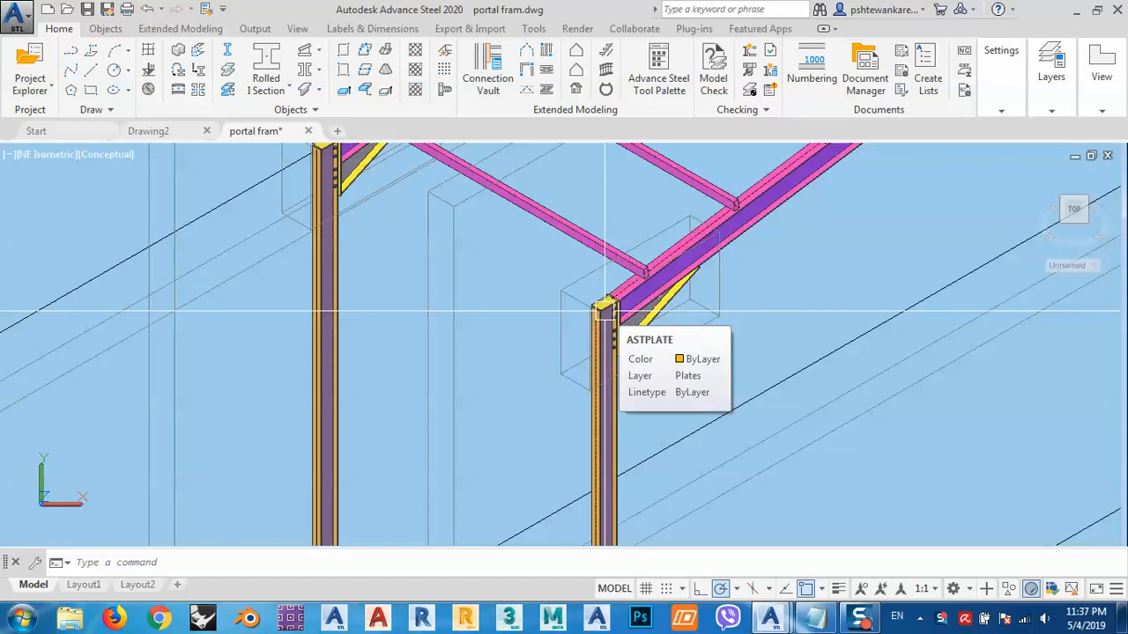
# - Open the Advance Steel Tool Palette and reposition it over the model beside the Documents group
pyautogui.moveTo(604, 312); pyautogui.dragTo(602, 337, button='middle')
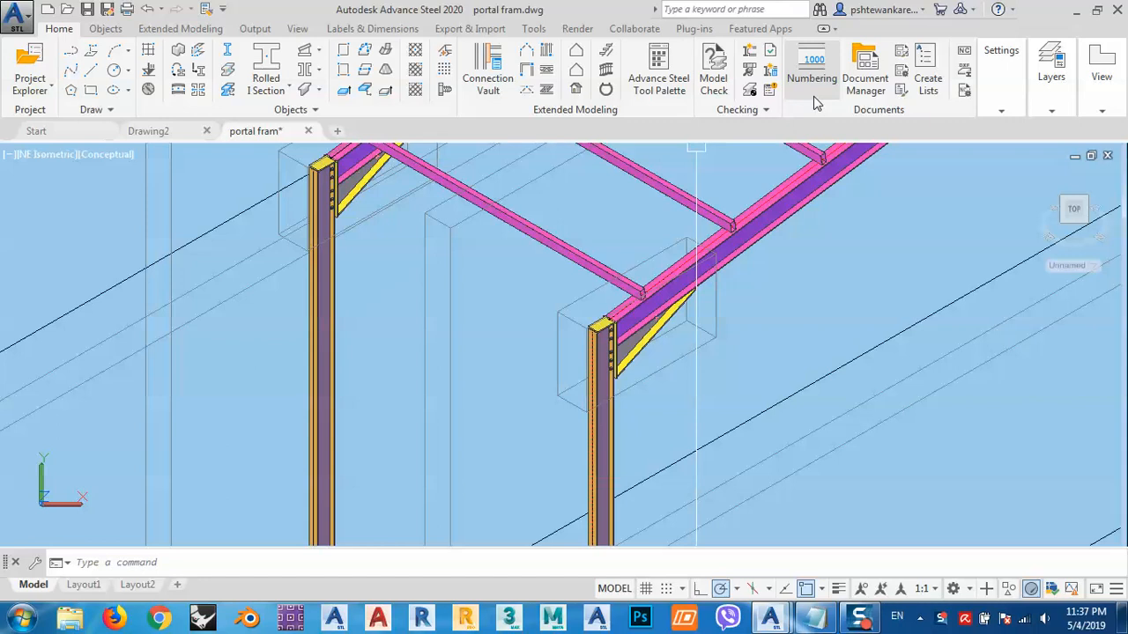
pyautogui.click(661, 83)
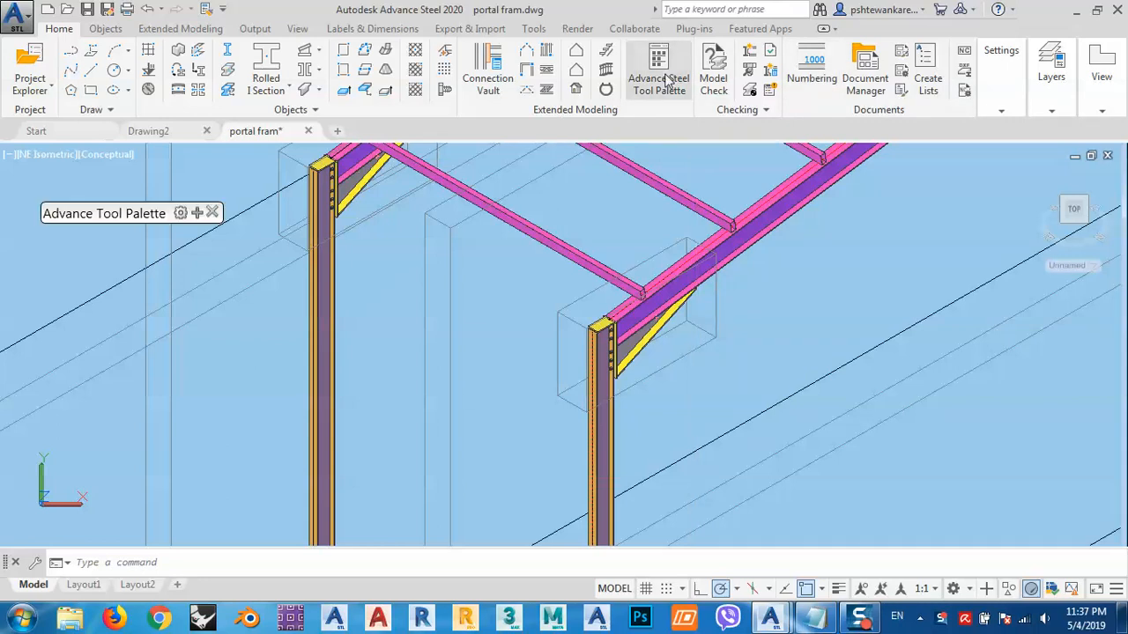
pyautogui.moveTo(194, 215); pyautogui.dragTo(803, 51)
pyautogui.click(661, 345)
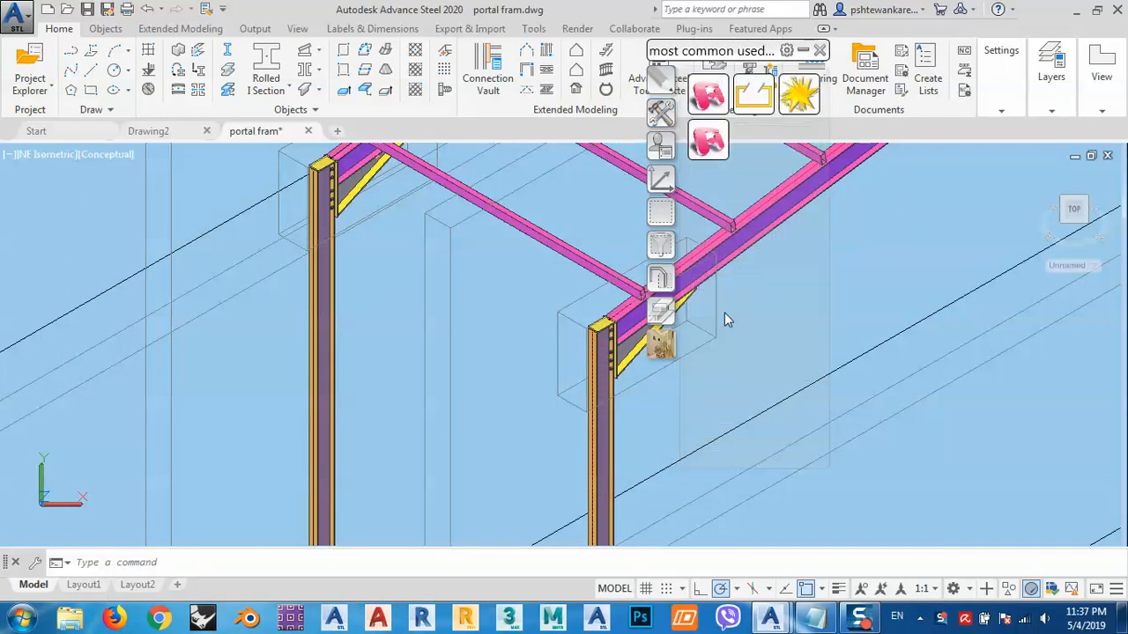
pyautogui.moveTo(711, 54); pyautogui.dragTo(851, 75)
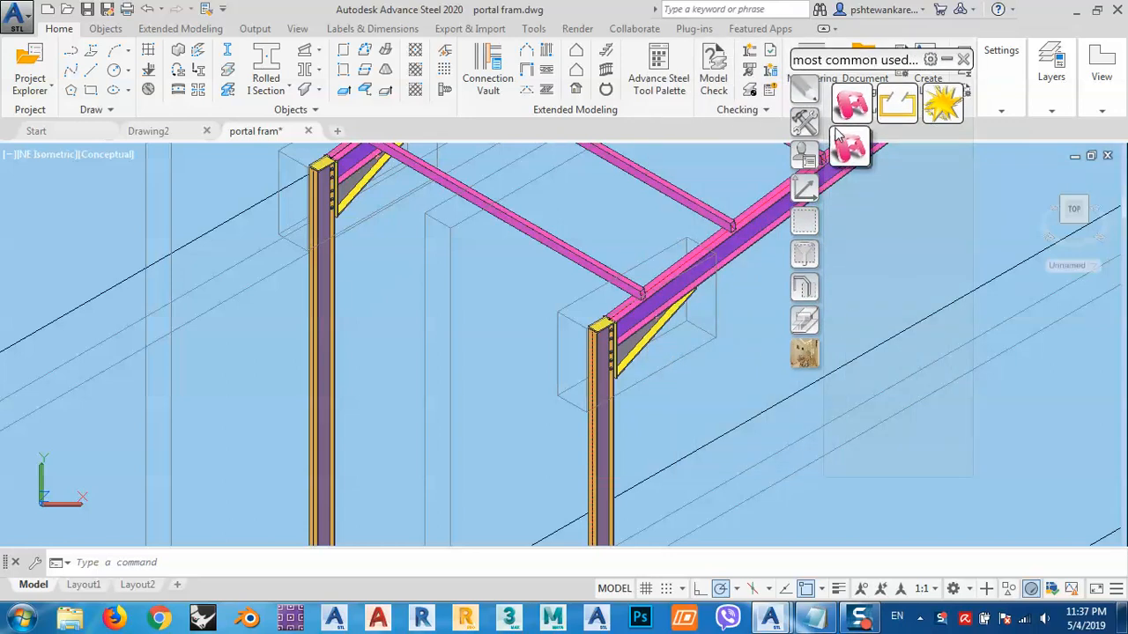
pyautogui.moveTo(861, 71); pyautogui.dragTo(844, 103)
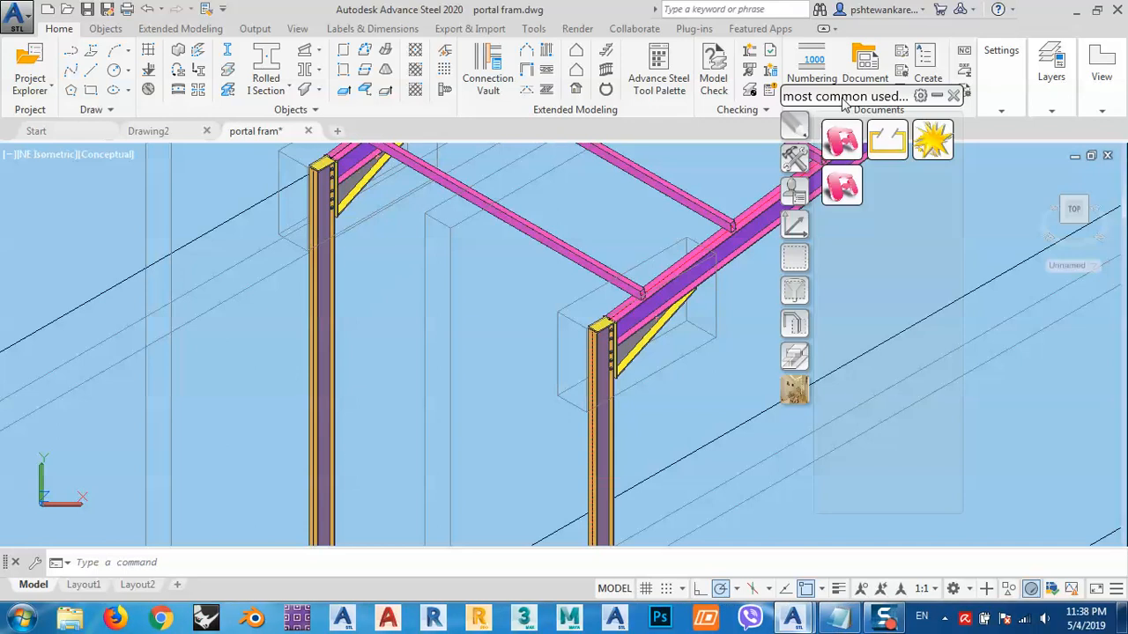
pyautogui.moveTo(843, 104); pyautogui.dragTo(879, 115)
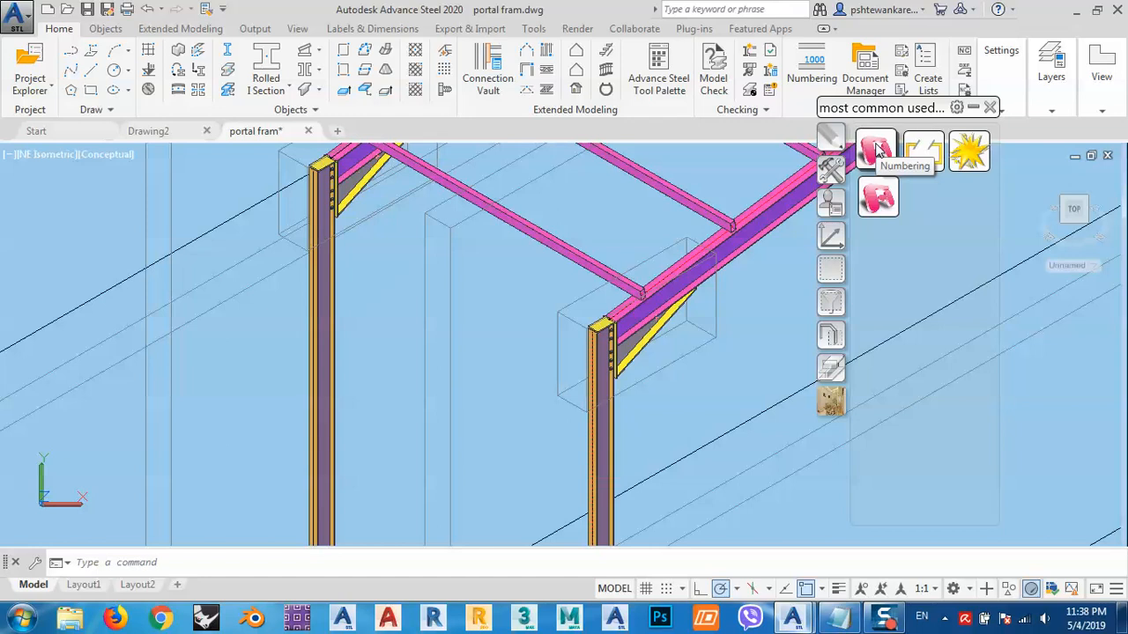
# - Put the most common used palette into edit mode and add a new Command item
pyautogui.click(877, 150)
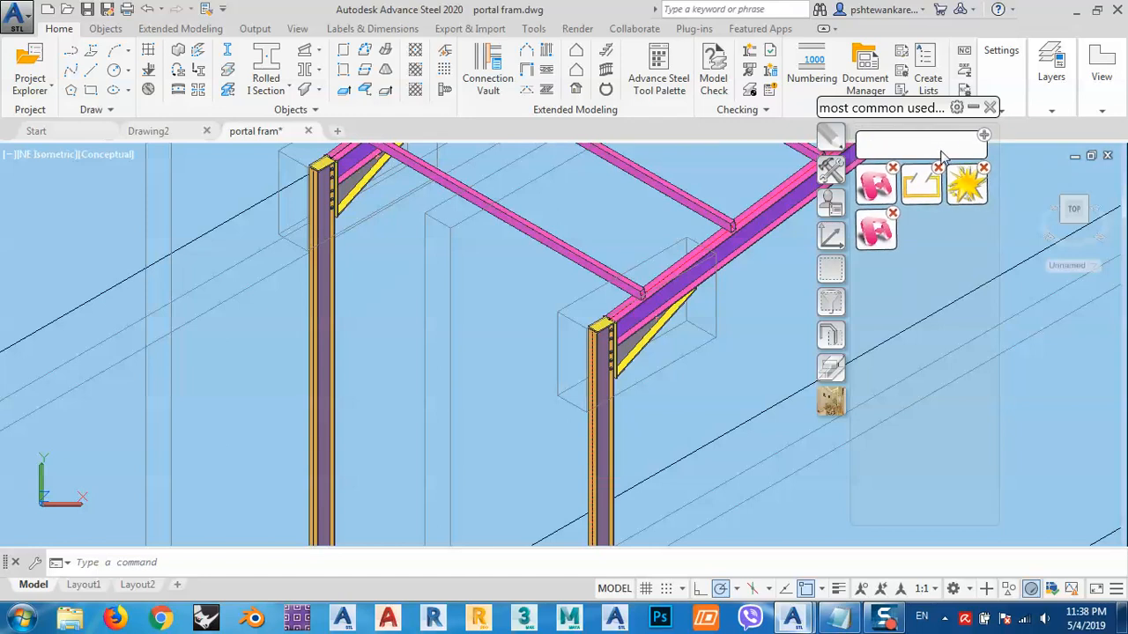
pyautogui.click(984, 136)
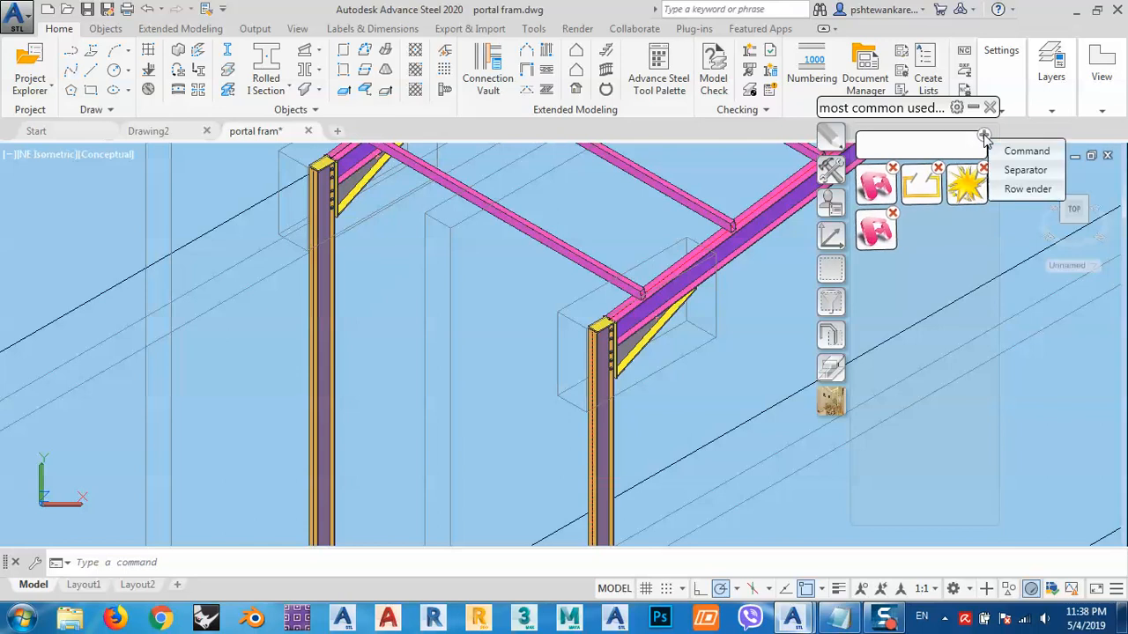
pyautogui.click(1025, 153)
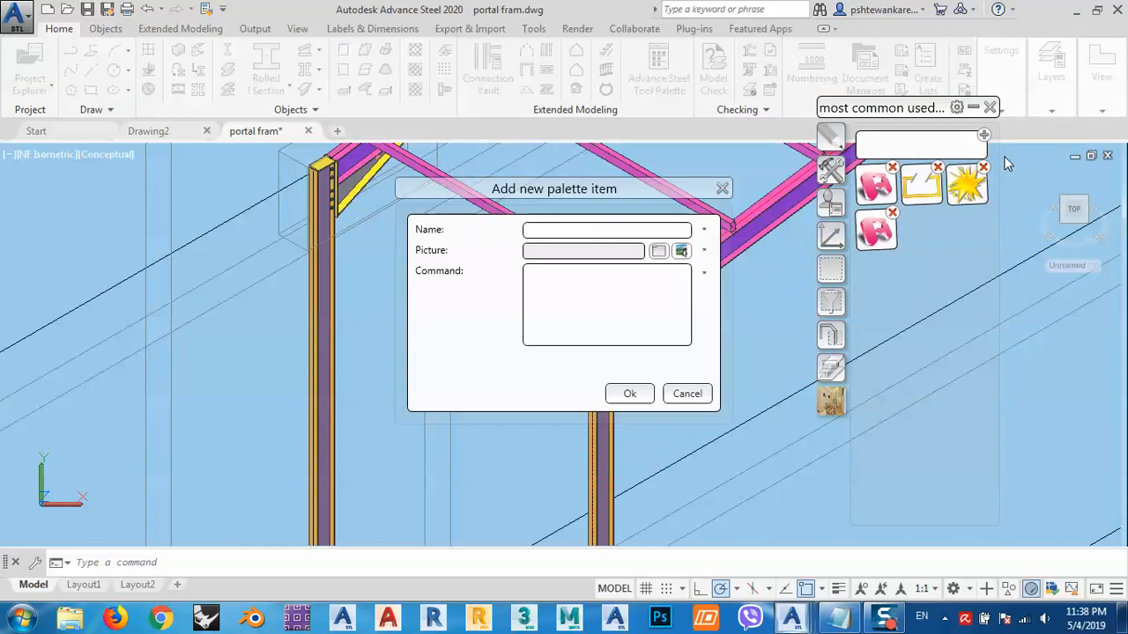
# - Name the new palette item "4 cameras"
pyautogui.click(564, 231)
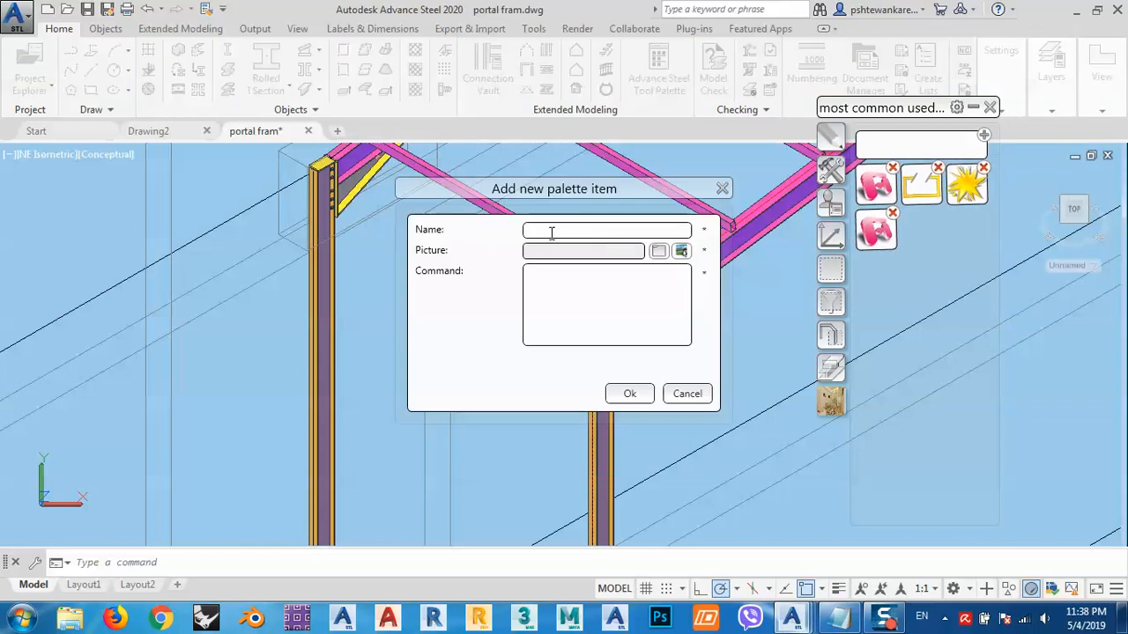
pyautogui.write('4 cameras')
# - Assign the first sample picture, Sample1.png, as the palette item's image
pyautogui.click(680, 251)
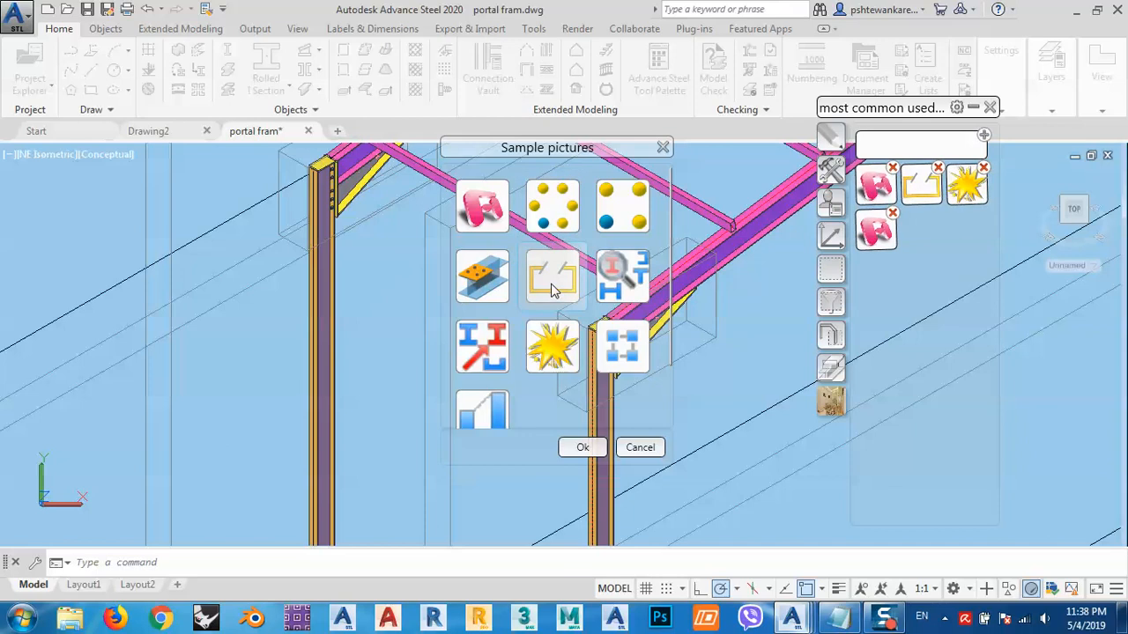
pyautogui.click(482, 207)
pyautogui.click(583, 447)
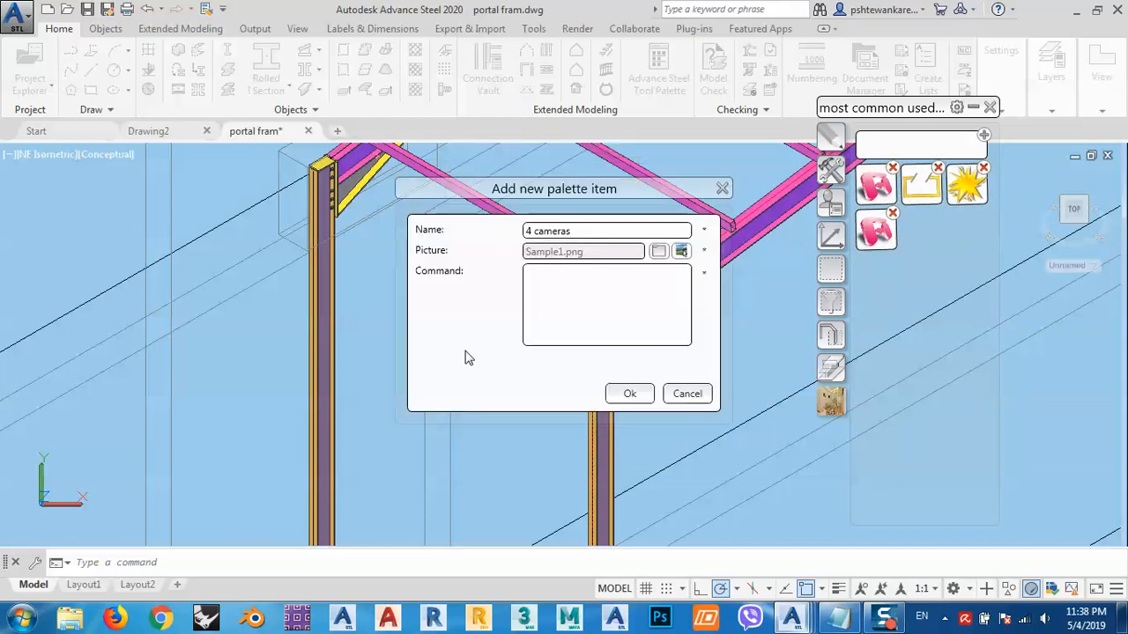
# - Switch to the code file in Notepad and copy the first block of camera macro lines
pyautogui.click(553, 301)
pyautogui.click(839, 619)
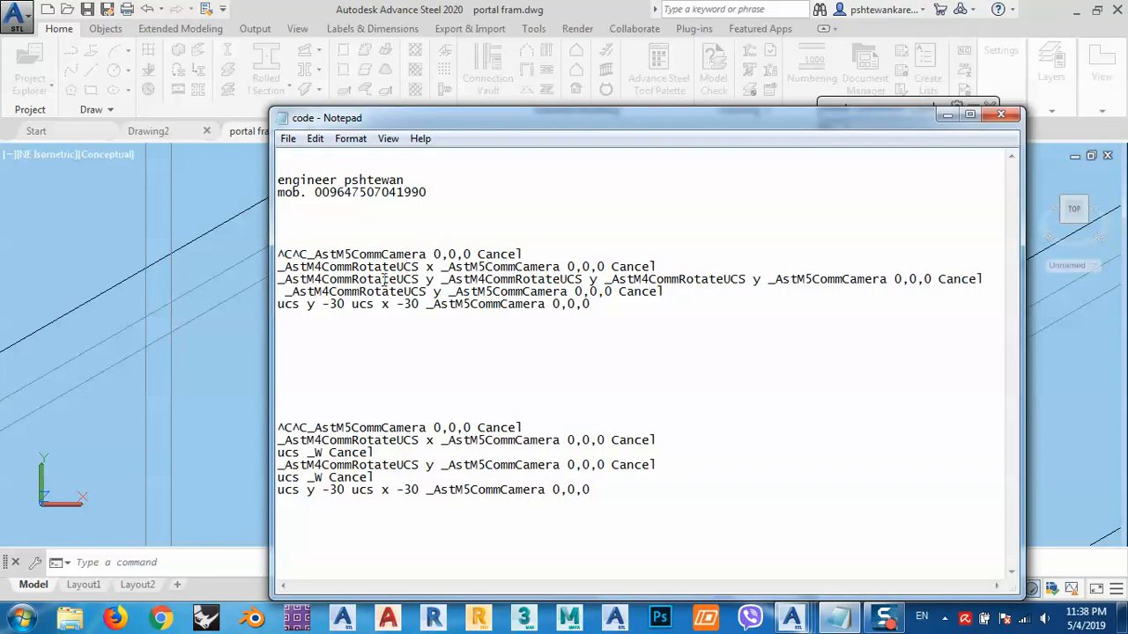
pyautogui.moveTo(283, 255); pyautogui.dragTo(943, 317)
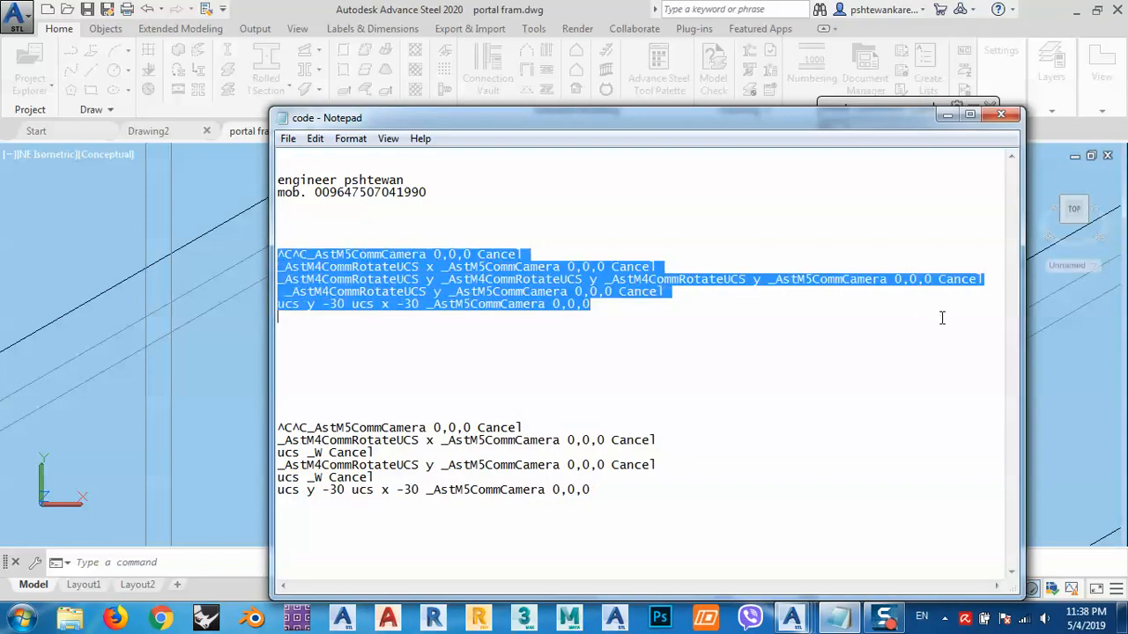
pyautogui.click(814, 328)
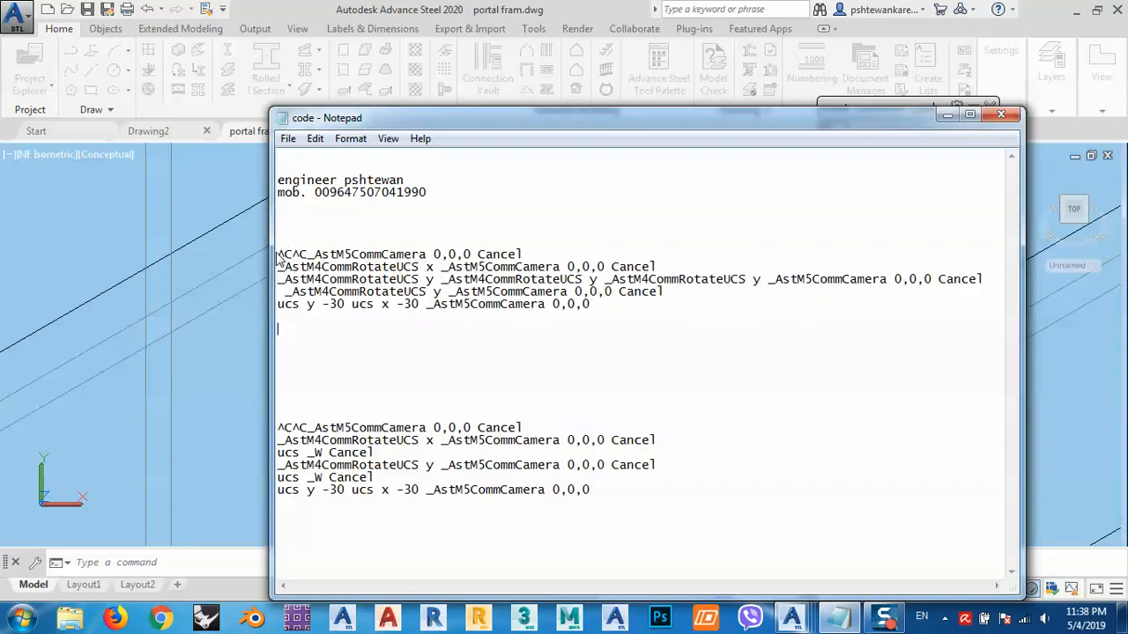
pyautogui.moveTo(278, 254); pyautogui.dragTo(670, 327)
pyautogui.rightClick(512, 285)
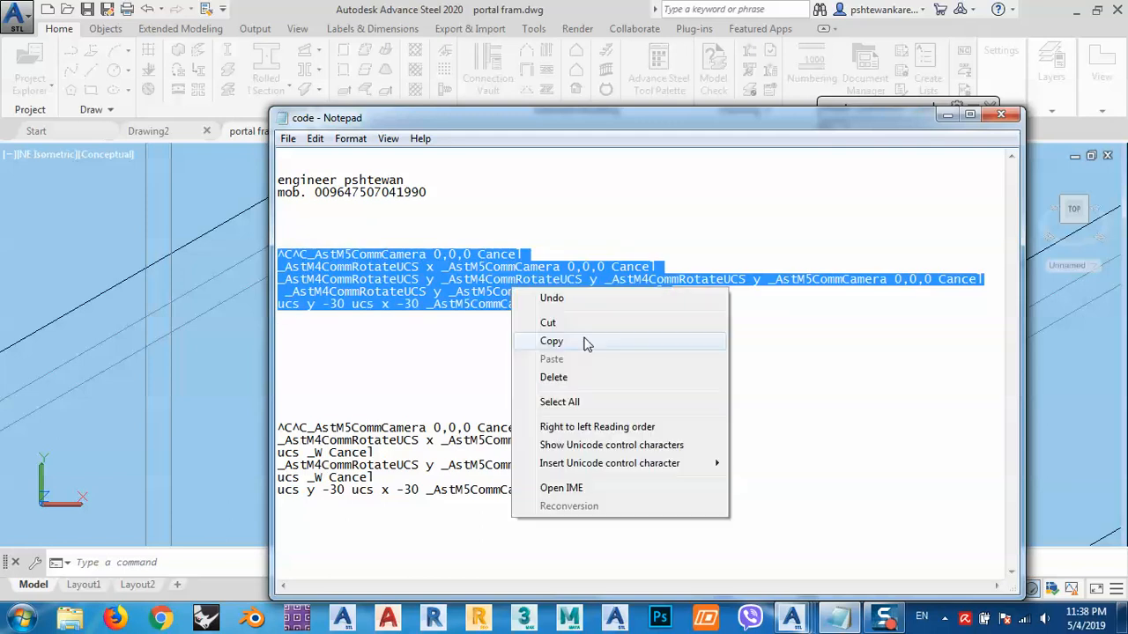
pyautogui.click(585, 344)
# - Paste the copied camera macro into the new item's Command field
pyautogui.click(947, 117)
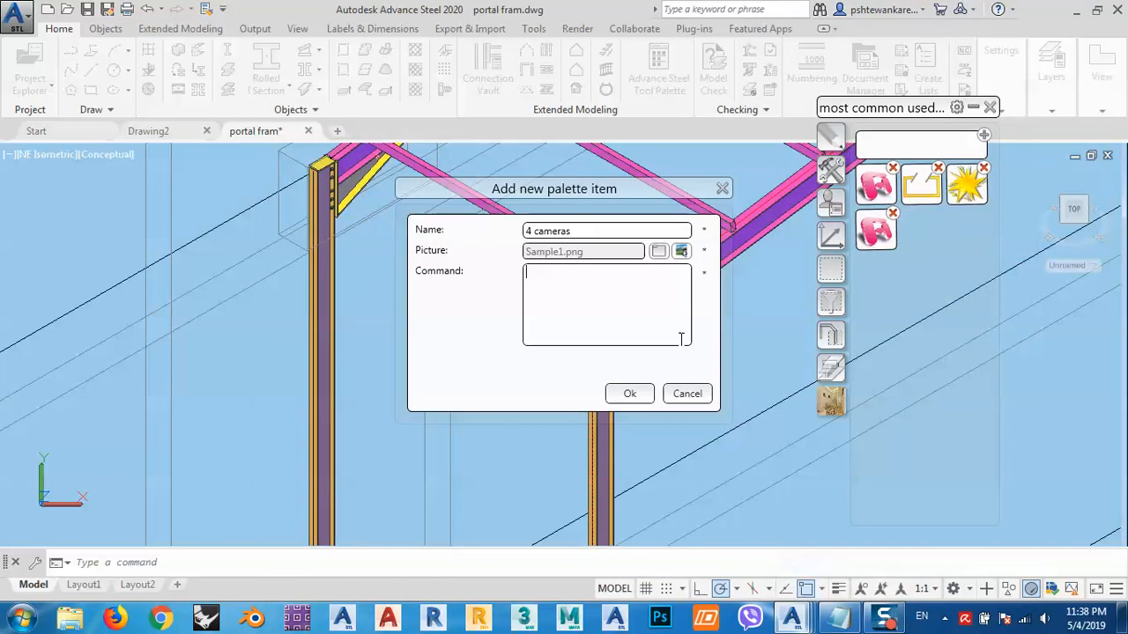
pyautogui.rightClick(553, 298)
pyautogui.click(621, 349)
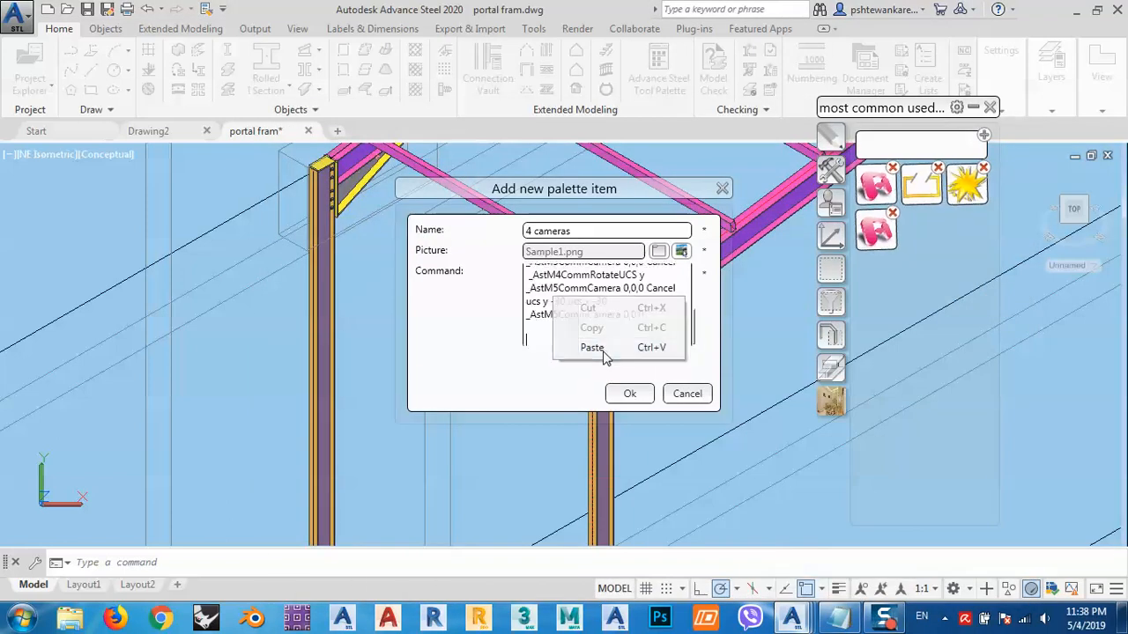
# - Scroll through and inspect the pasted macro text in the Command field
pyautogui.scroll(3, 578, 285)
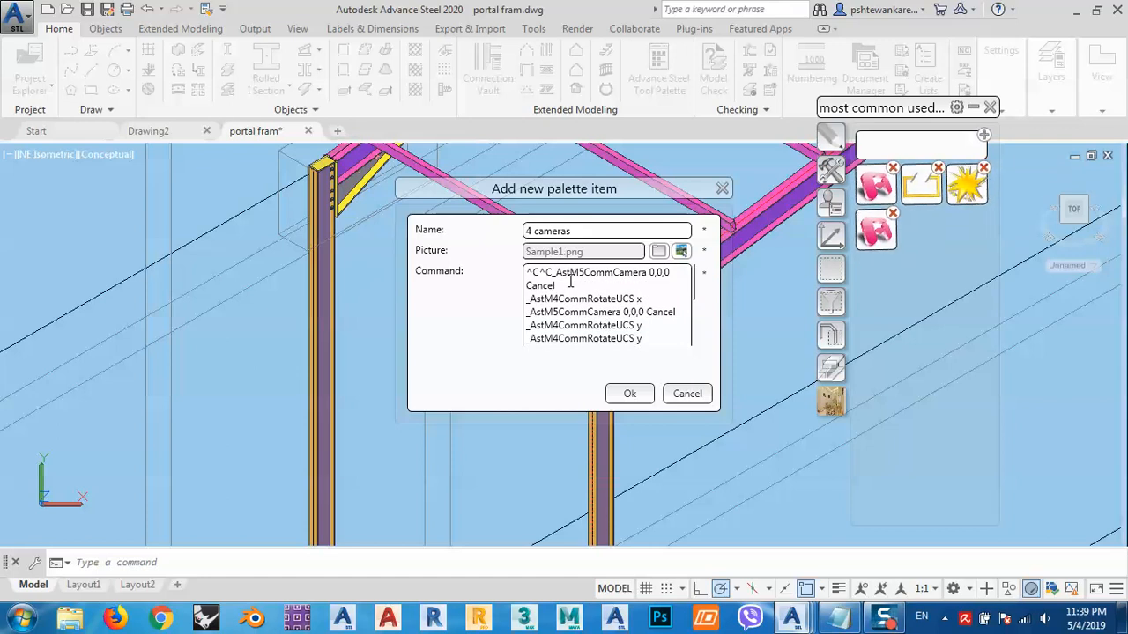
pyautogui.moveTo(556, 274); pyautogui.dragTo(657, 274)
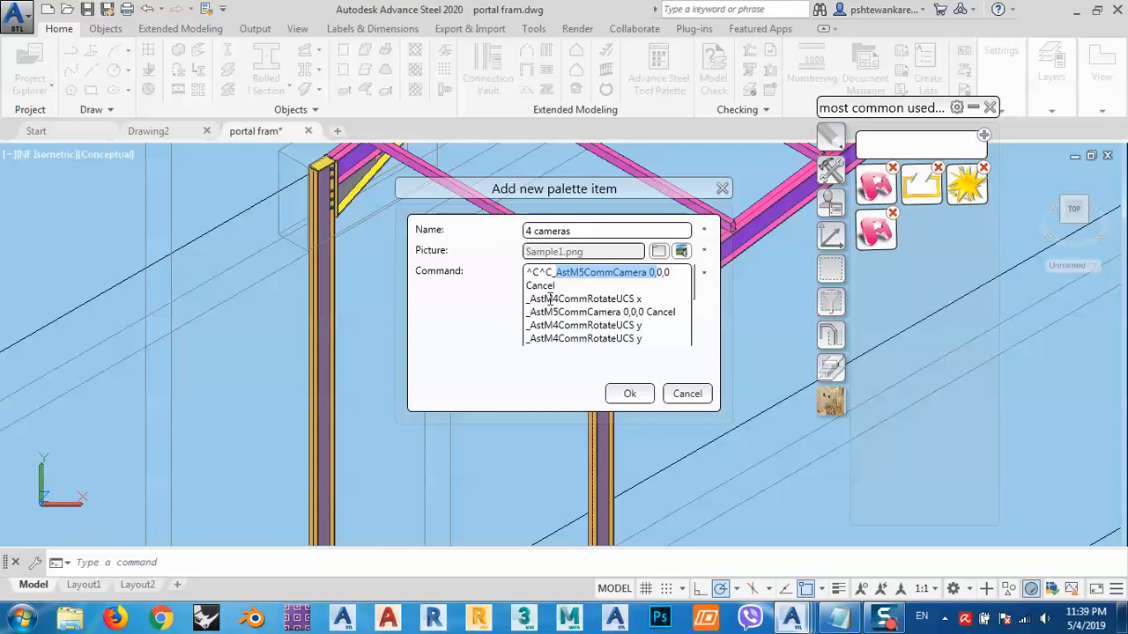
pyautogui.moveTo(543, 299); pyautogui.dragTo(587, 300)
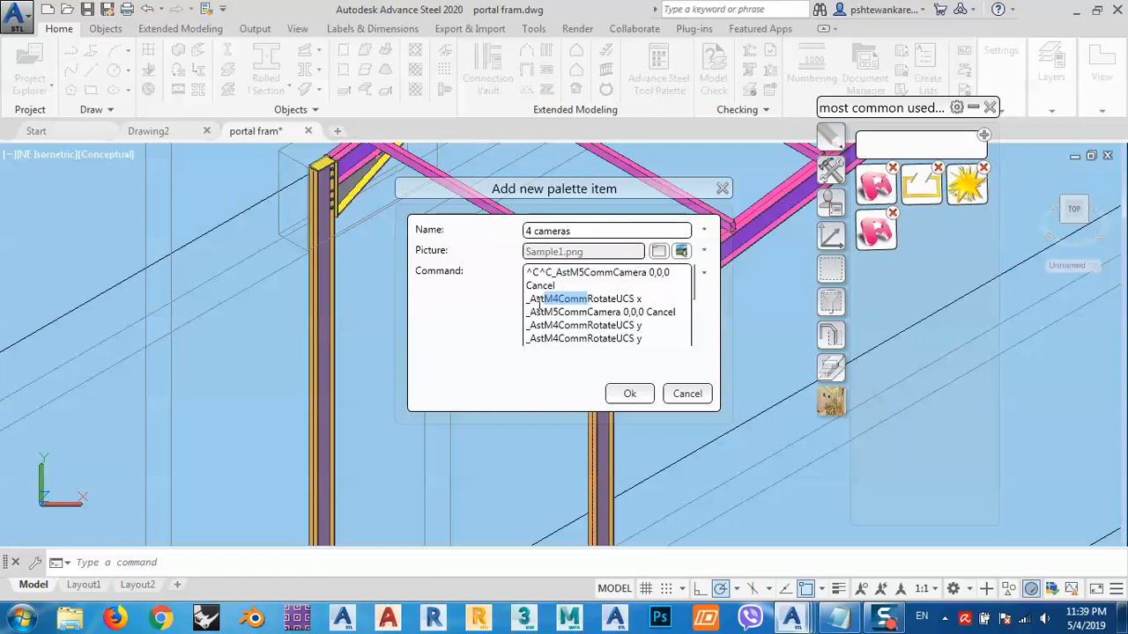
pyautogui.moveTo(617, 301); pyautogui.dragTo(637, 302)
pyautogui.click(639, 301)
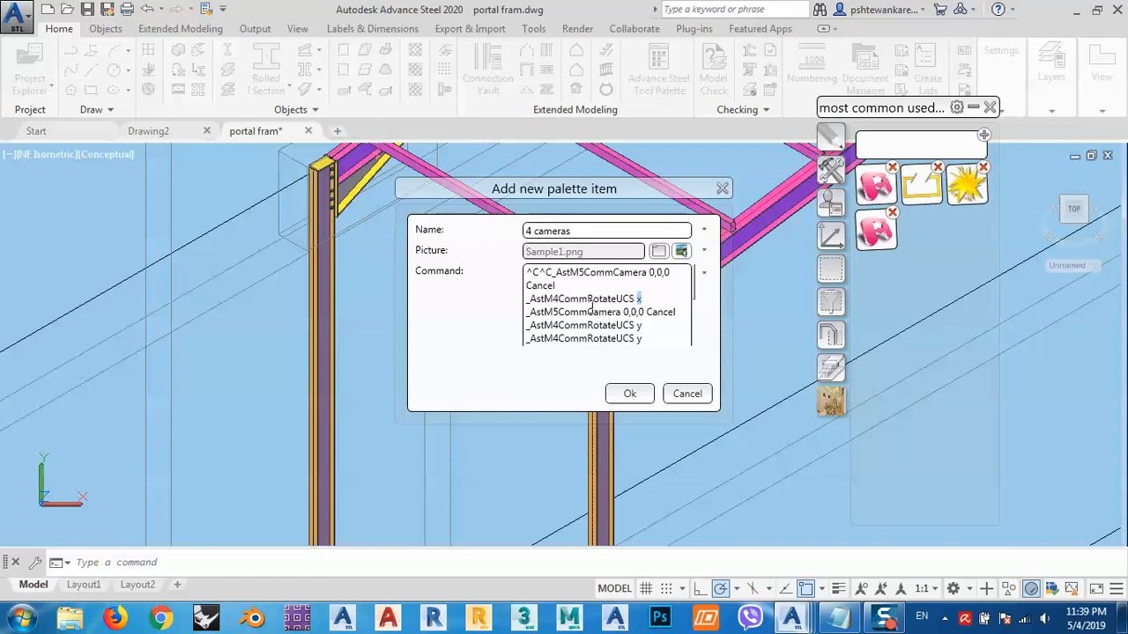
pyautogui.click(586, 325)
pyautogui.scroll(-2, 696, 302)
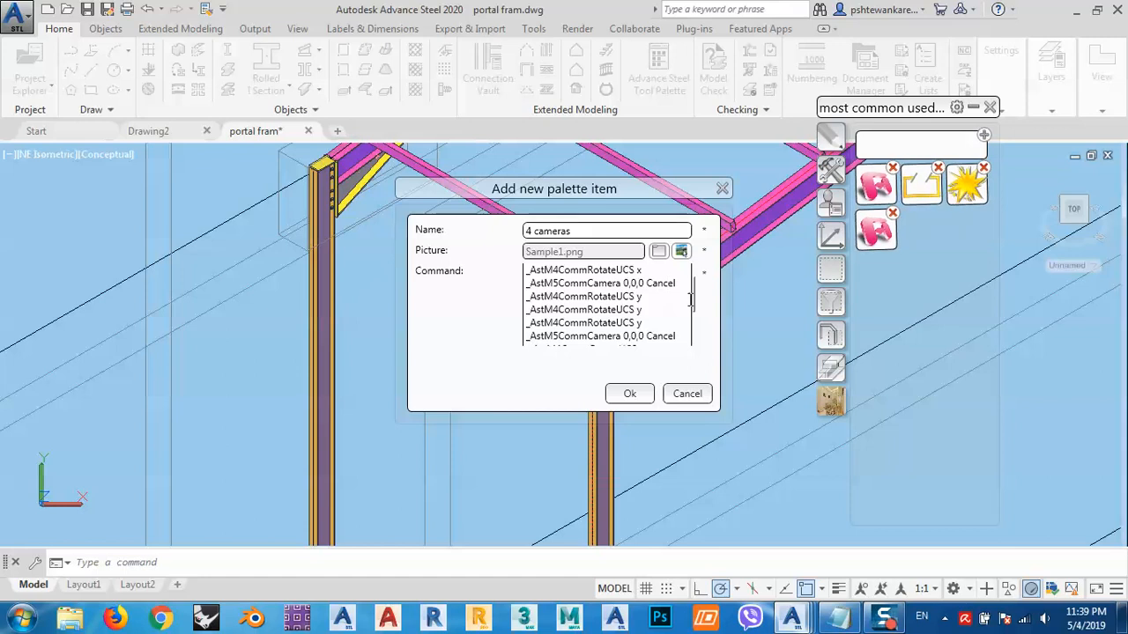
pyautogui.scroll(-3, 694, 304)
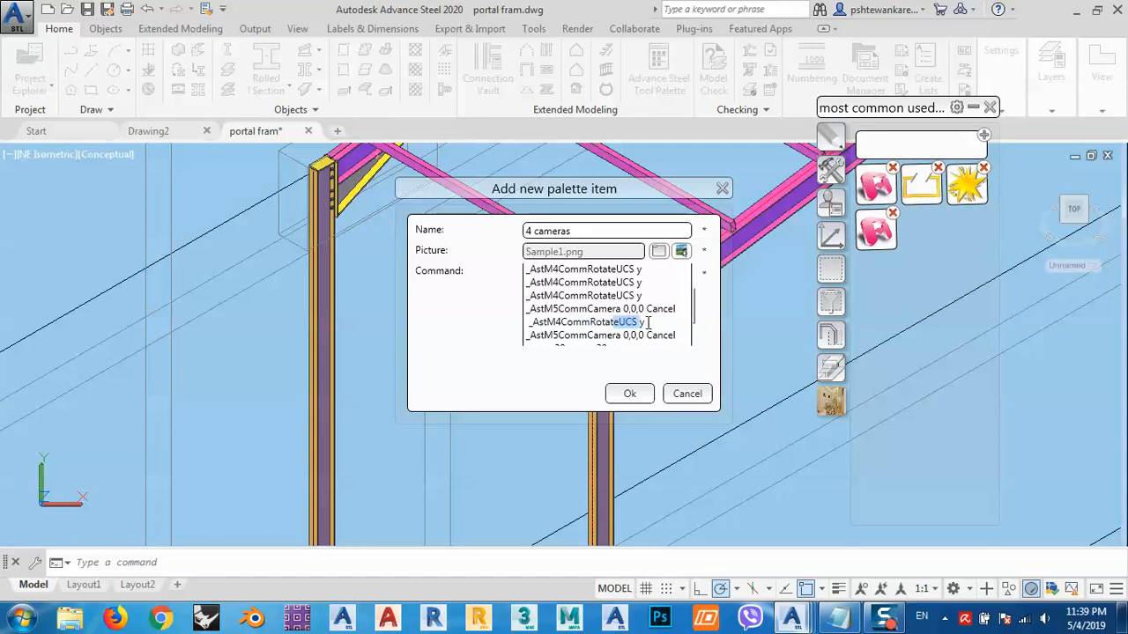
pyautogui.scroll(-2, 695, 319)
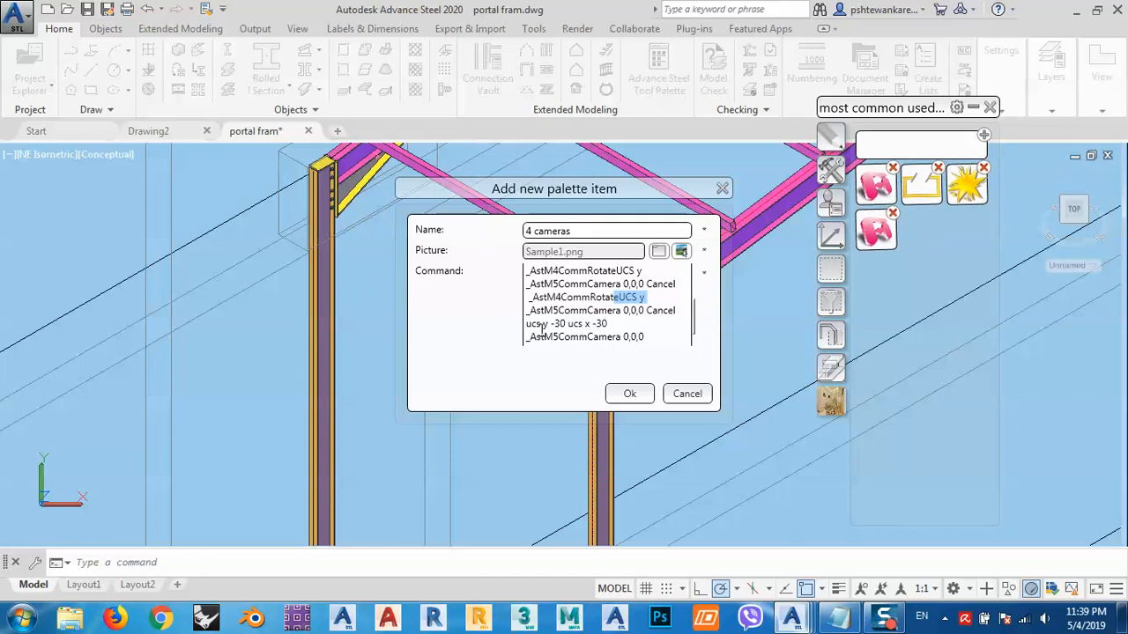
pyautogui.scroll(-2, 696, 318)
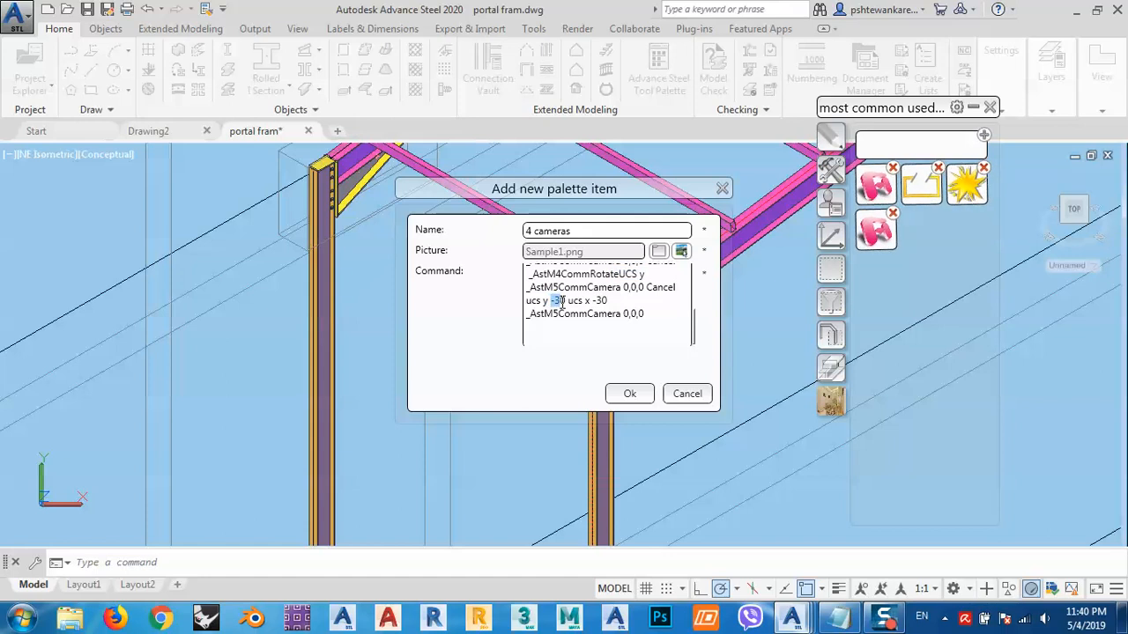
pyautogui.moveTo(551, 301); pyautogui.dragTo(610, 301)
pyautogui.click(595, 302)
pyautogui.moveTo(526, 301); pyautogui.dragTo(608, 301)
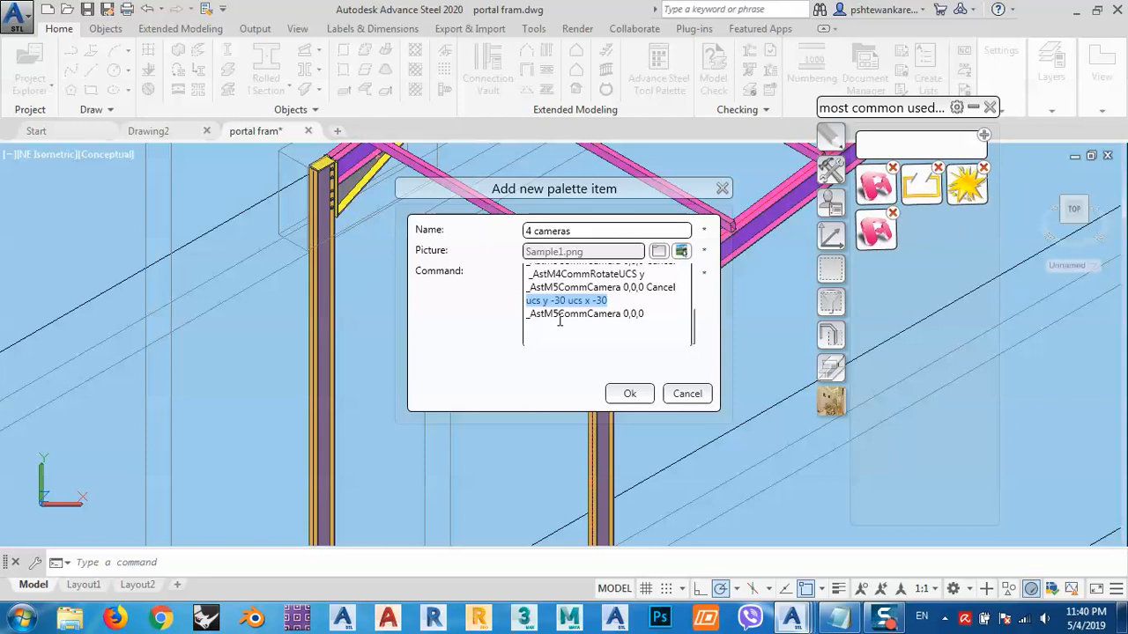
pyautogui.doubleClick(632, 315)
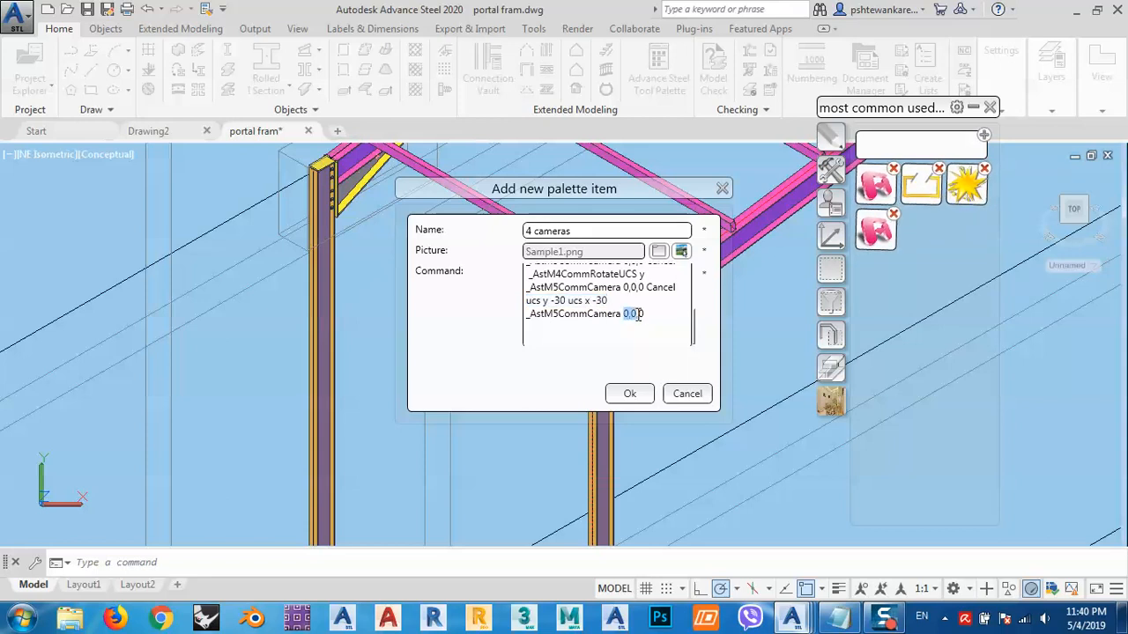
# - Confirm the new palette item and launch the 4 cameras command from the palette
pyautogui.click(629, 394)
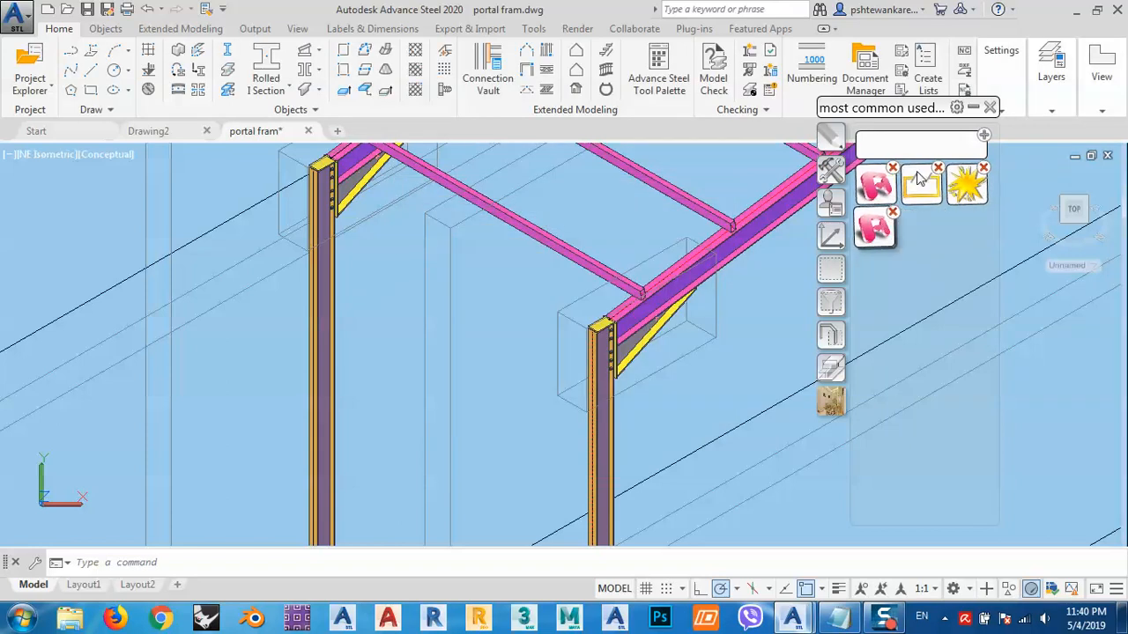
pyautogui.click(920, 190)
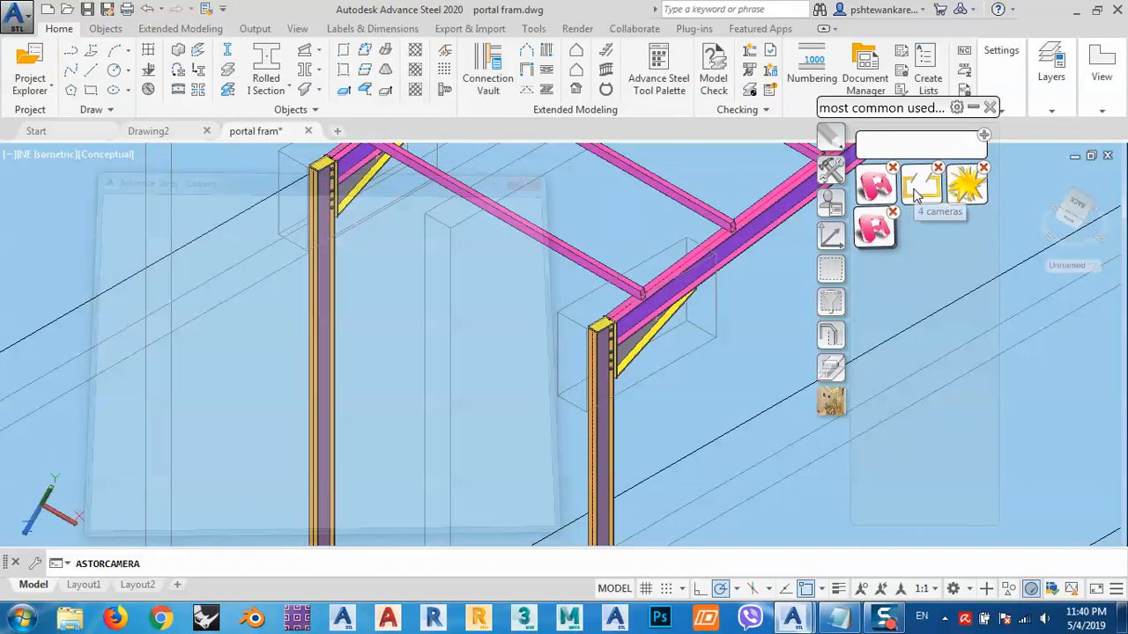
# - Remove the extra items from the custom palette group, keeping only the camera item, and reposition the palette
pyautogui.click(894, 168)
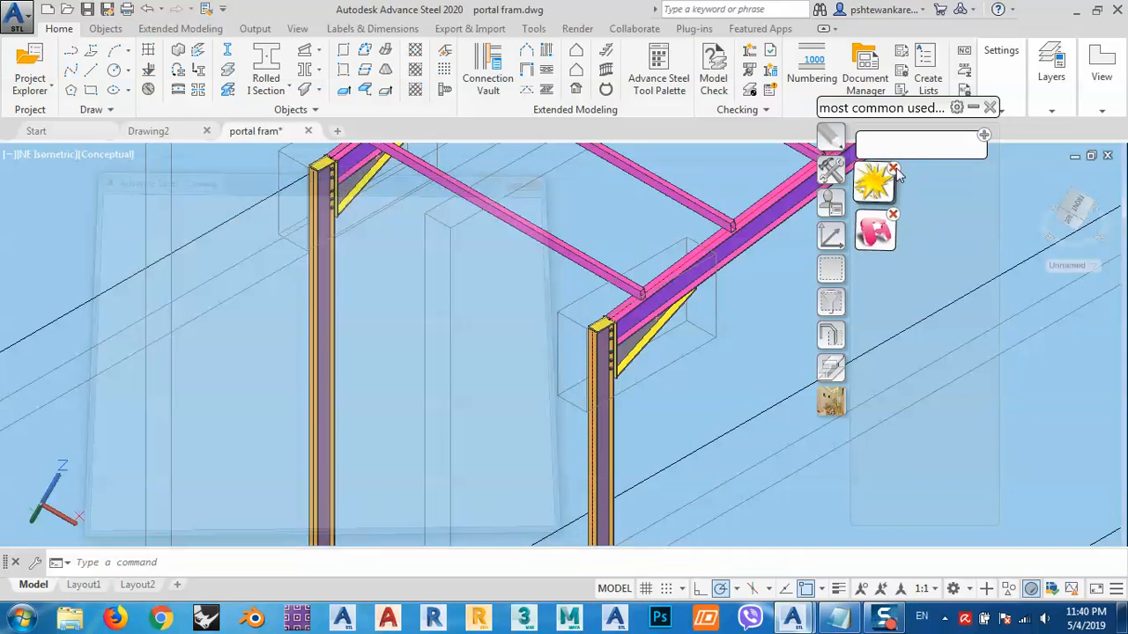
pyautogui.click(894, 169)
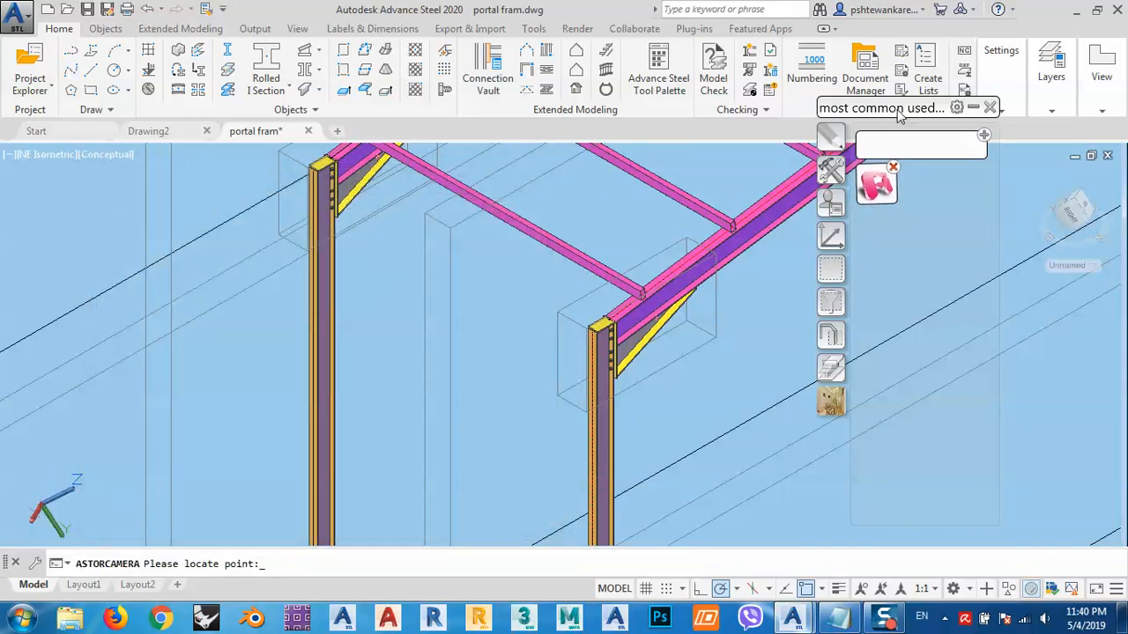
pyautogui.moveTo(894, 110); pyautogui.dragTo(871, 112)
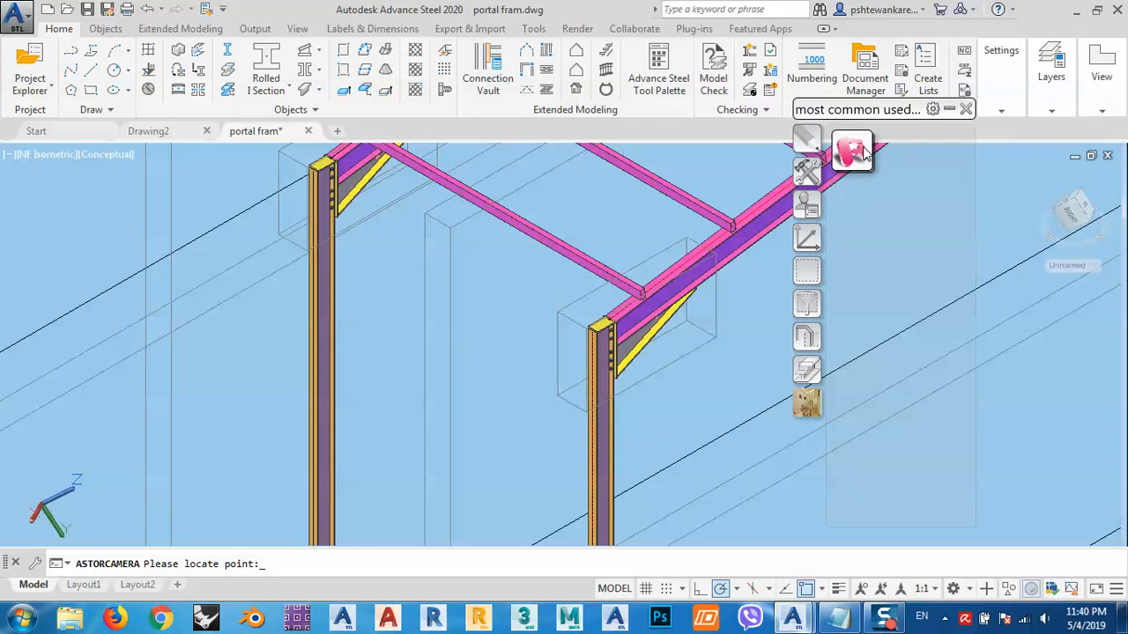
# - Cancel the running camera command and delete the previously placed camera objects from the model
pyautogui.scroll(-6, 564, 284)
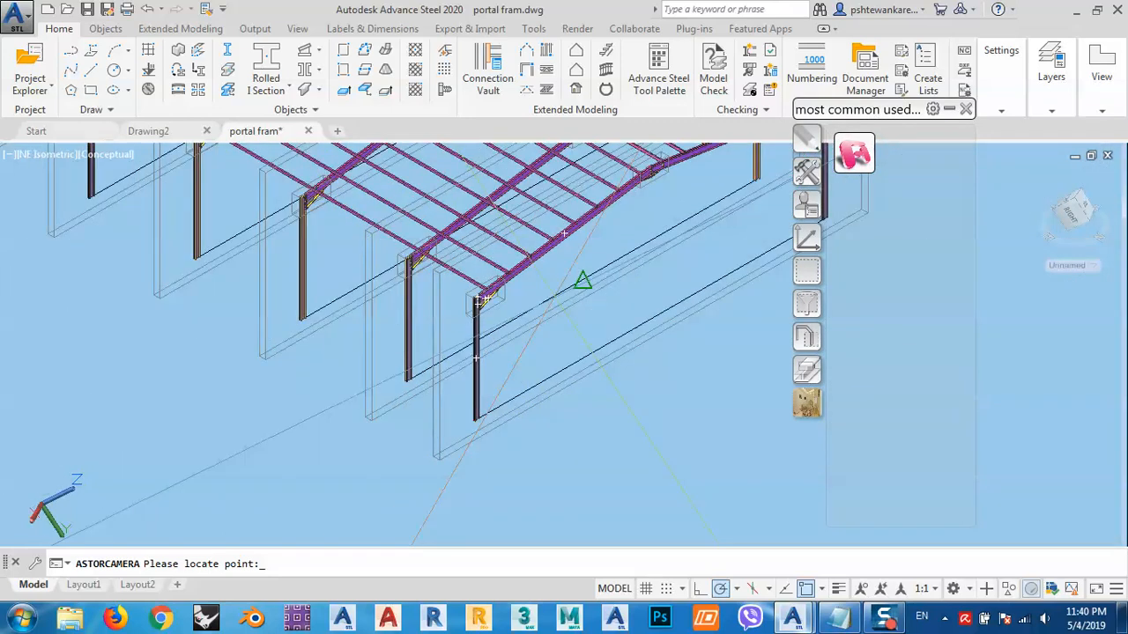
pyautogui.scroll(-5, 564, 234)
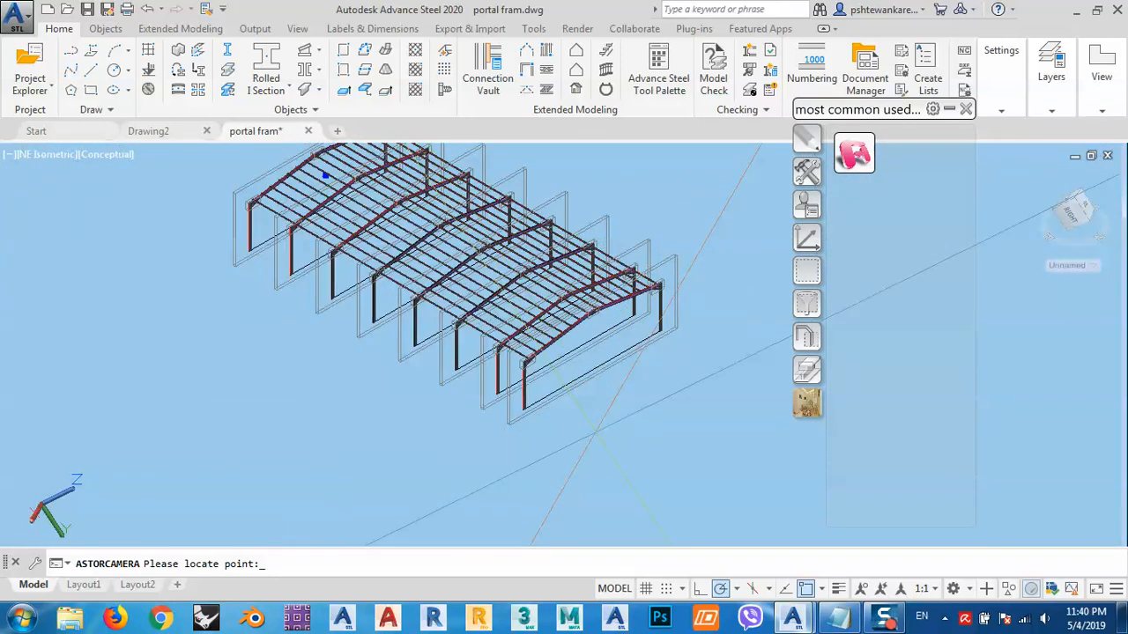
pyautogui.press('Escape')
pyautogui.moveTo(462, 297); pyautogui.dragTo(542, 372, button='middle')
pyautogui.scroll(-8, 542, 373)
pyautogui.moveTo(470, 306); pyautogui.dragTo(564, 458, button='middle')
pyautogui.scroll(12, 329, 229)
pyautogui.moveTo(379, 238); pyautogui.dragTo(453, 278, button='middle')
pyautogui.click(538, 384)
pyautogui.click(420, 306)
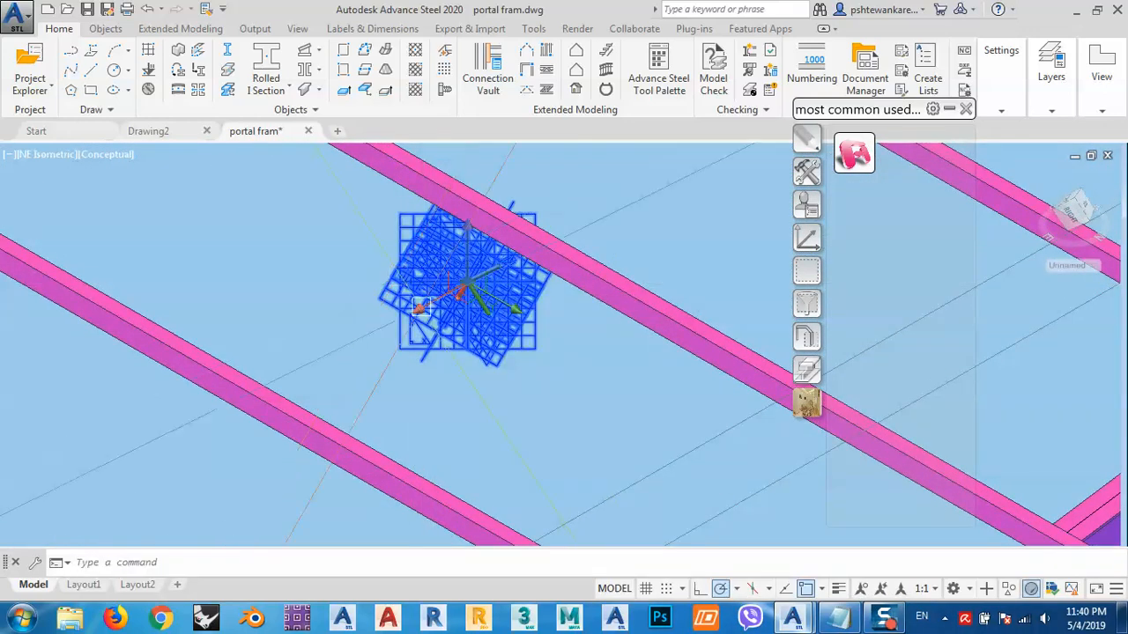
pyautogui.press('Delete')
# - Reset the UCS to World from the UCS palette group
pyautogui.scroll(-5, 454, 319)
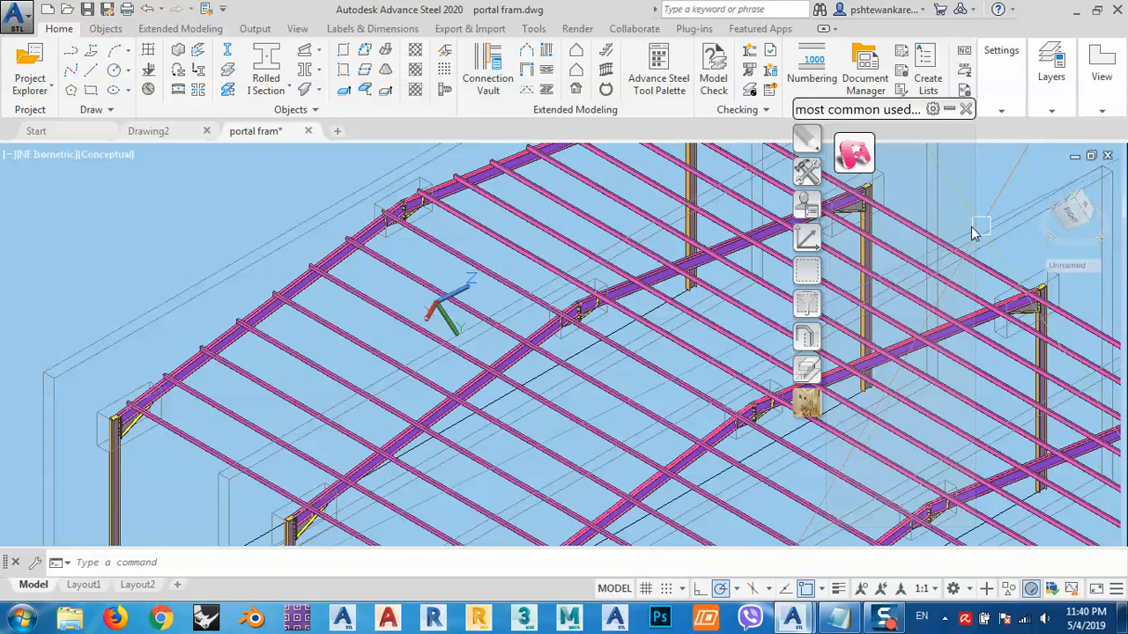
pyautogui.click(806, 238)
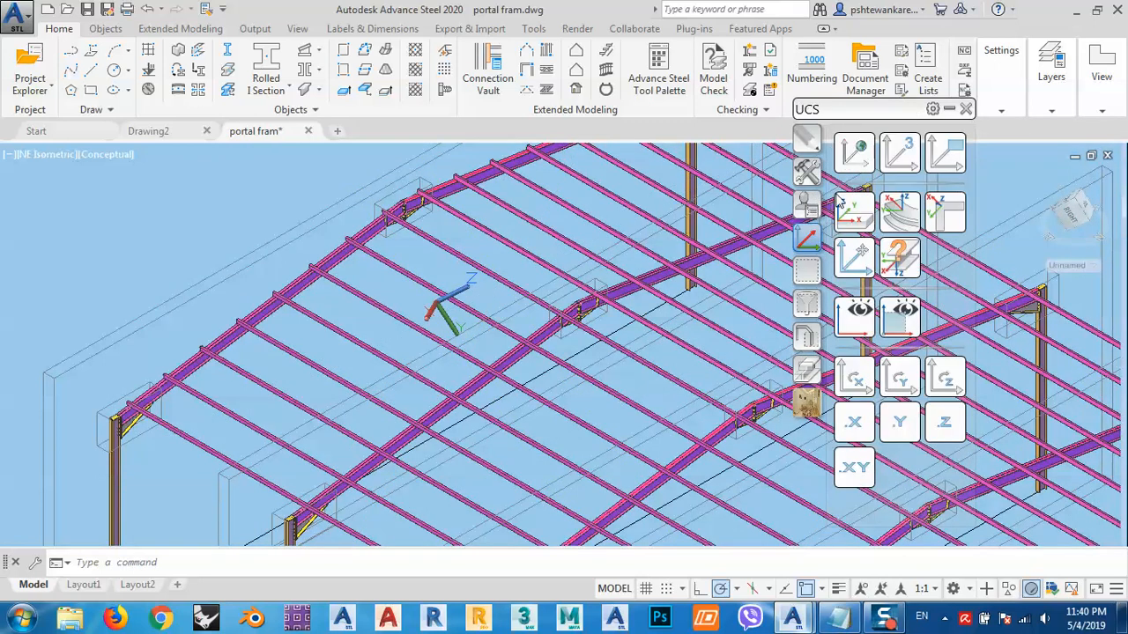
pyautogui.click(854, 154)
pyautogui.moveTo(619, 307); pyautogui.dragTo(550, 307, button='middle')
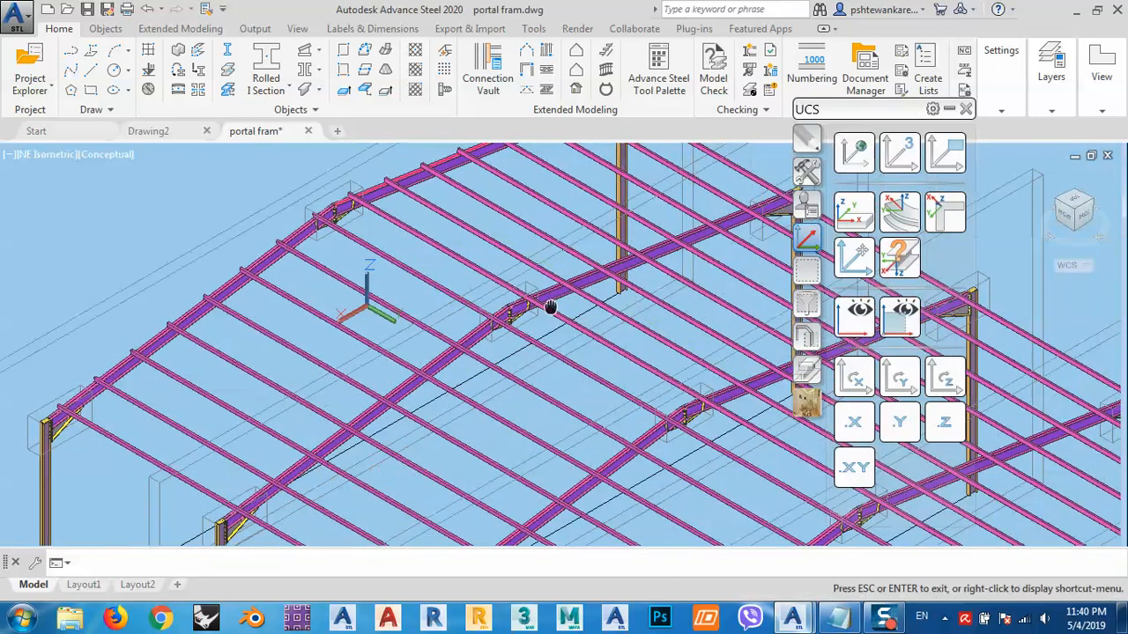
# - Set a new UCS origin at the top corner of the end column's cap plate at the haunch connection
pyautogui.scroll(-6, 418, 294)
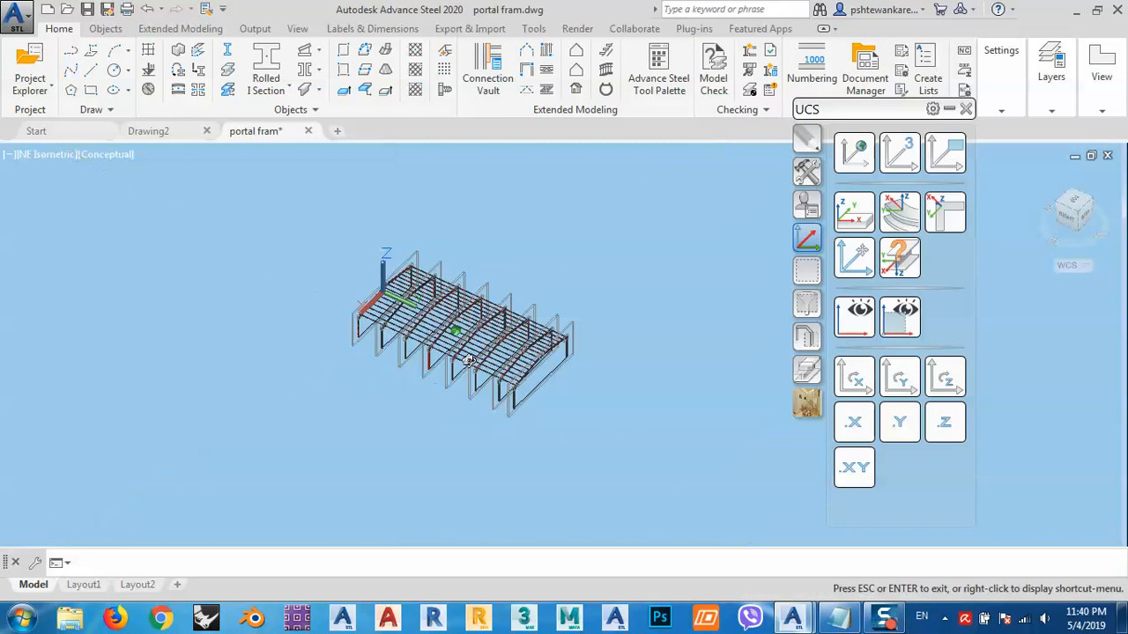
pyautogui.keyDown('shift'); pyautogui.moveTo(623, 337); pyautogui.dragTo(535, 371, button='middle'); pyautogui.keyUp('shift')
pyautogui.keyDown('shift'); pyautogui.moveTo(513, 390); pyautogui.dragTo(516, 390, button='middle'); pyautogui.keyUp('shift')
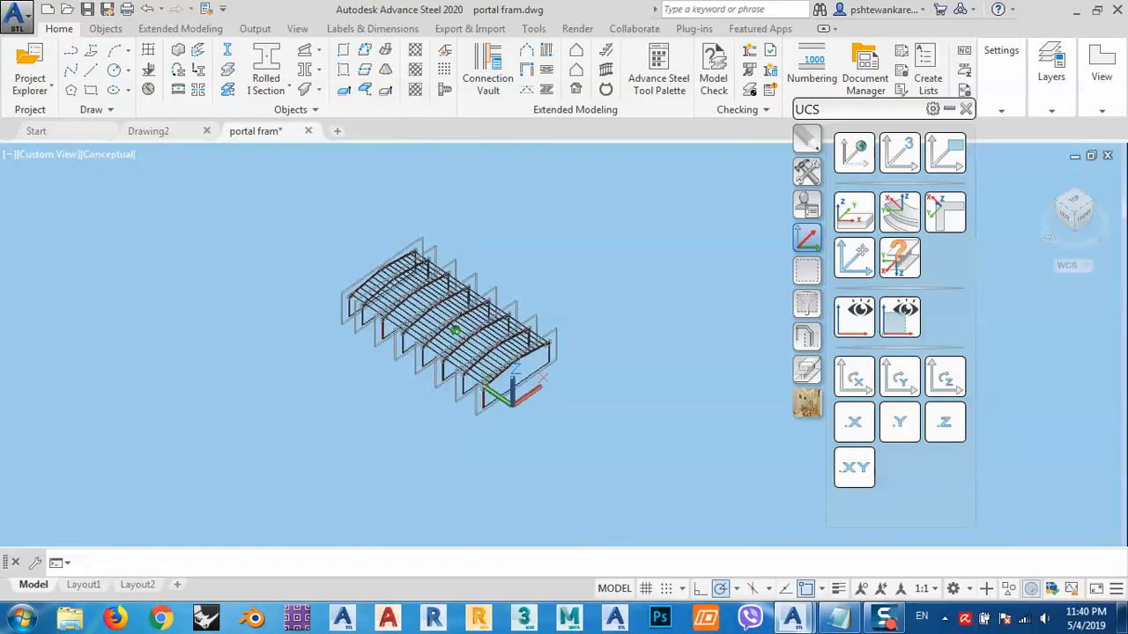
pyautogui.scroll(5, 516, 391)
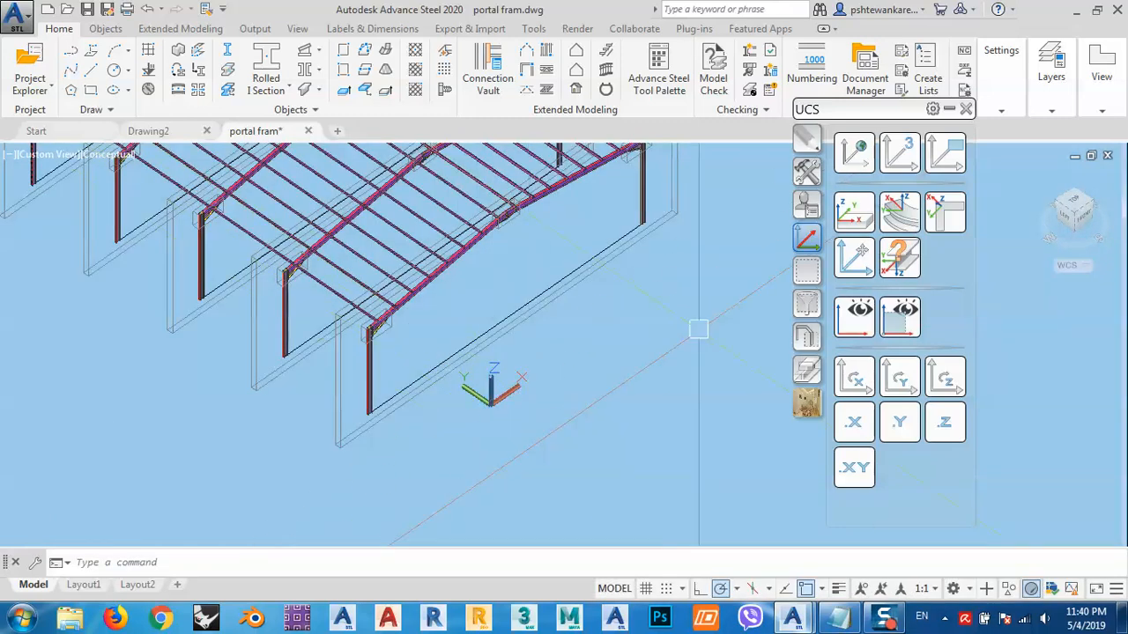
pyautogui.click(861, 261)
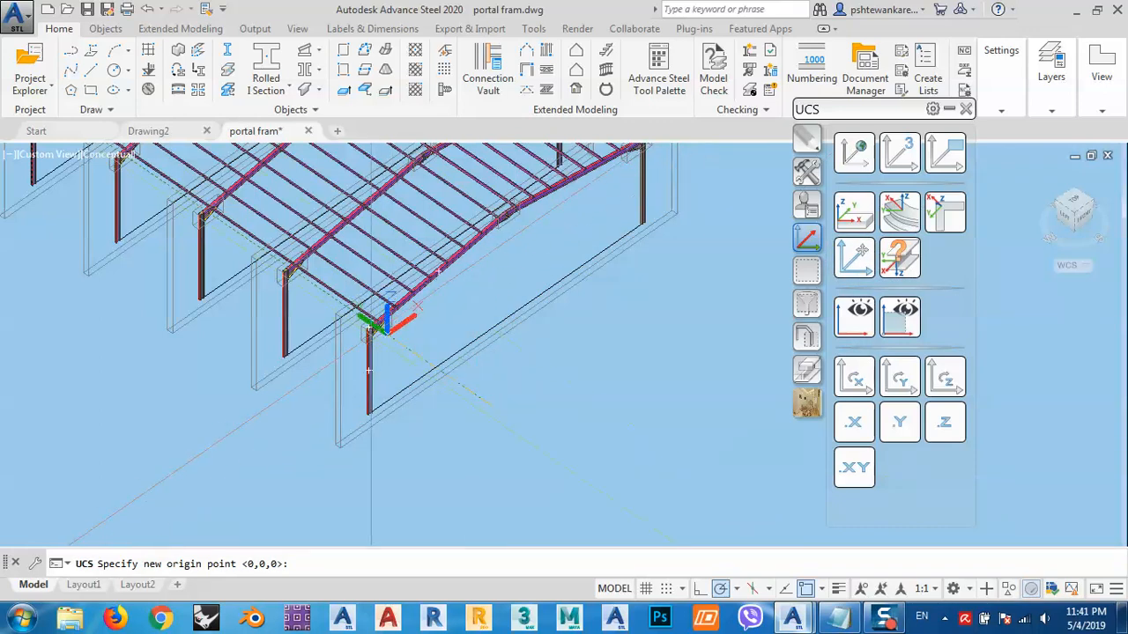
pyautogui.scroll(5, 340, 323)
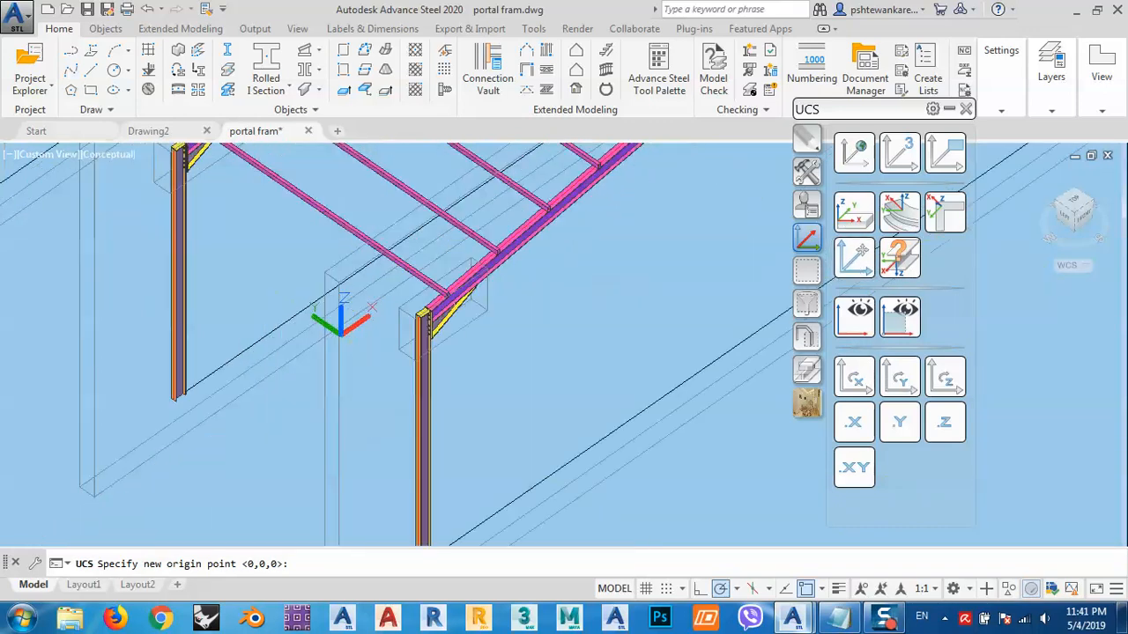
pyautogui.scroll(5, 436, 269)
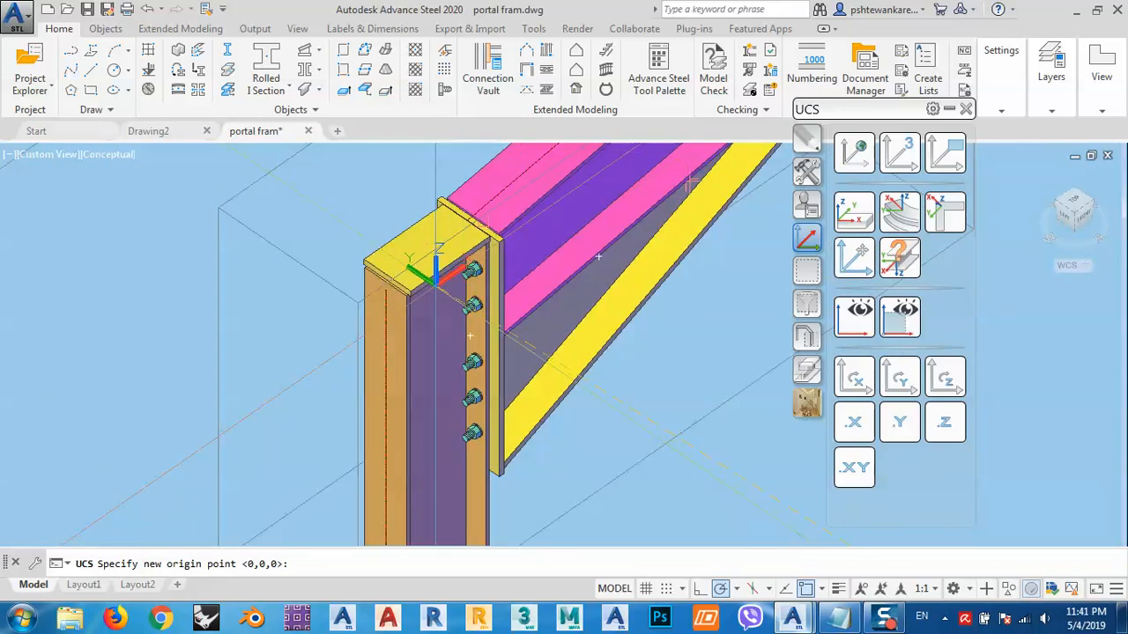
pyautogui.scroll(5, 471, 248)
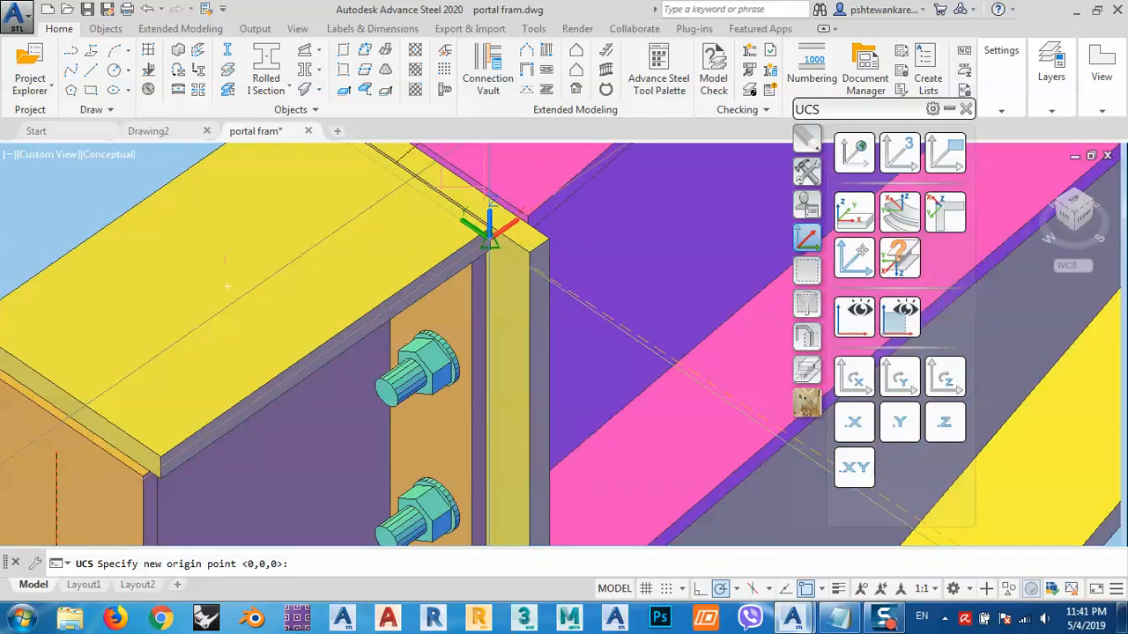
pyautogui.scroll(-5, 490, 231)
pyautogui.scroll(5, 356, 319)
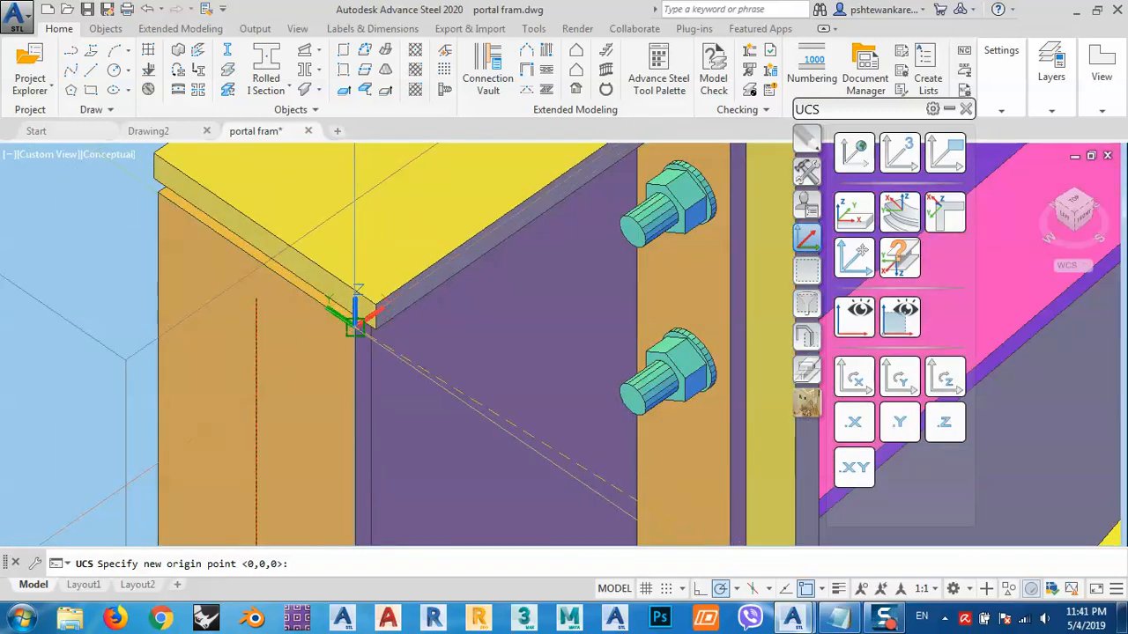
pyautogui.scroll(-5, 357, 319)
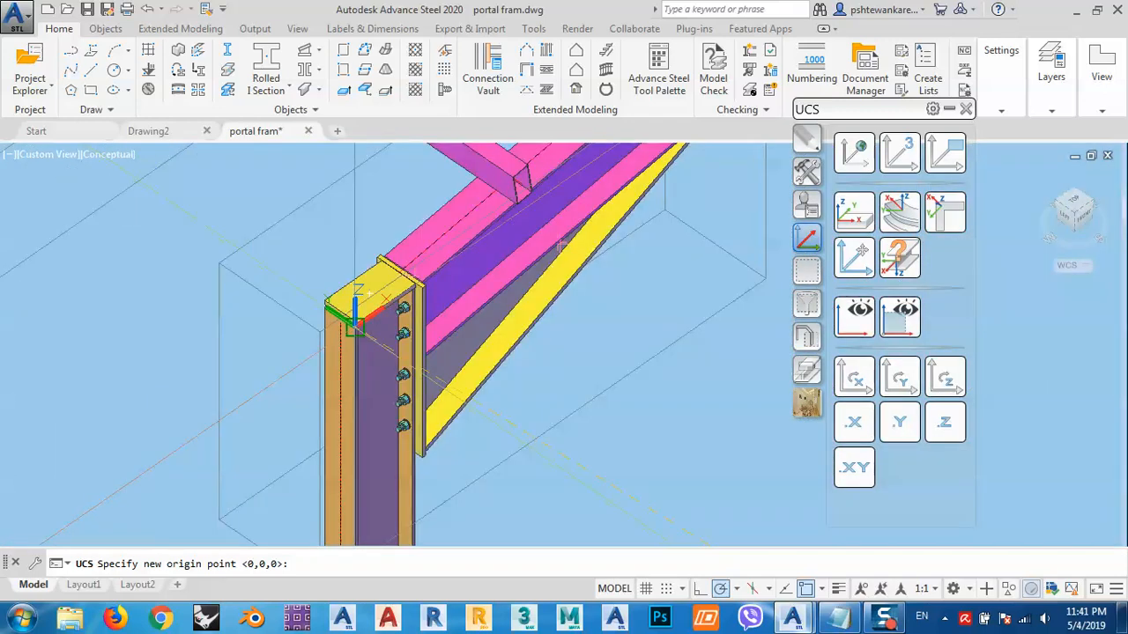
pyautogui.scroll(5, 422, 270)
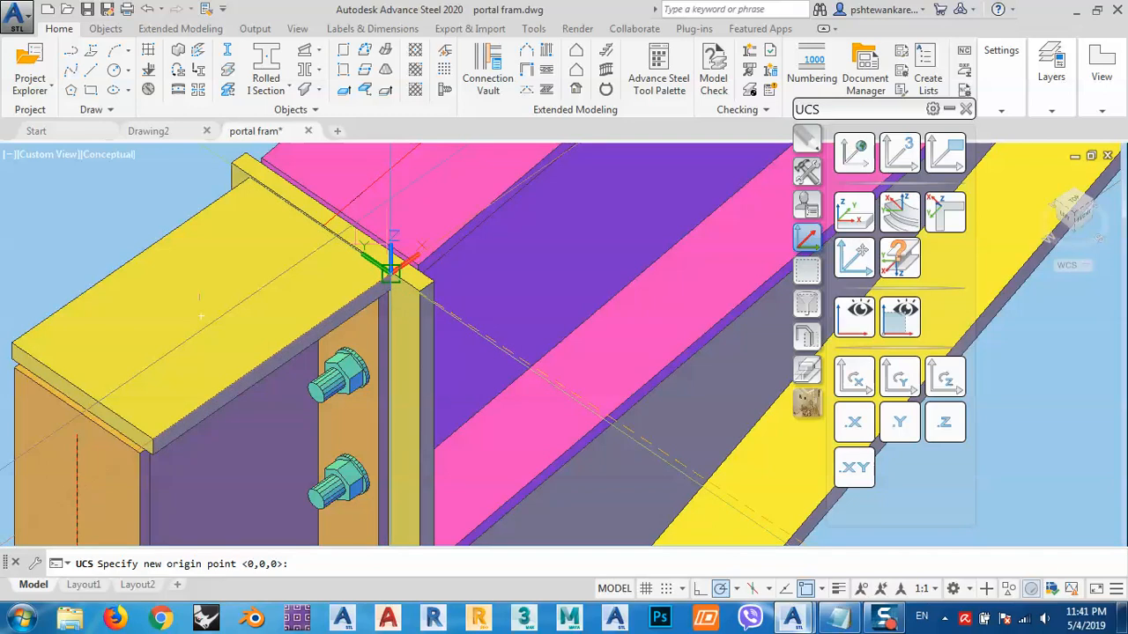
pyautogui.click(391, 274)
pyautogui.scroll(-5, 390, 273)
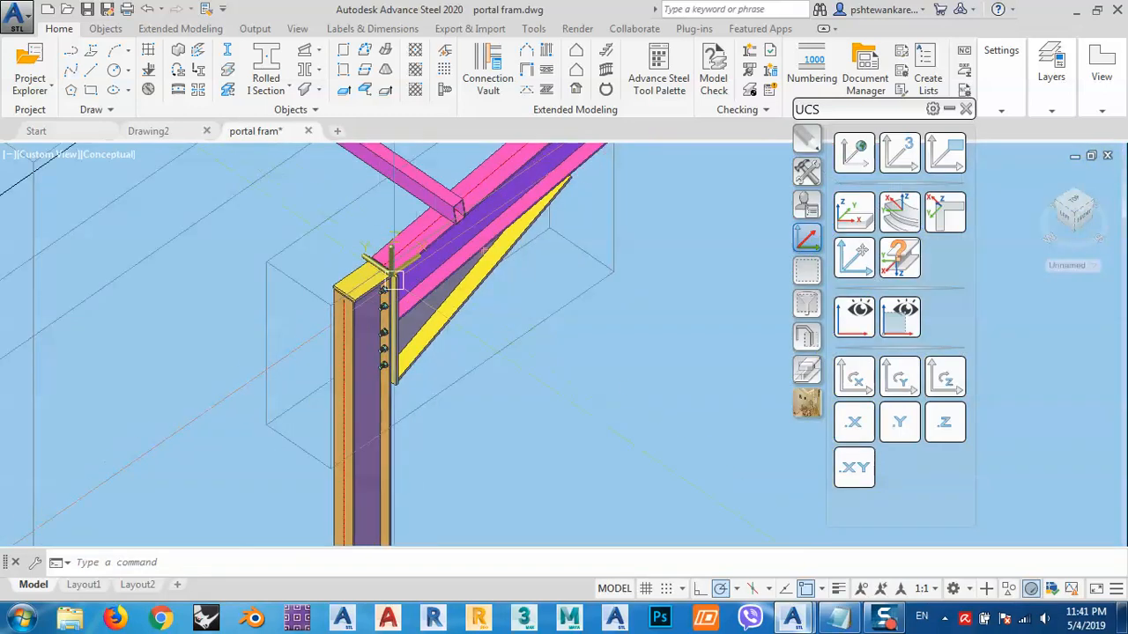
# - Run the 4 cameras command from the custom palette item to place cameras at the new UCS origin
pyautogui.click(806, 403)
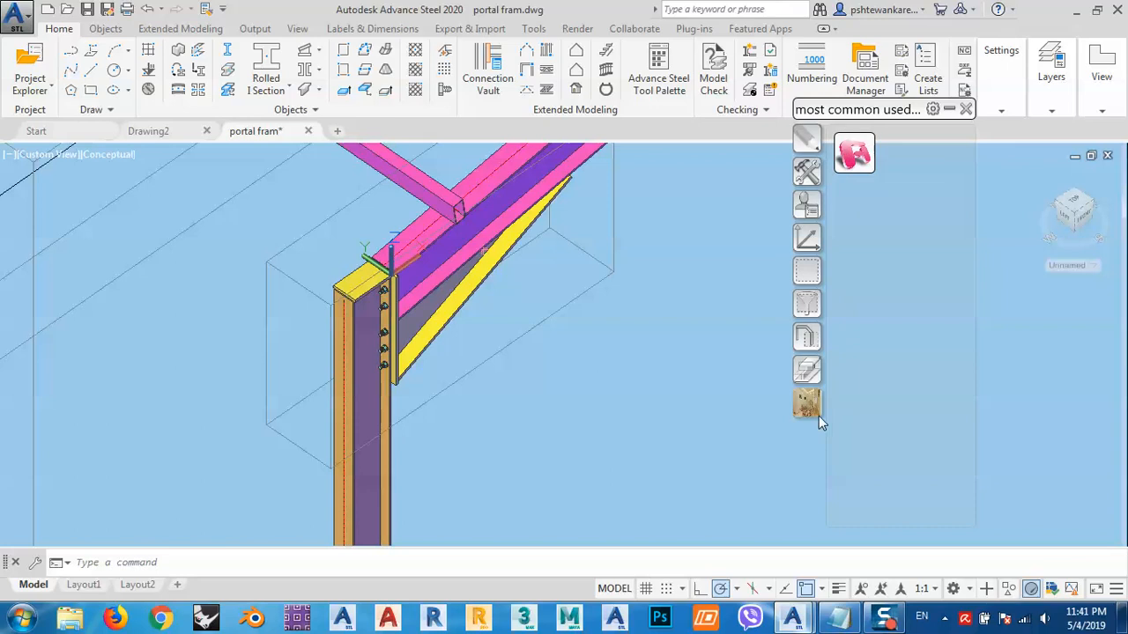
pyautogui.click(851, 155)
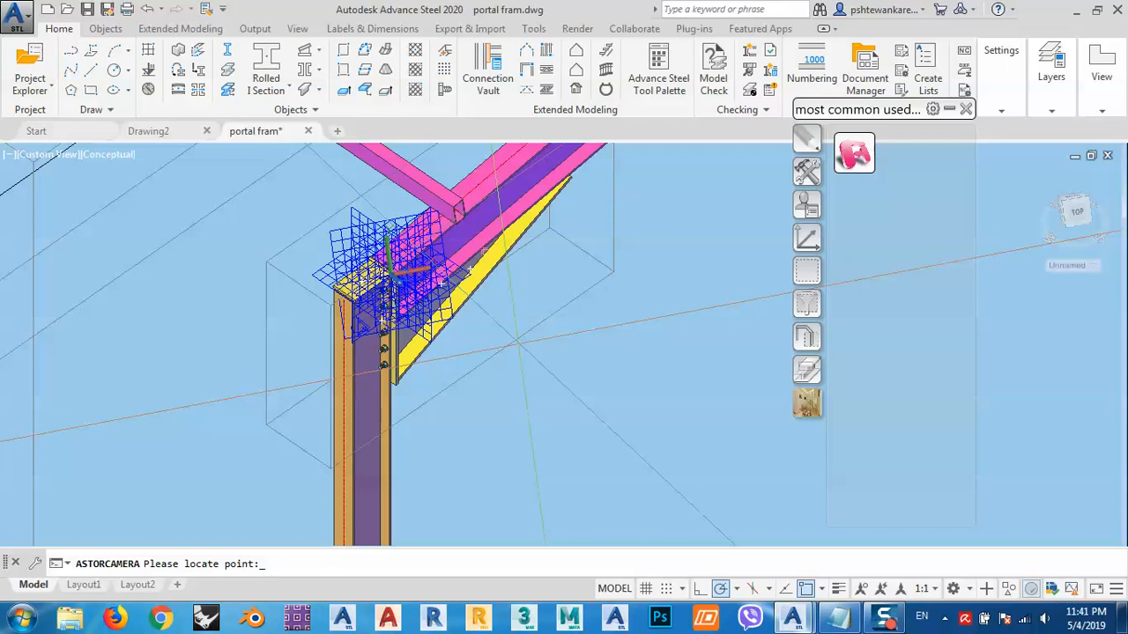
pyautogui.press('Escape')
# - Open one camera's properties and inspect its Detail box settings, then close the dialog
pyautogui.moveTo(391, 275); pyautogui.dragTo(511, 354, button='middle')
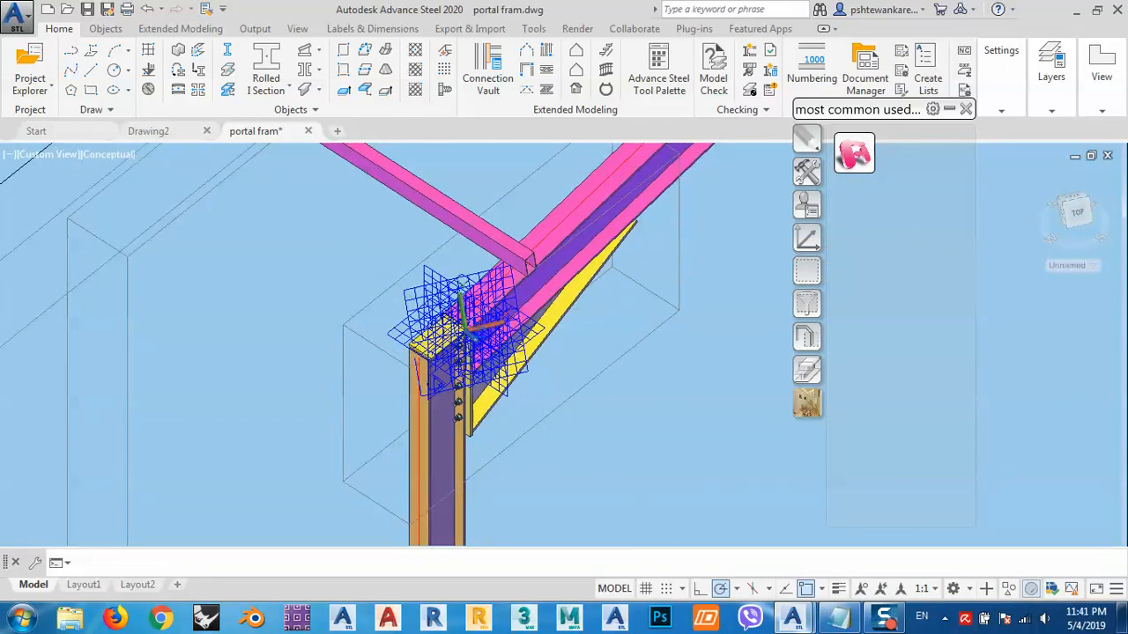
pyautogui.moveTo(418, 301); pyautogui.dragTo(429, 321, button='middle')
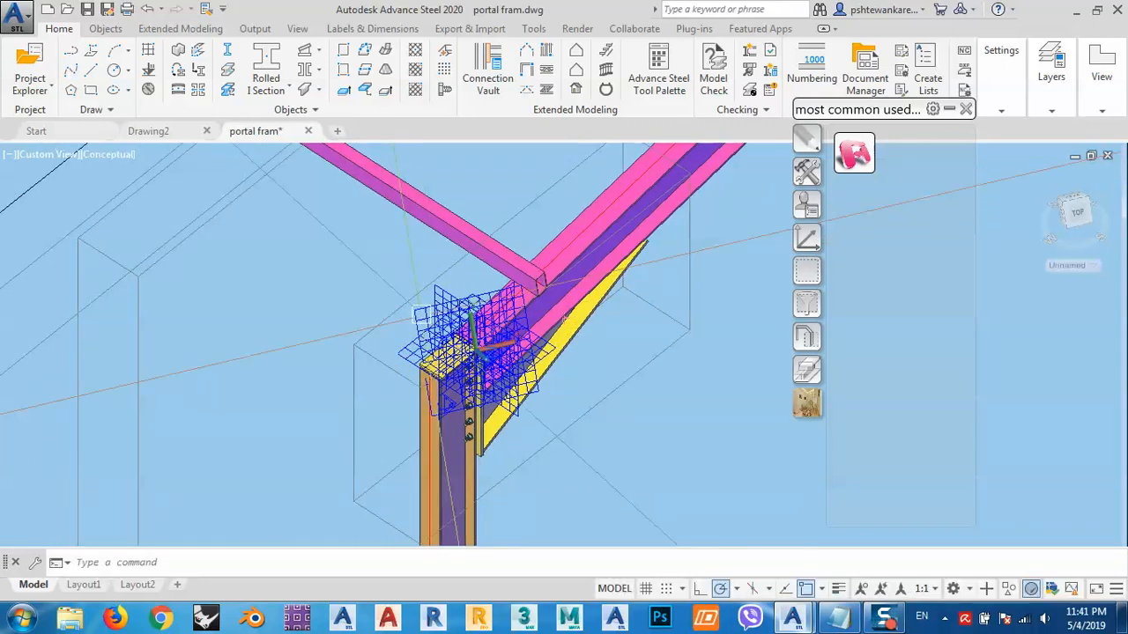
pyautogui.doubleClick(419, 311)
pyautogui.click(124, 226)
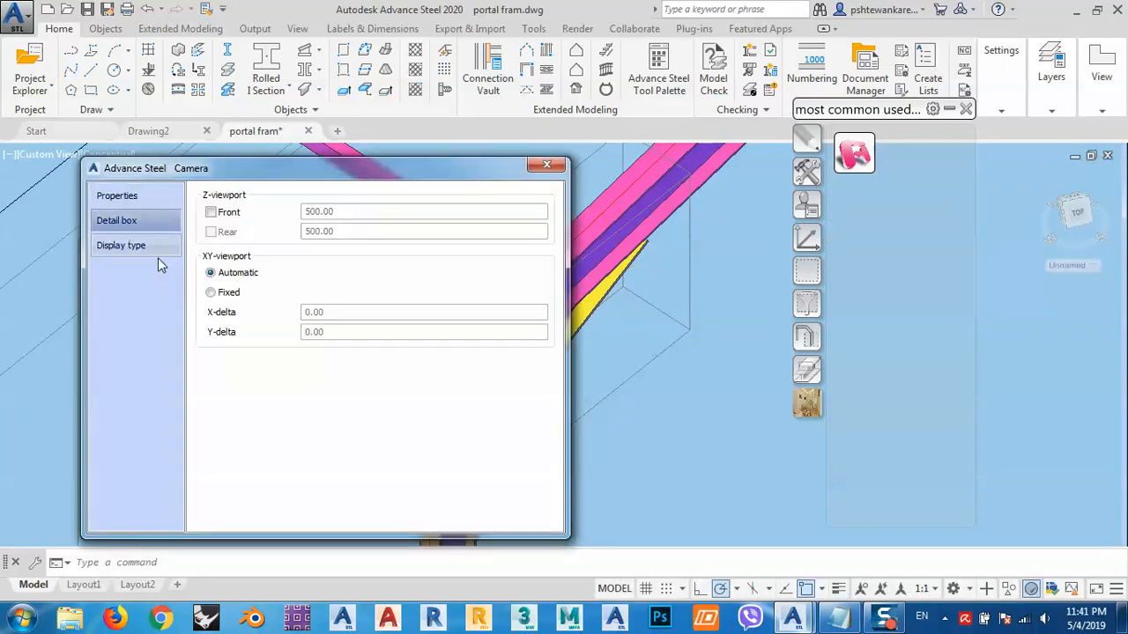
pyautogui.moveTo(234, 173); pyautogui.dragTo(370, 171)
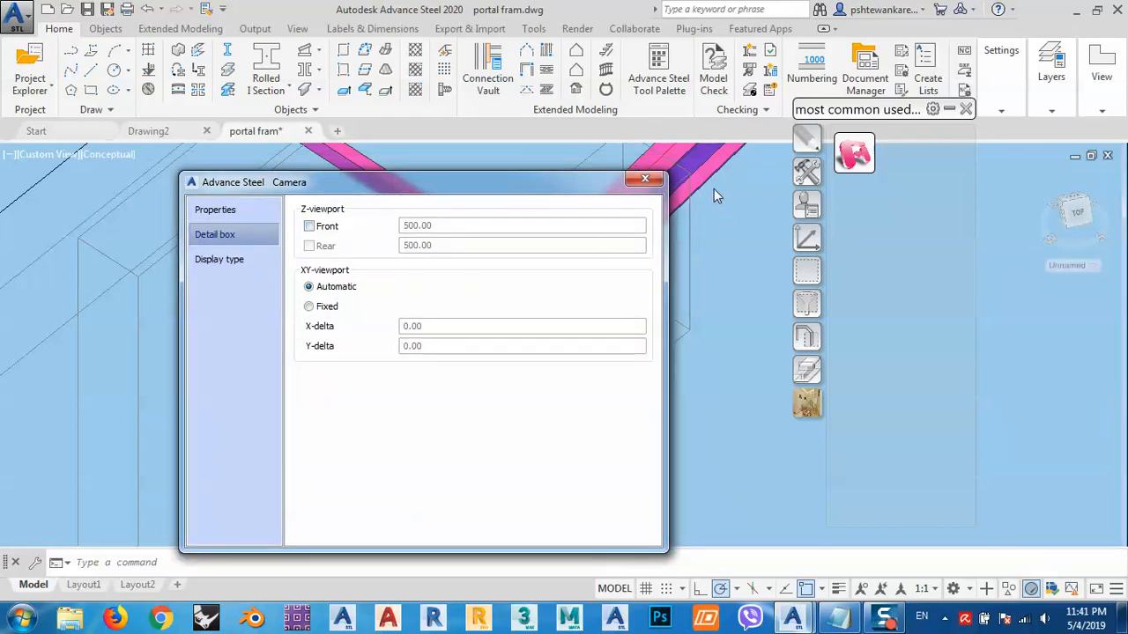
pyautogui.click(645, 179)
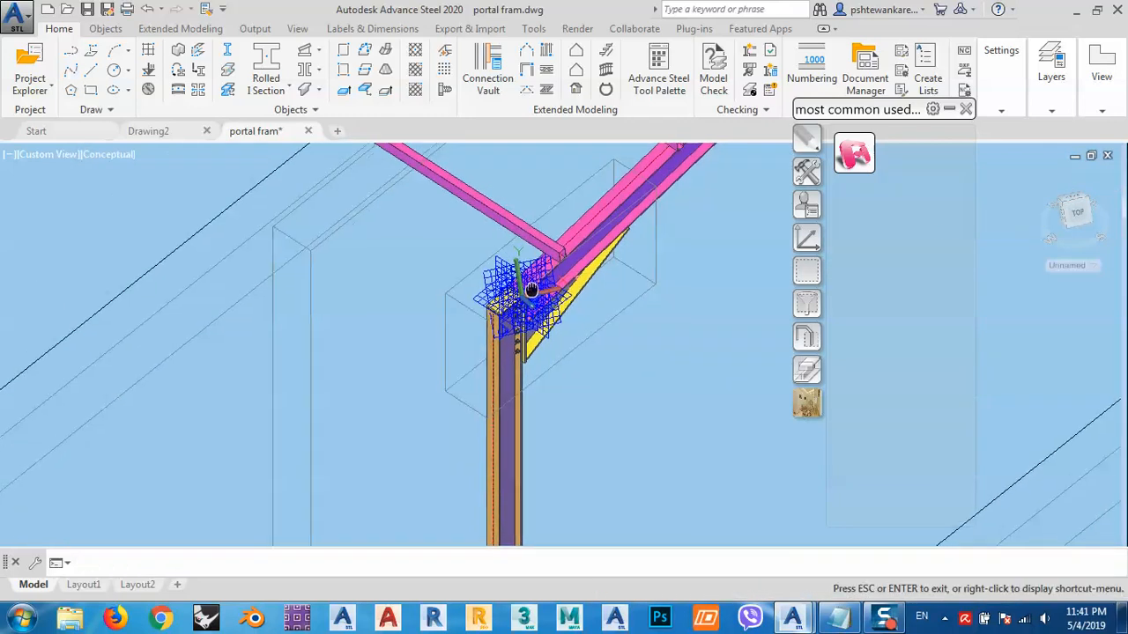
# - Window-select the haunch connection area and apply the camera selection filter to keep only the cameras selected
pyautogui.scroll(8, 520, 287)
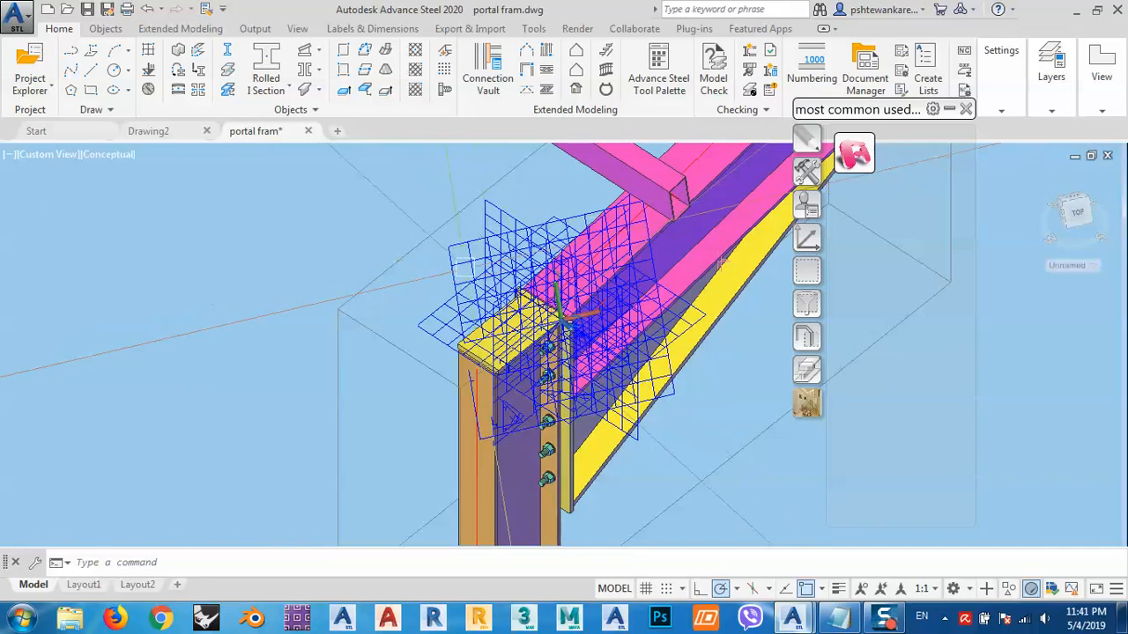
pyautogui.scroll(-7, 520, 288)
pyautogui.scroll(-3, 520, 287)
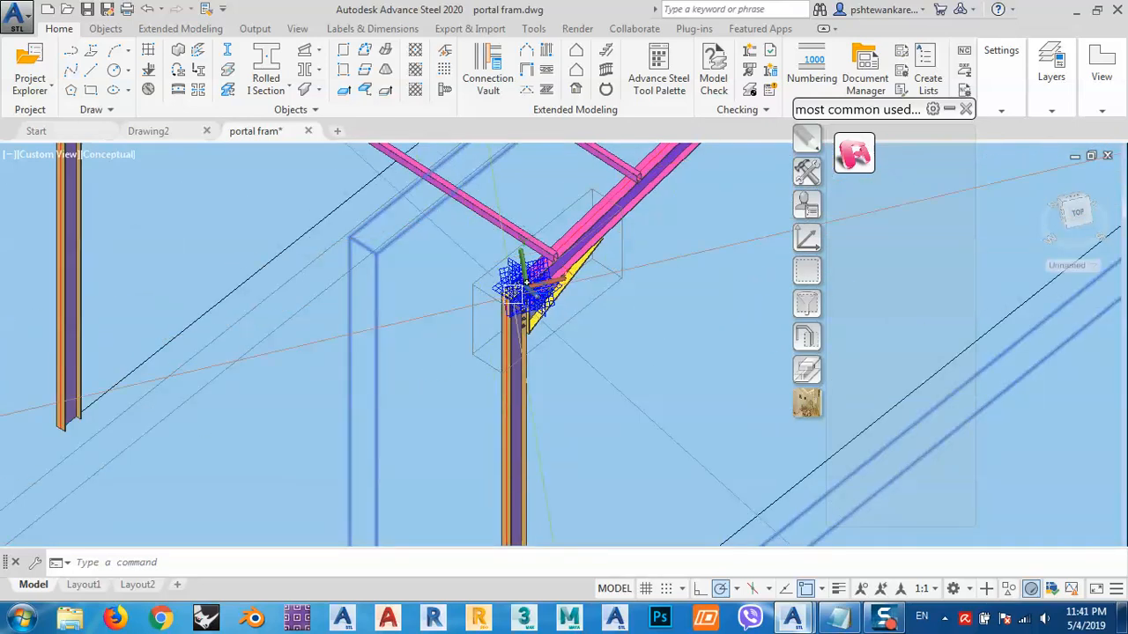
pyautogui.moveTo(478, 253); pyautogui.dragTo(484, 298, button='middle')
pyautogui.click(277, 204)
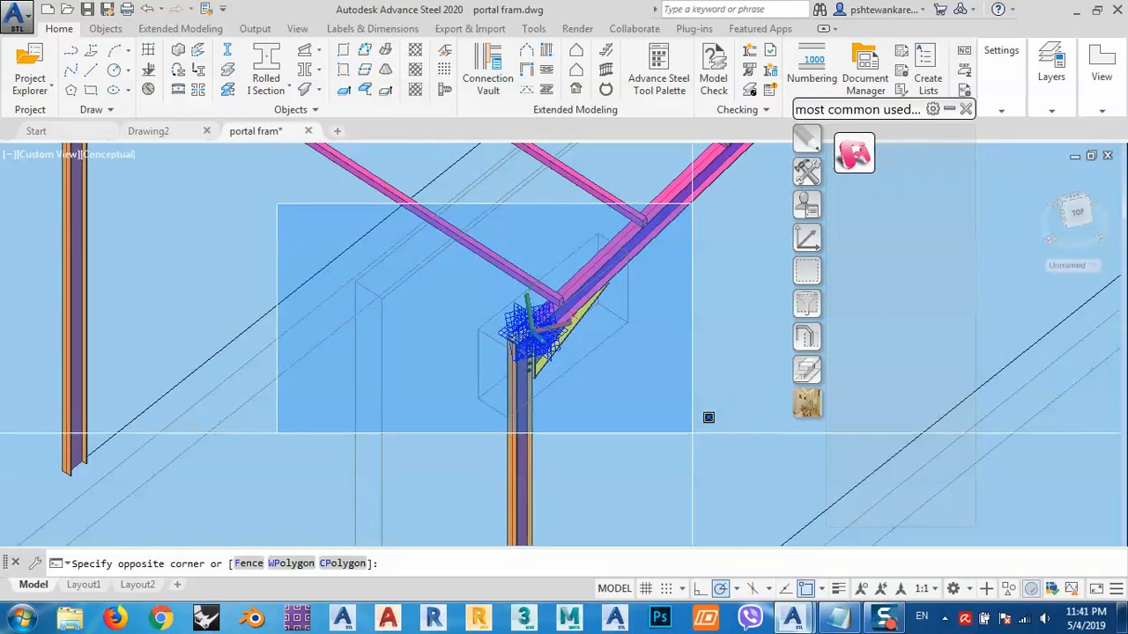
pyautogui.click(699, 462)
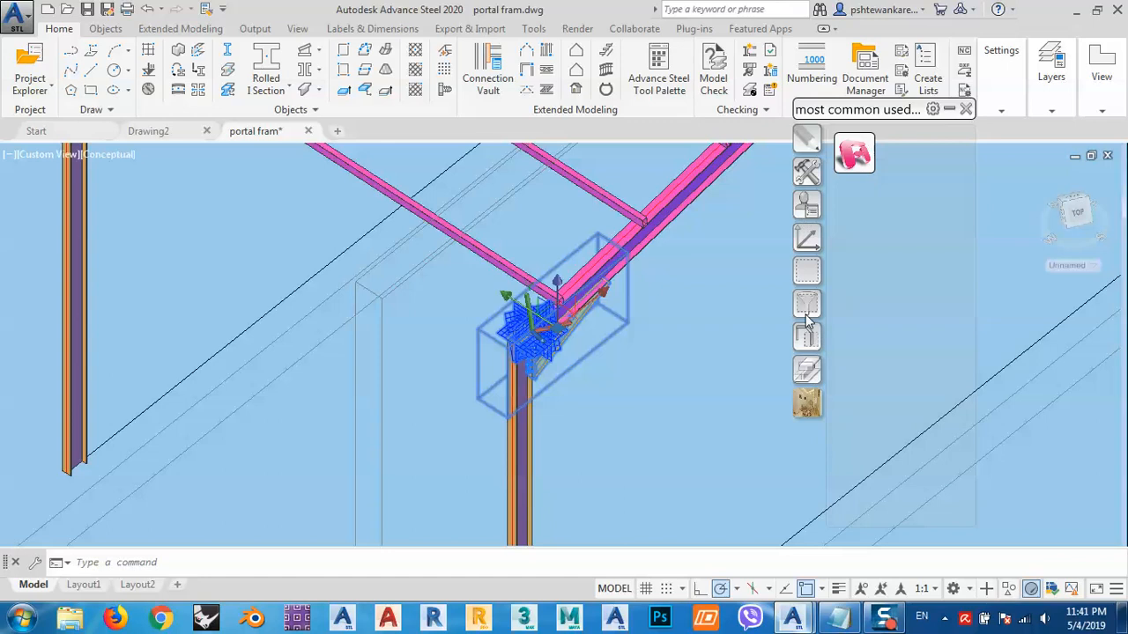
pyautogui.click(807, 275)
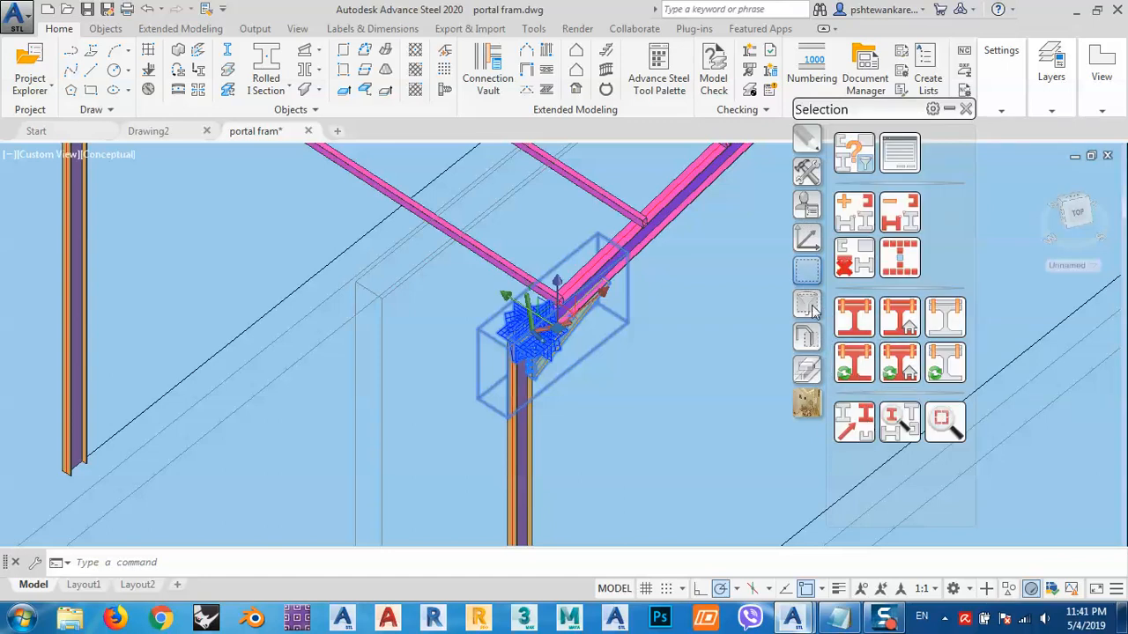
pyautogui.click(807, 304)
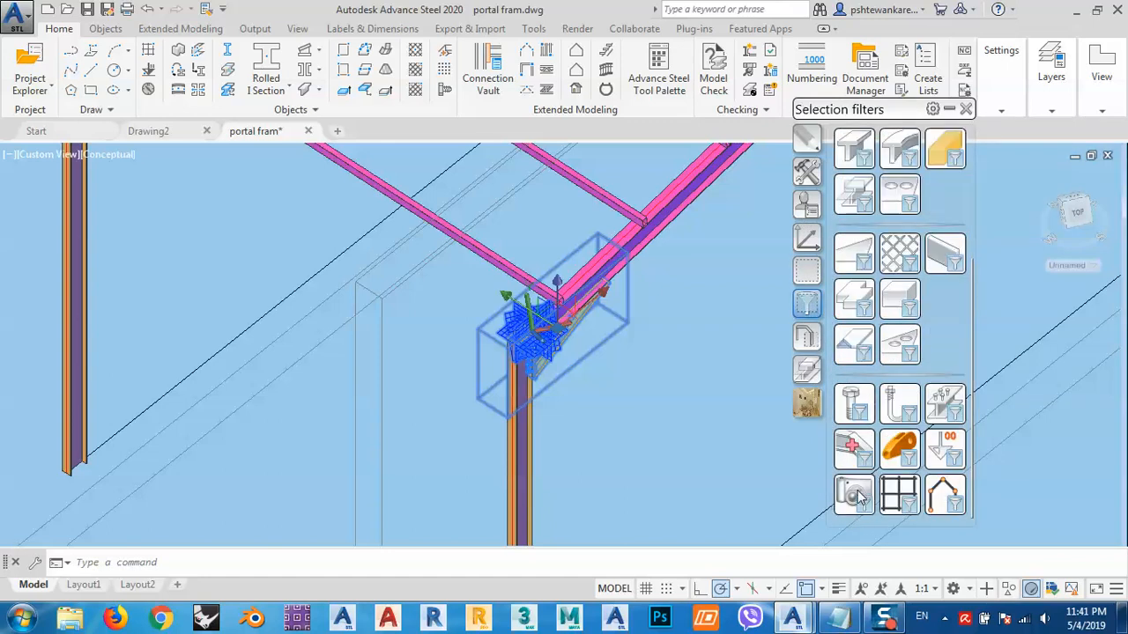
pyautogui.click(855, 495)
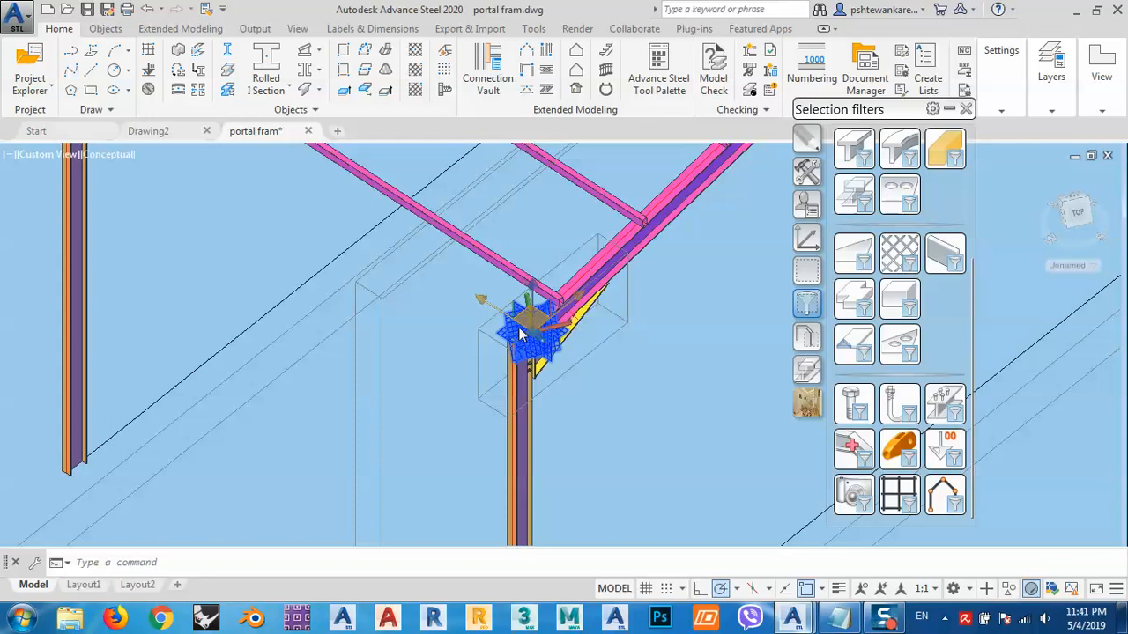
pyautogui.scroll(4, 520, 335)
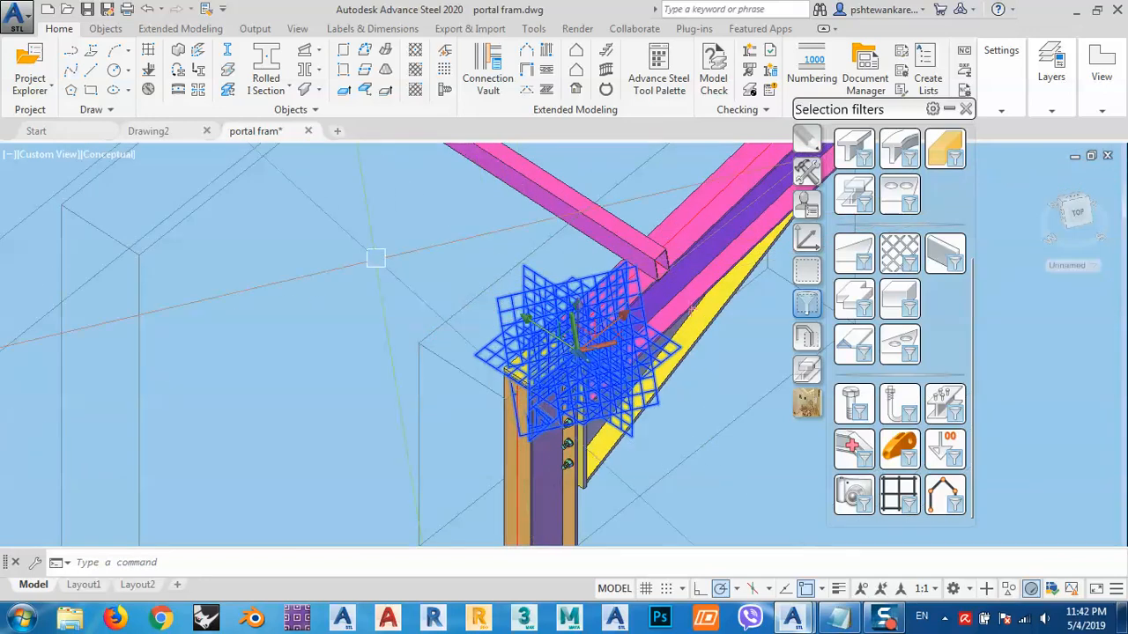
# - Open the selected cameras' properties and set type to Anchor plan, style to 1 - 3D View – Model – Labels, and a scale
pyautogui.rightClick(375, 257)
pyautogui.click(445, 359)
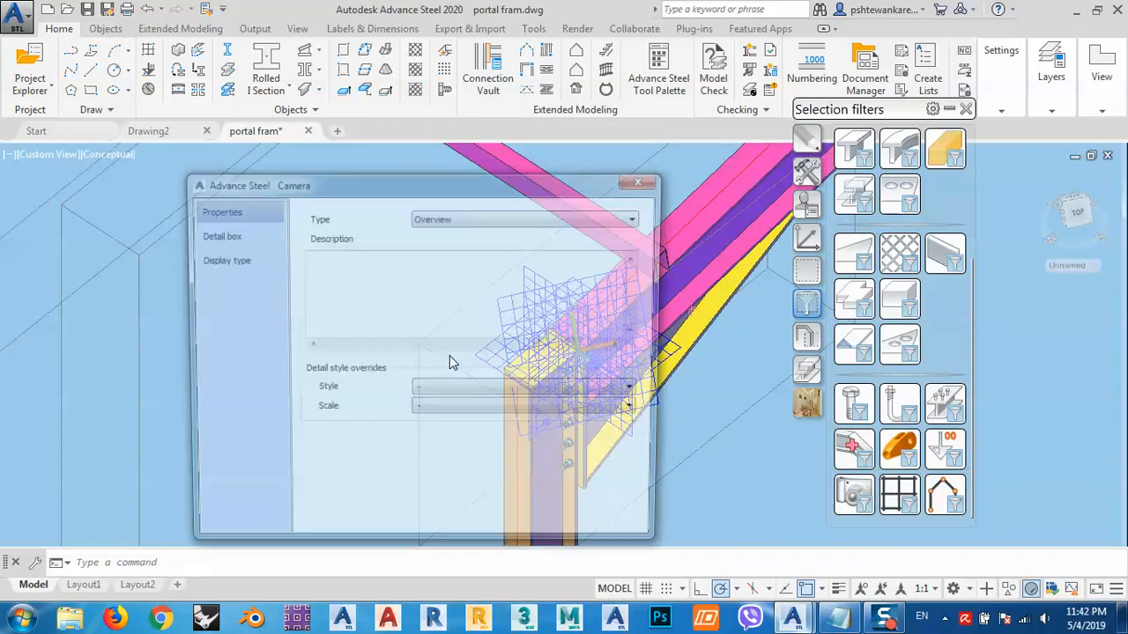
pyautogui.click(476, 219)
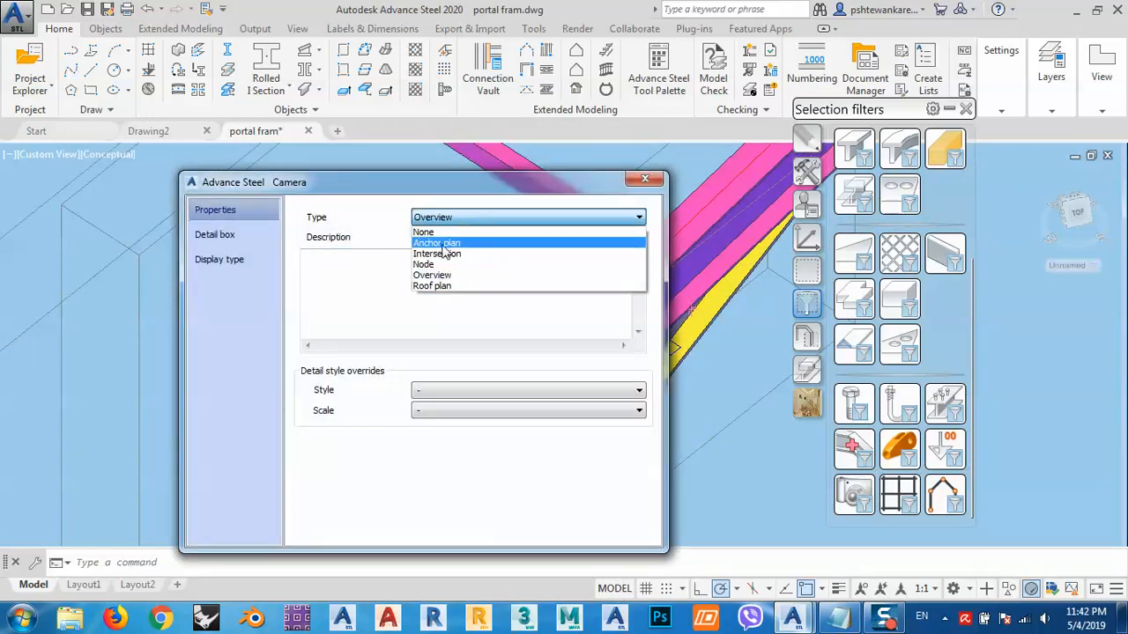
pyautogui.click(438, 244)
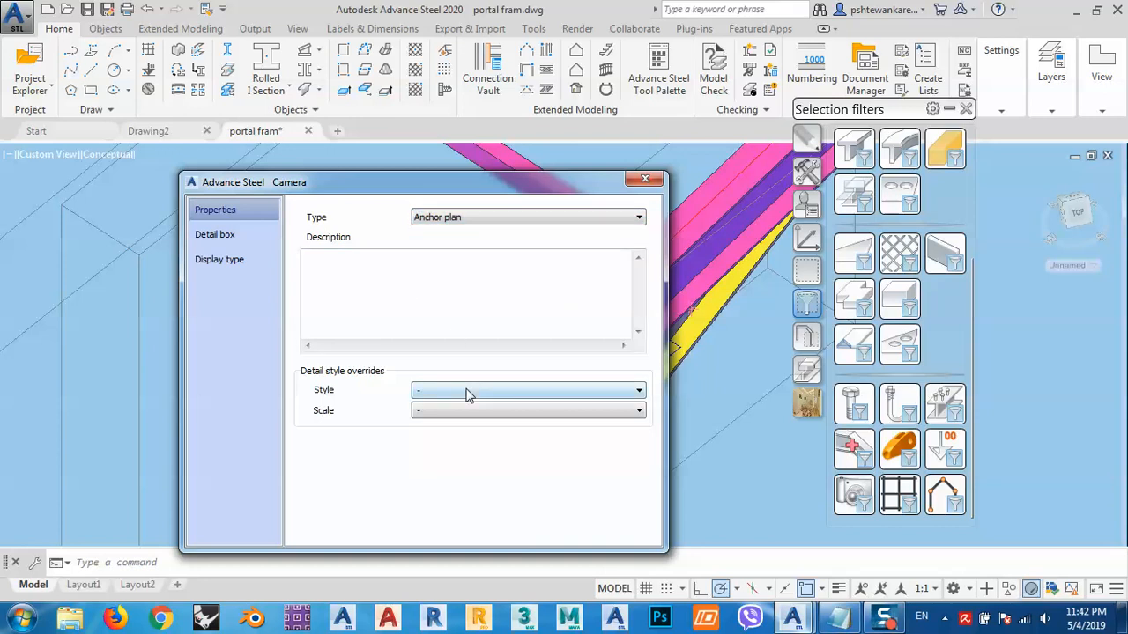
pyautogui.click(466, 392)
pyautogui.click(476, 454)
pyautogui.click(467, 411)
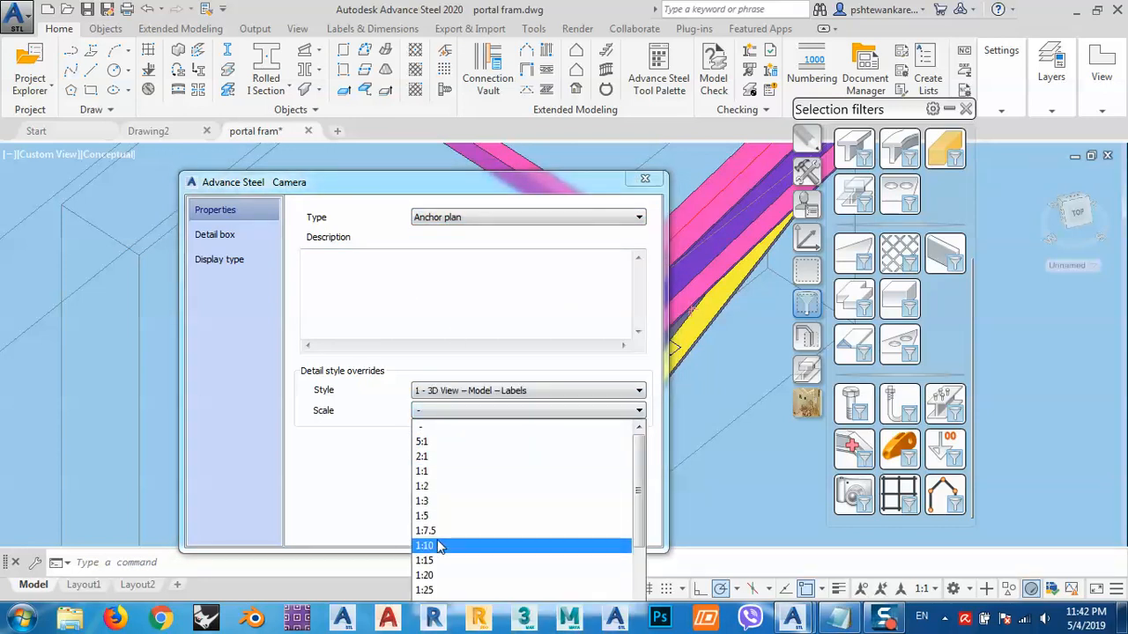
pyautogui.click(432, 576)
# - Set the cameras' detail box with Front and Rear depths of 500 and a fixed XY viewport with X and Y deltas of 1500
pyautogui.click(216, 235)
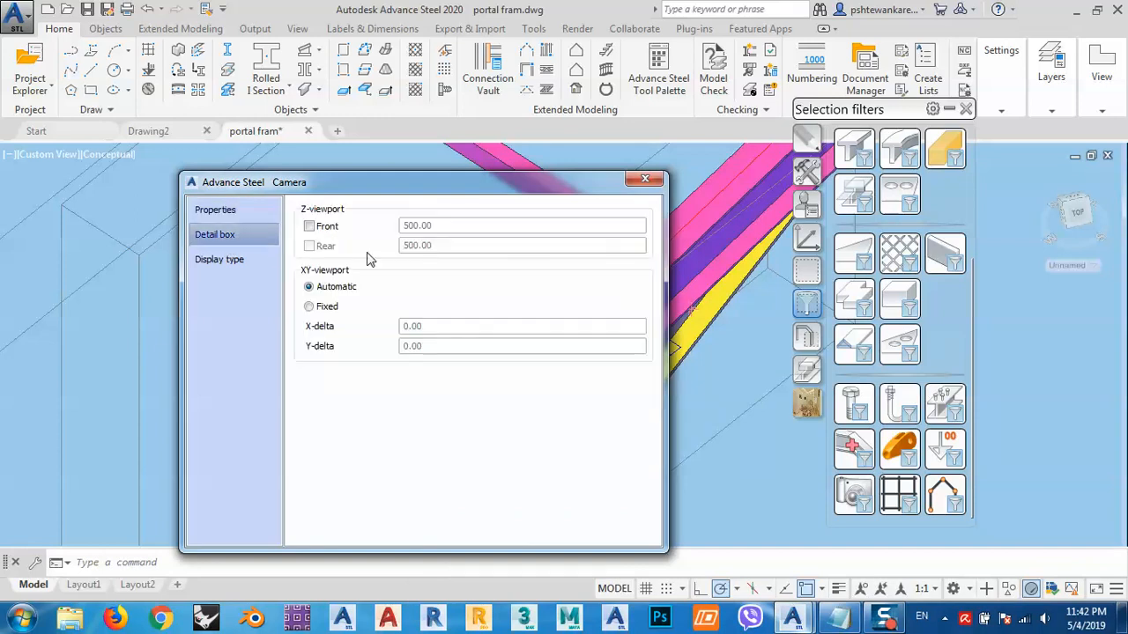
pyautogui.click(309, 226)
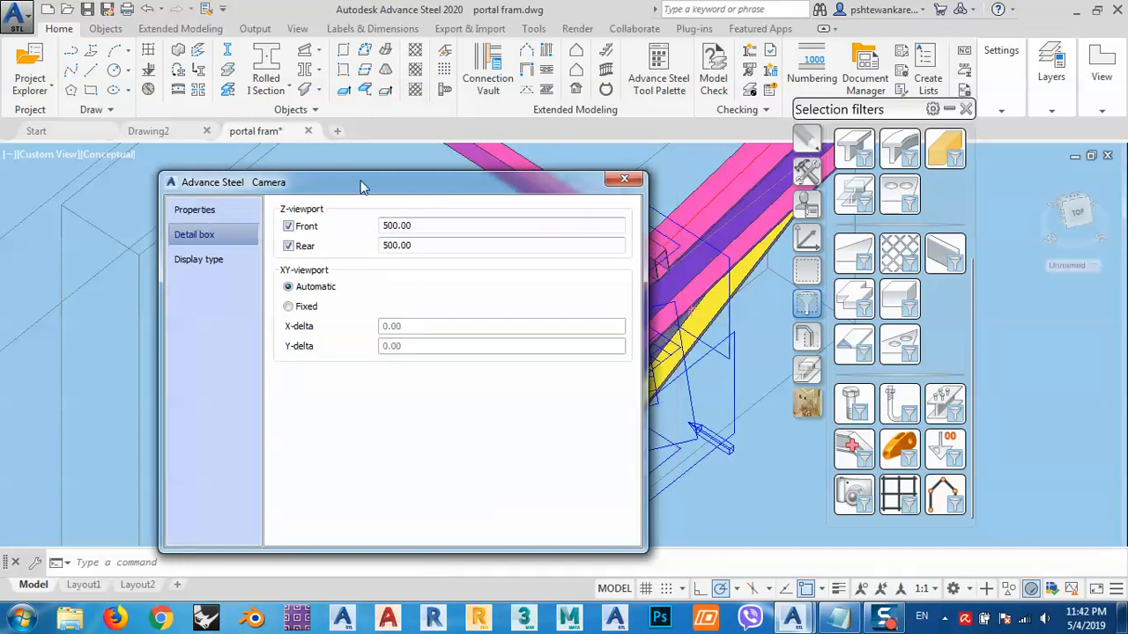
pyautogui.moveTo(361, 183); pyautogui.dragTo(346, 155)
pyautogui.click(294, 279)
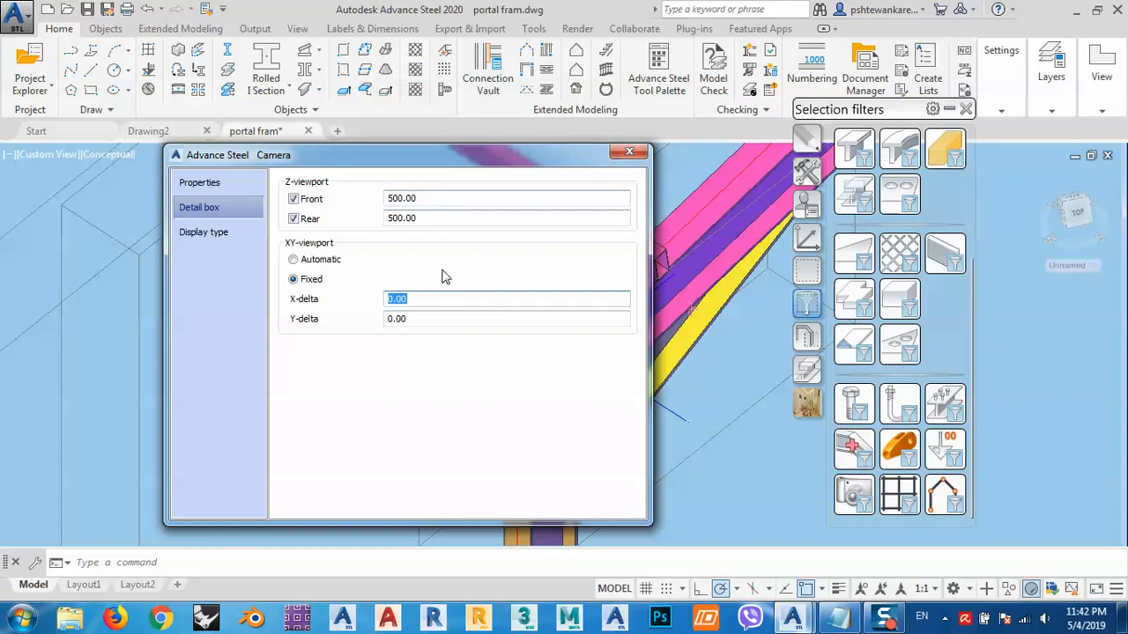
pyautogui.click(431, 319)
pyautogui.click(441, 298)
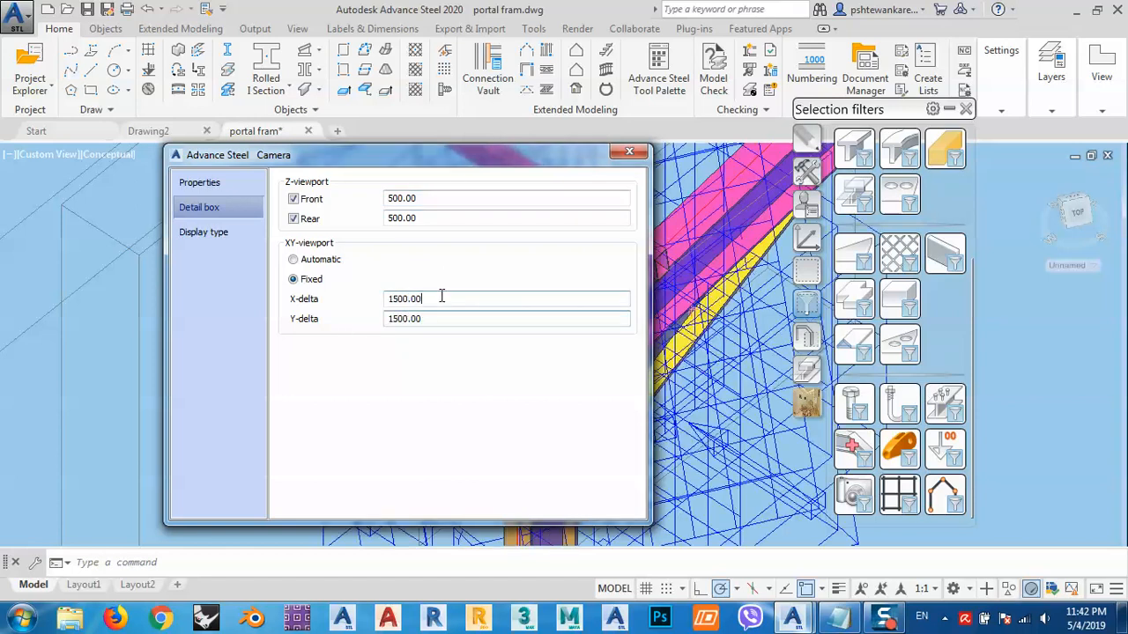
pyautogui.moveTo(522, 153); pyautogui.dragTo(272, 175)
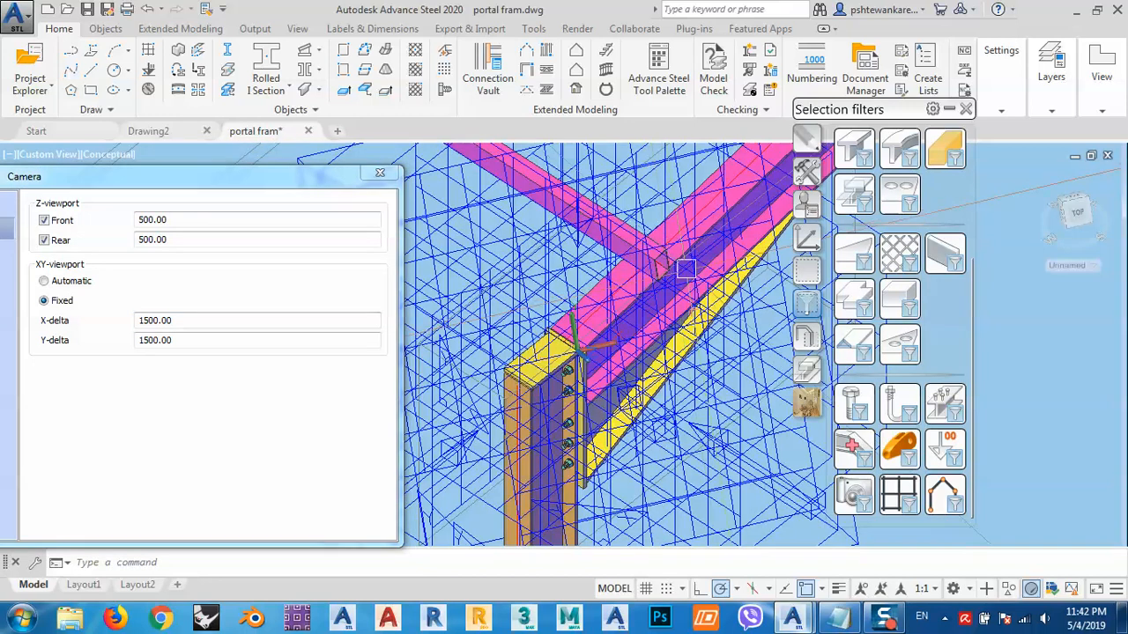
# - Zoom out to inspect the enlarged camera detail boxes, check the Display type page, and close the camera dialog
pyautogui.scroll(-6, 684, 269)
pyautogui.moveTo(670, 306)
pyautogui.mouseDown(button='middle')
pyautogui.moveTo(668, 317)
pyautogui.moveTo(731, 301)
pyautogui.moveTo(640, 310)
pyautogui.mouseUp(button='middle')
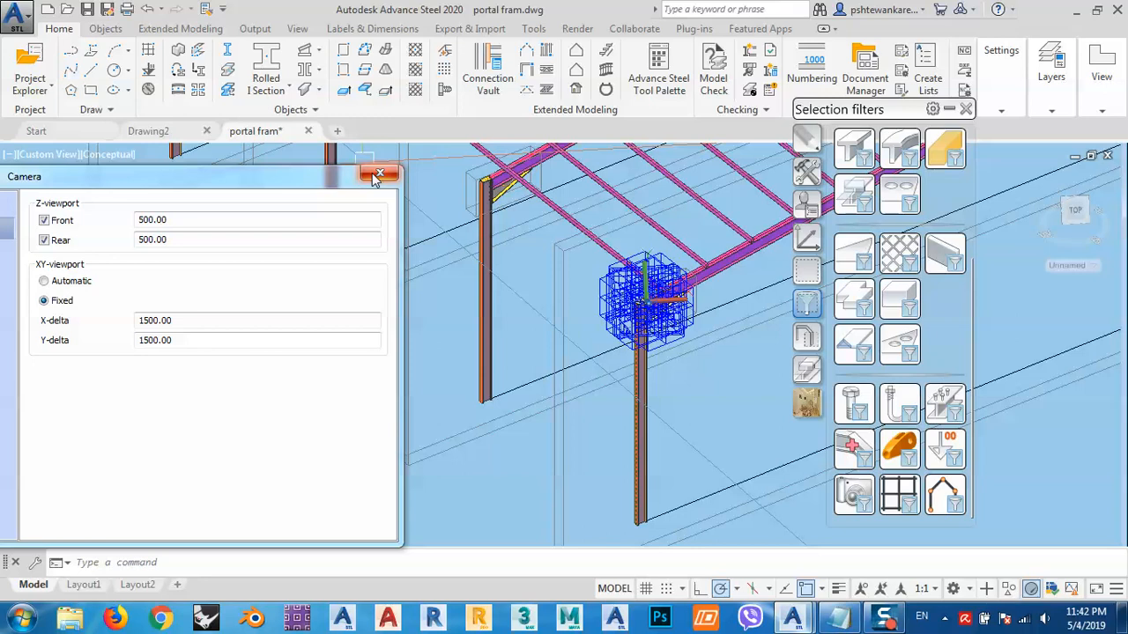
pyautogui.moveTo(286, 178); pyautogui.dragTo(455, 162)
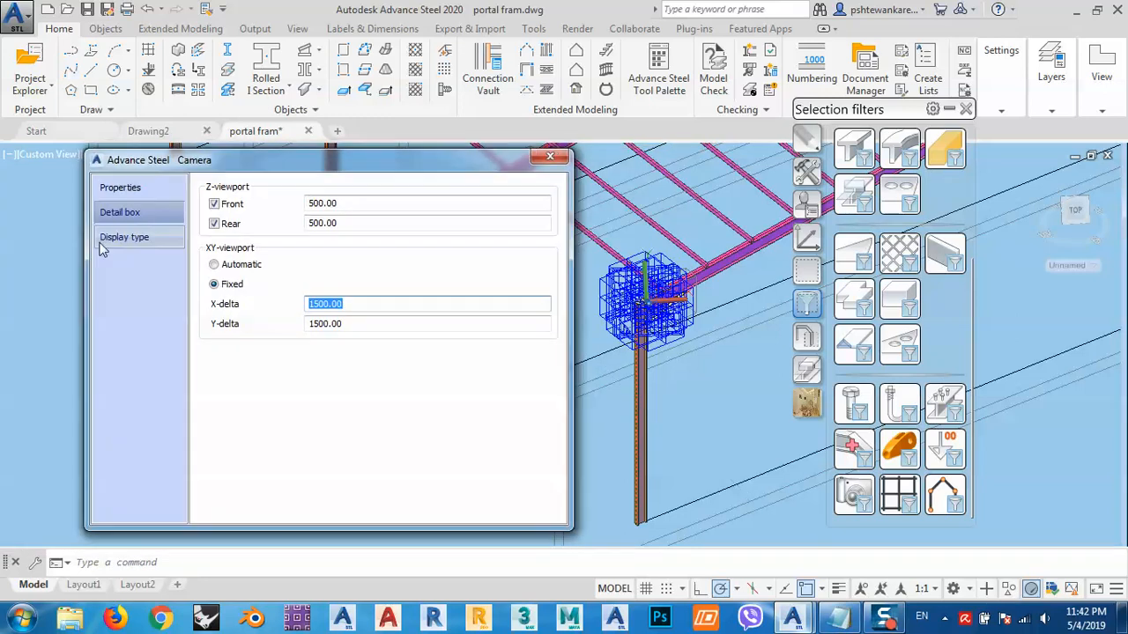
pyautogui.click(132, 238)
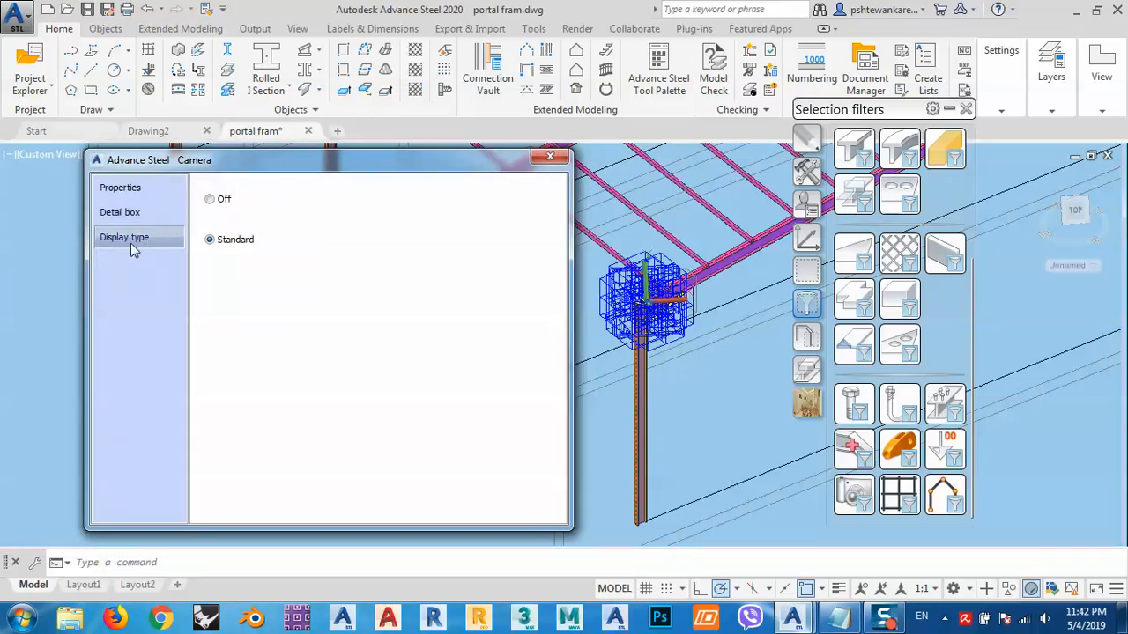
pyautogui.click(555, 156)
# - Window-select the connection area again and apply the camera selection filter to keep only the cameras selected
pyautogui.moveTo(705, 286); pyautogui.dragTo(598, 305, button='middle')
pyautogui.scroll(3, 519, 285)
pyautogui.click(428, 188)
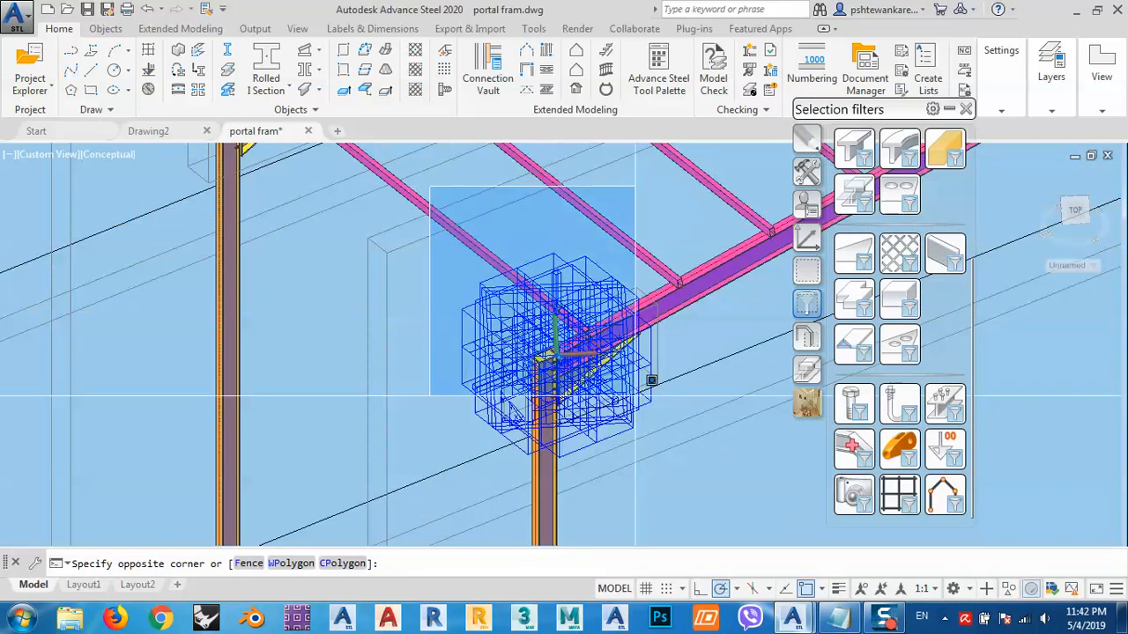
pyautogui.click(650, 403)
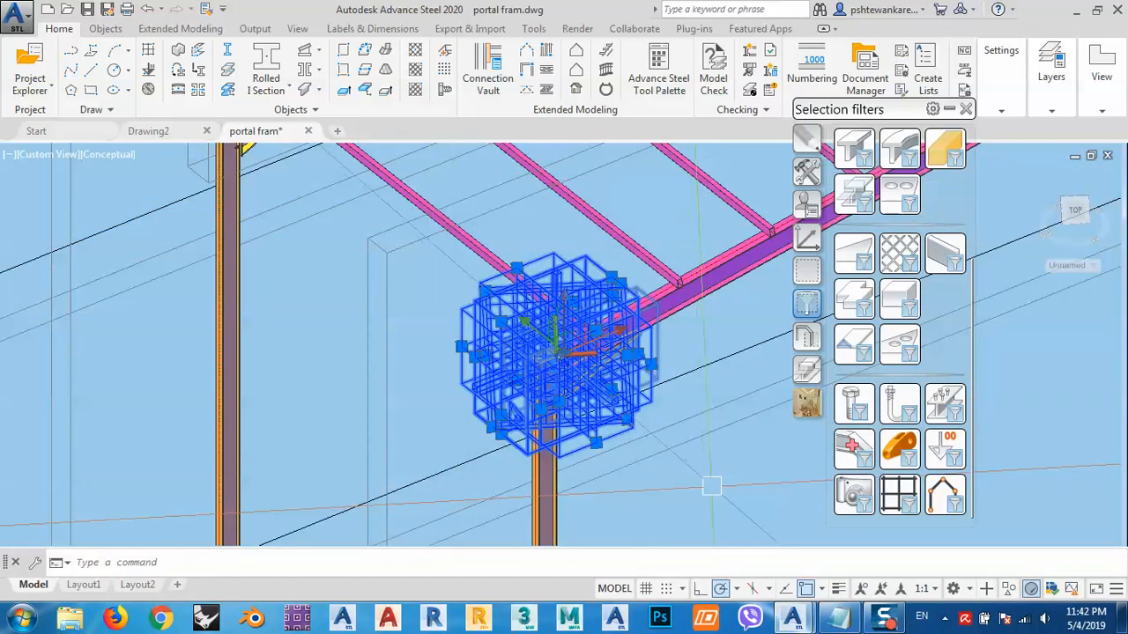
pyautogui.click(853, 496)
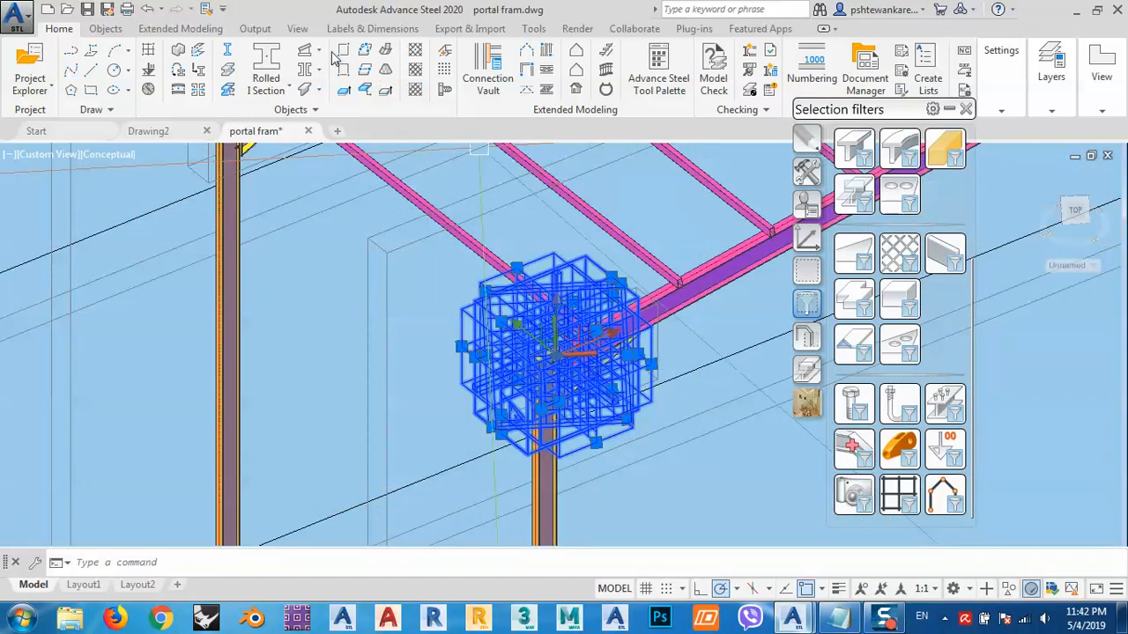
# - Run the Cameras - Selected - A1 drawing process on the selected cameras
pyautogui.click(255, 29)
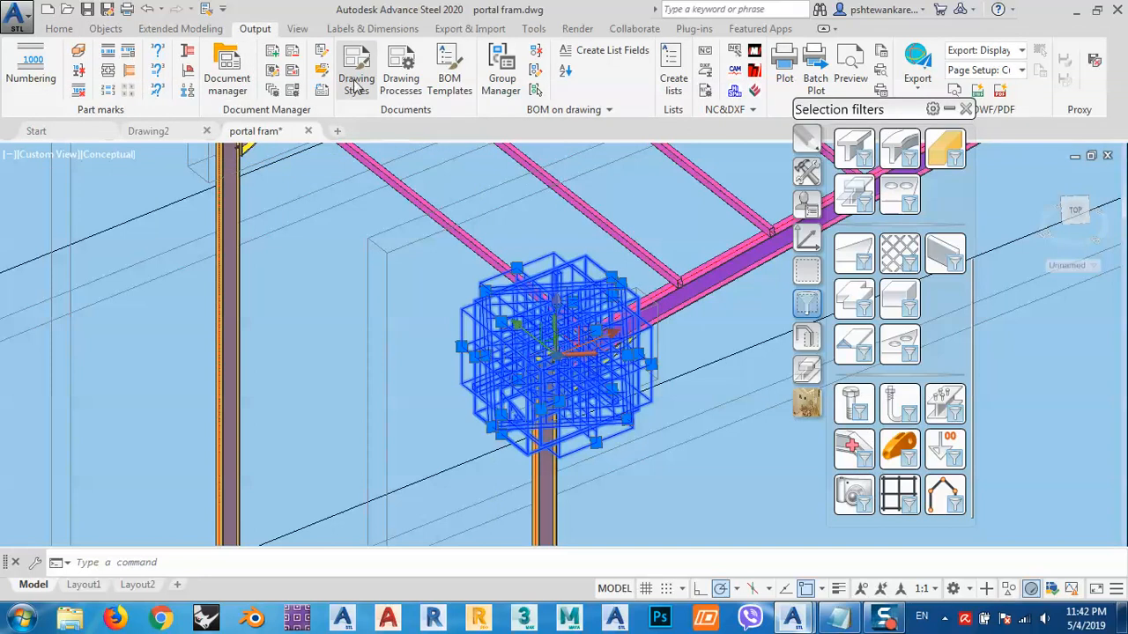
pyautogui.click(408, 86)
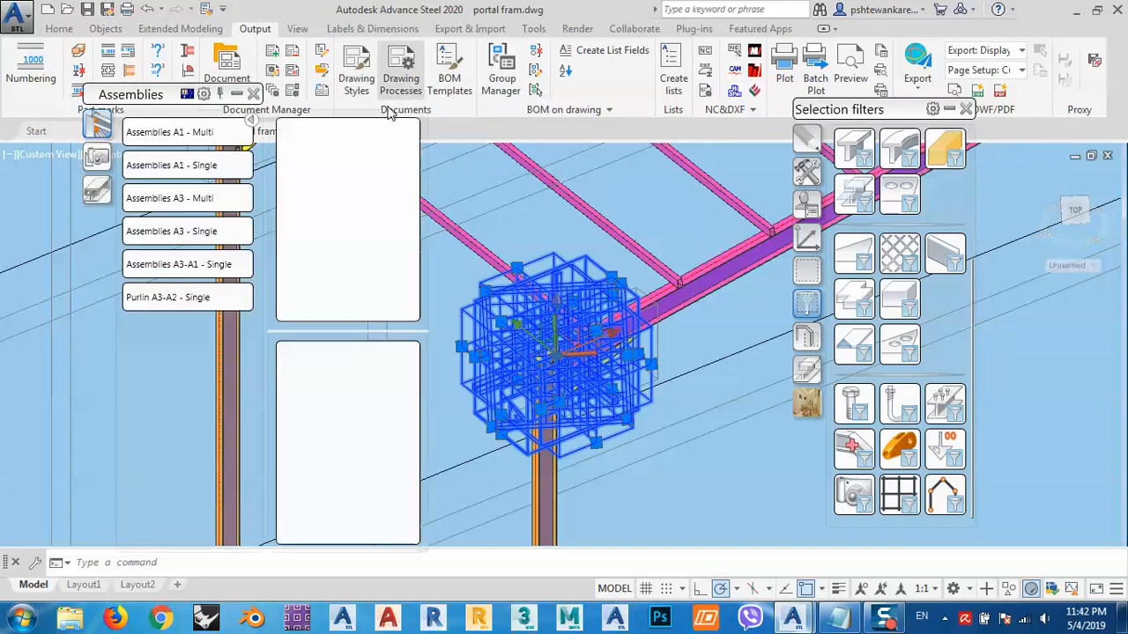
pyautogui.click(99, 159)
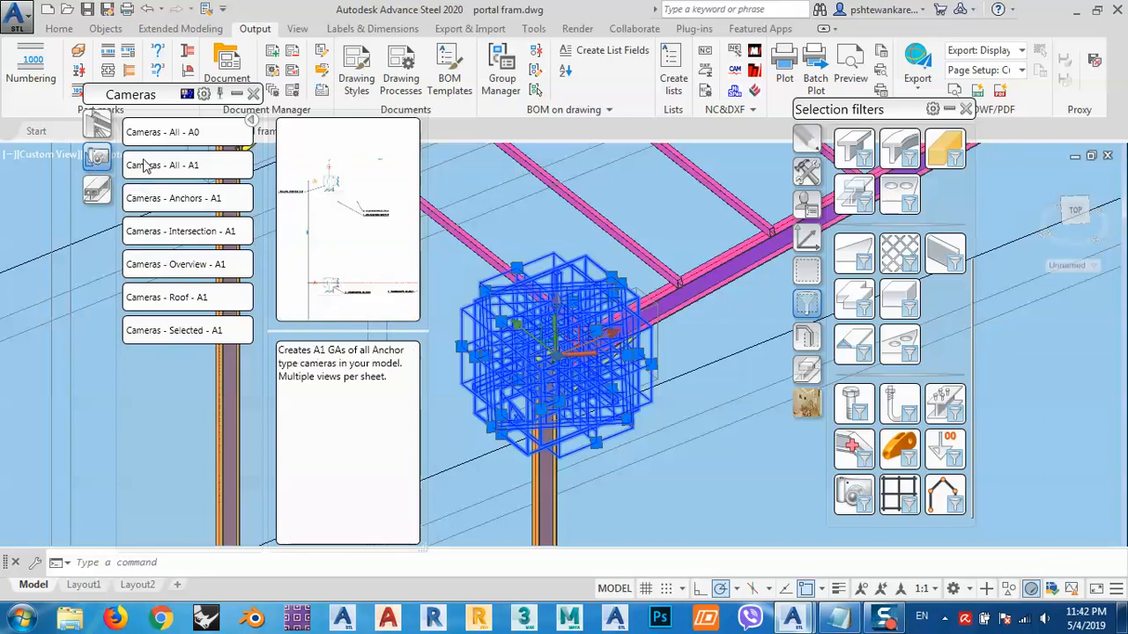
pyautogui.click(172, 331)
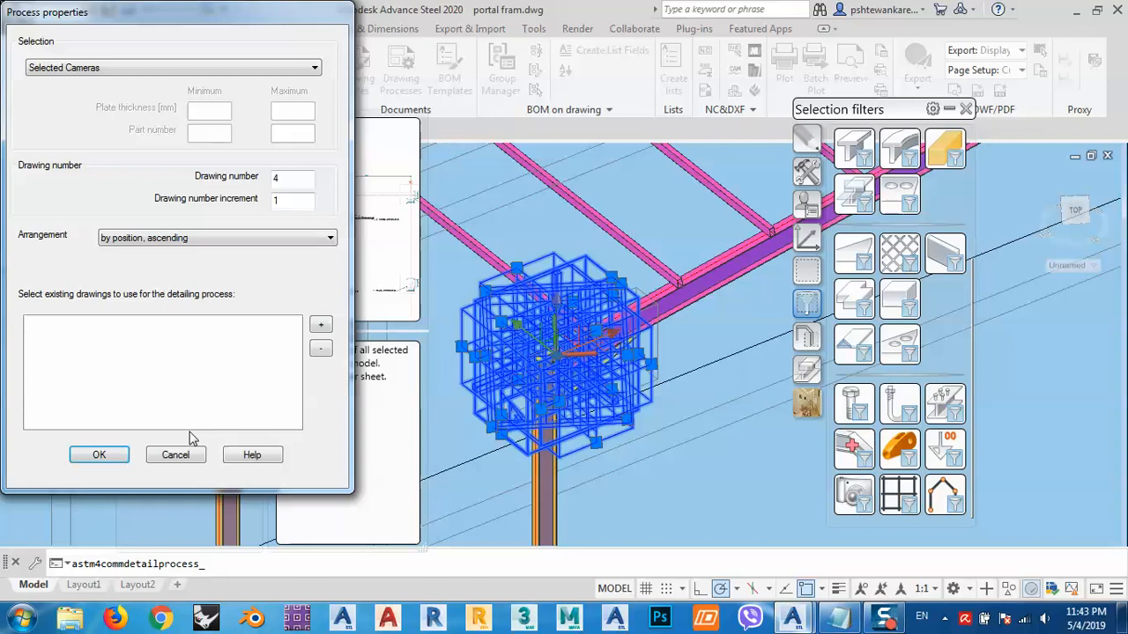
pyautogui.click(100, 454)
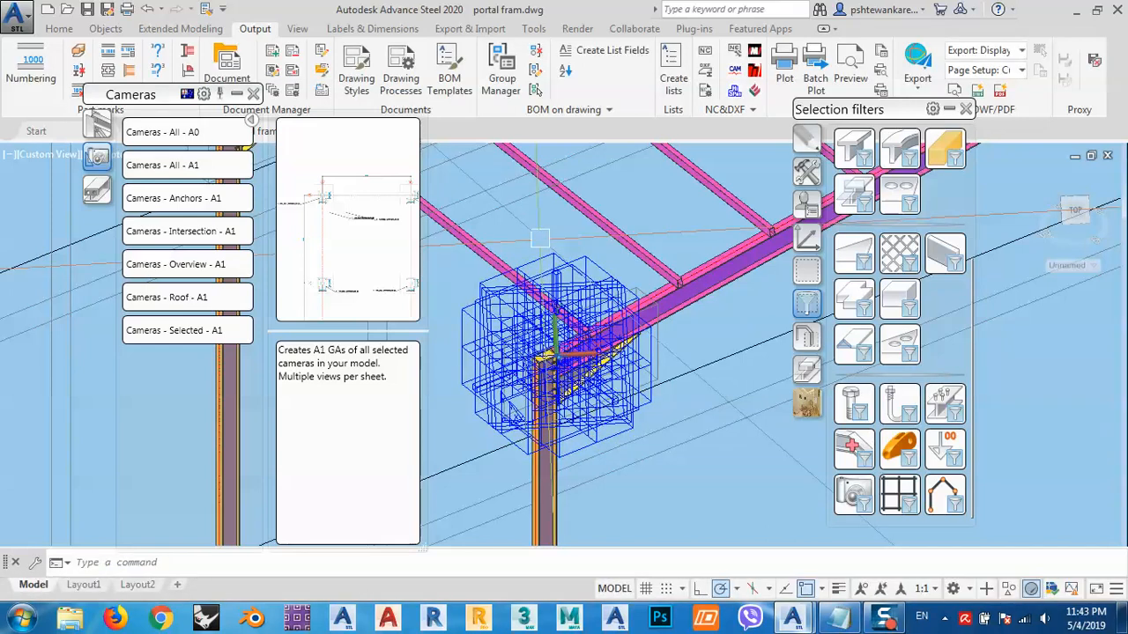
# - Open the Document Manager, preview the up-to-date G-0004.dwg detail drawing, and open it
pyautogui.scroll(-4, 599, 255)
pyautogui.moveTo(587, 282); pyautogui.dragTo(599, 297, button='middle')
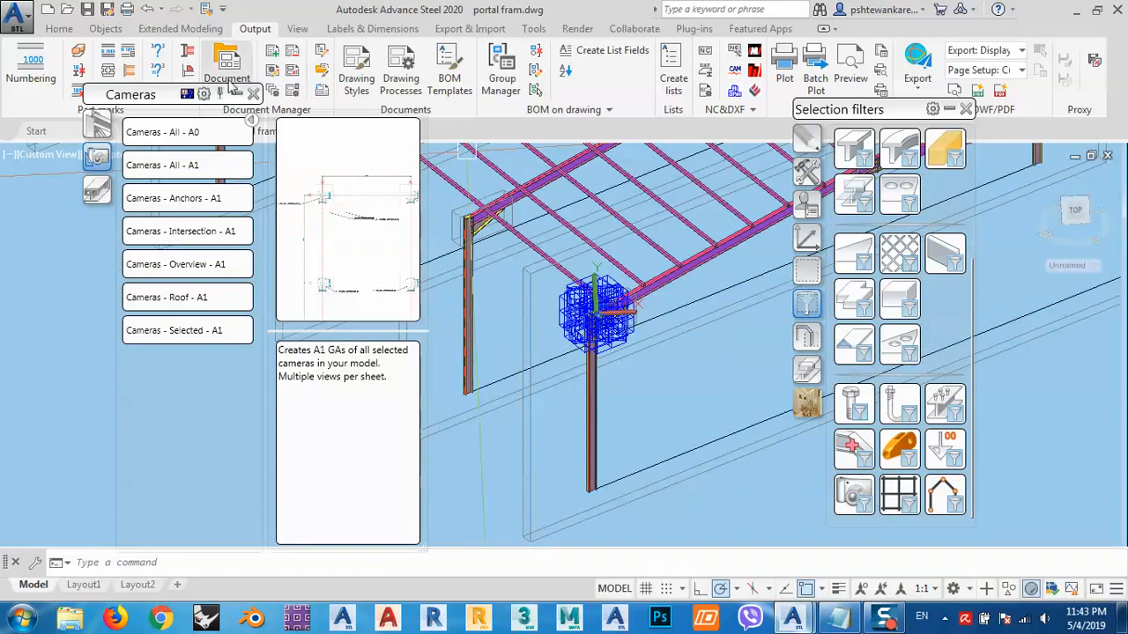
pyautogui.moveTo(155, 105); pyautogui.dragTo(134, 146)
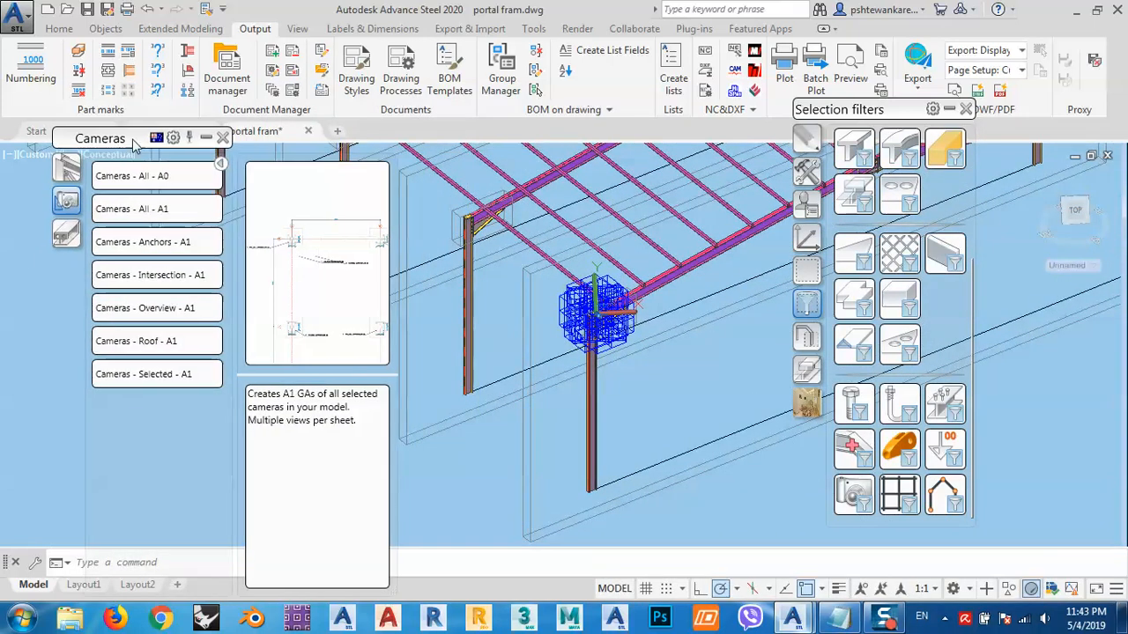
pyautogui.click(231, 84)
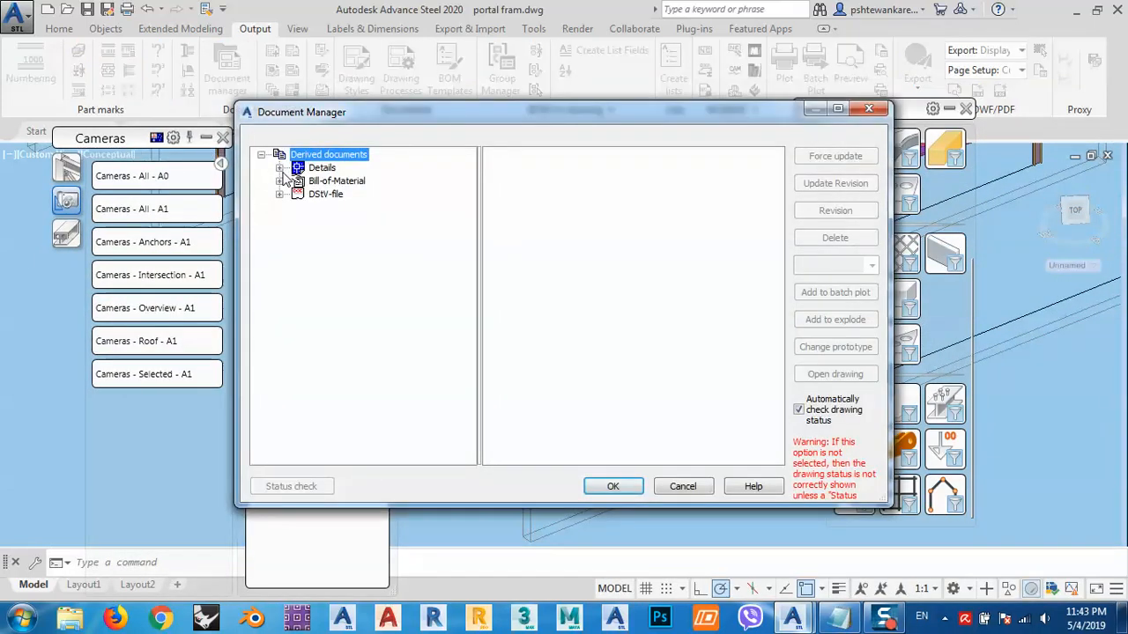
pyautogui.click(280, 168)
pyautogui.click(296, 194)
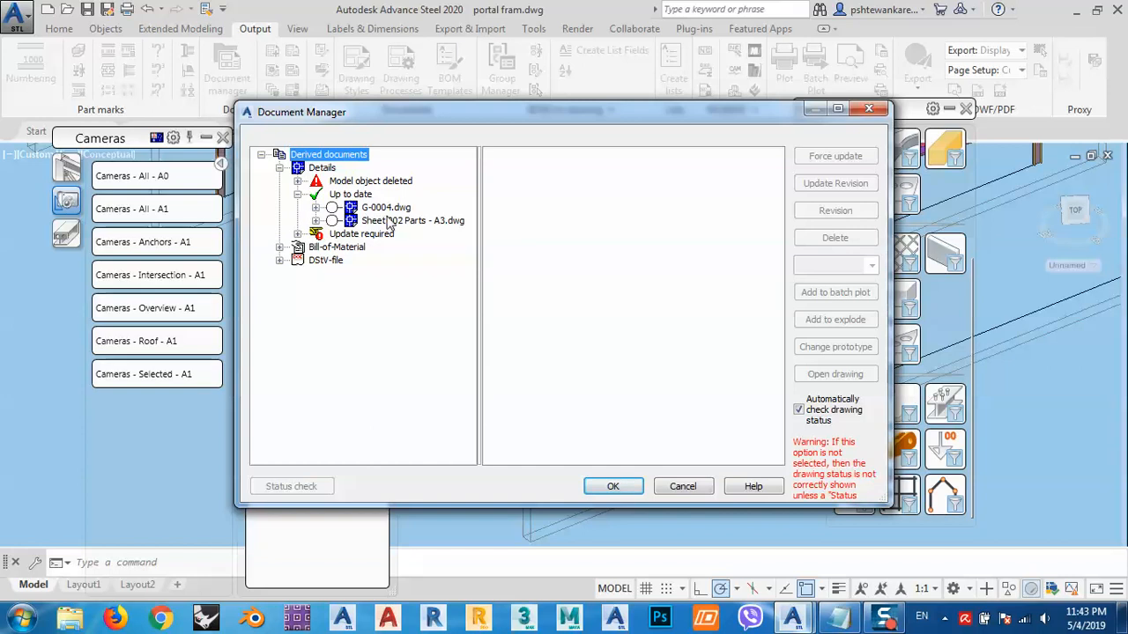
pyautogui.click(379, 209)
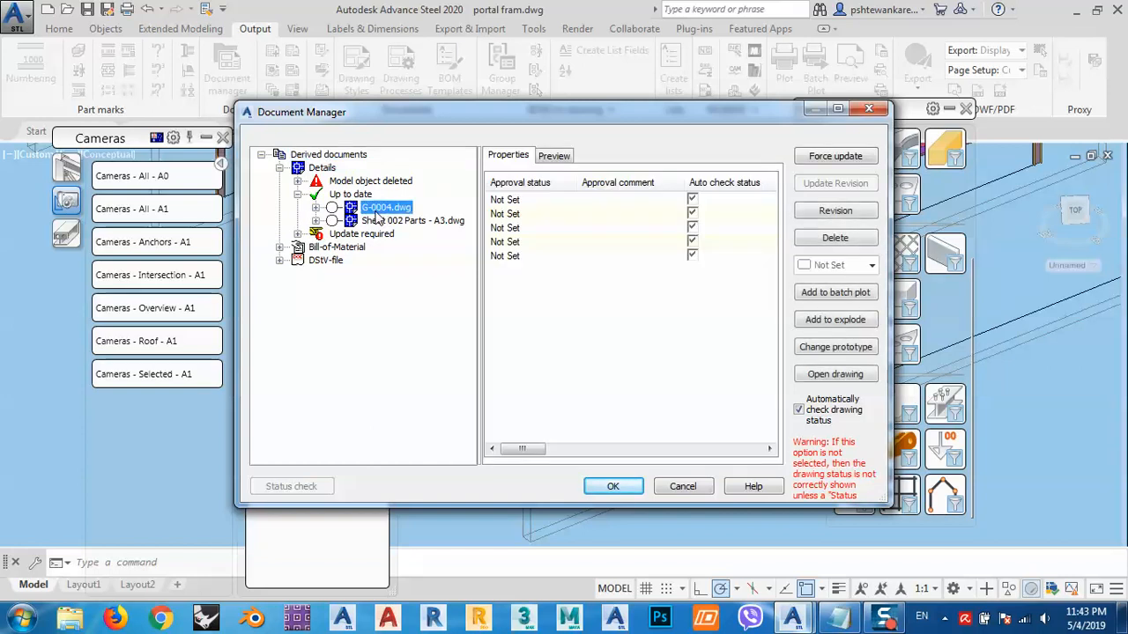
pyautogui.click(556, 157)
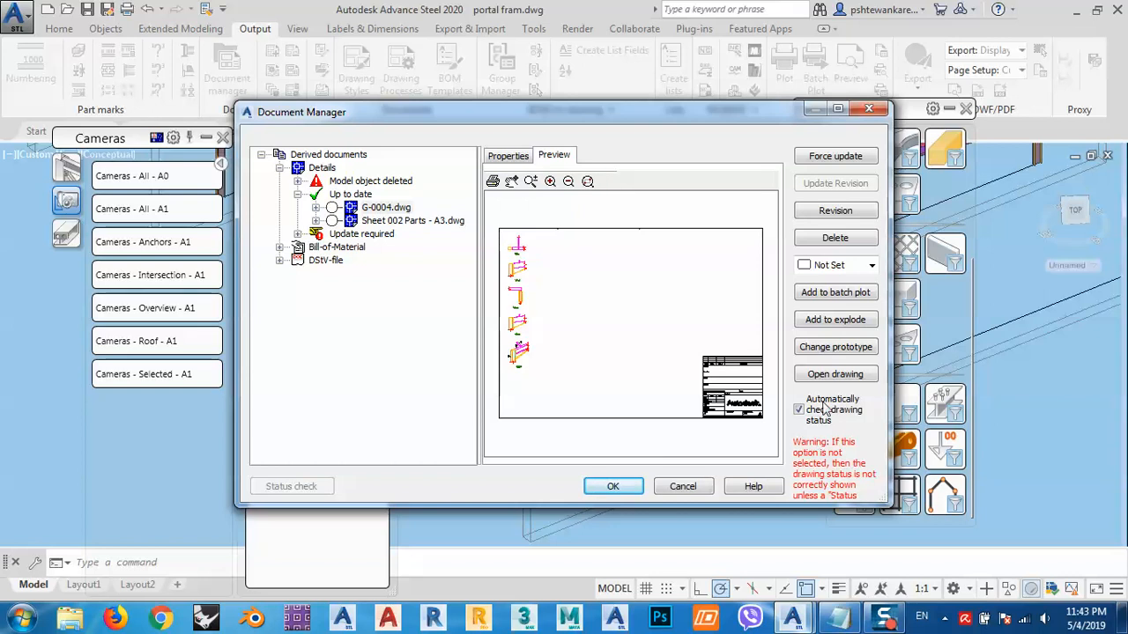
pyautogui.doubleClick(385, 208)
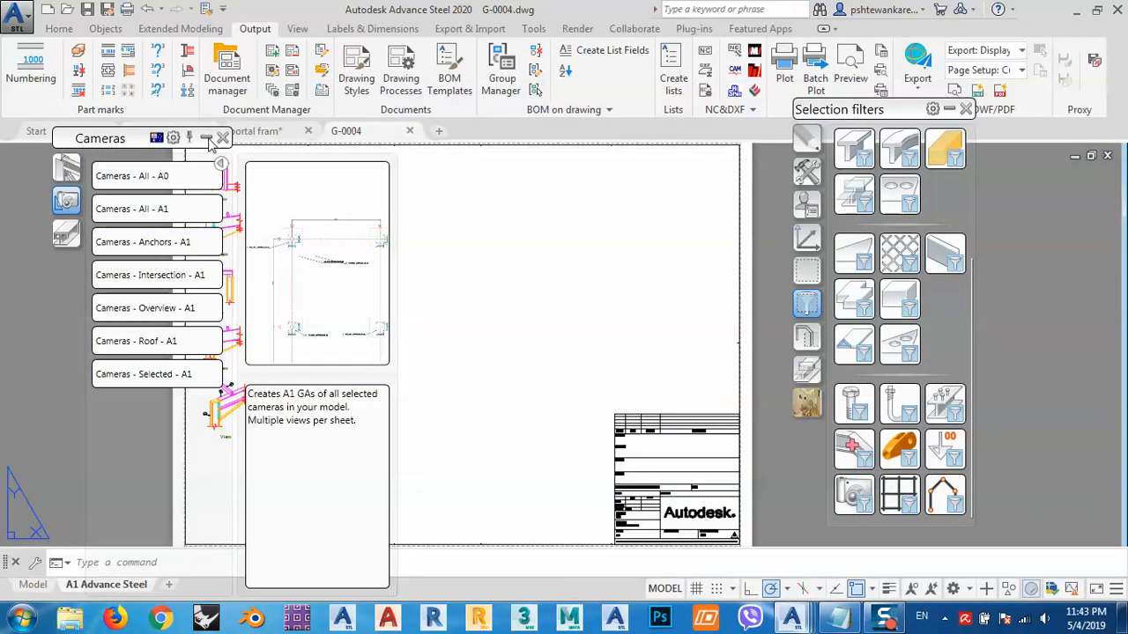
# - Zoom and pan through the generated views on the G-0004 drawing sheet
pyautogui.scroll(6, 456, 297)
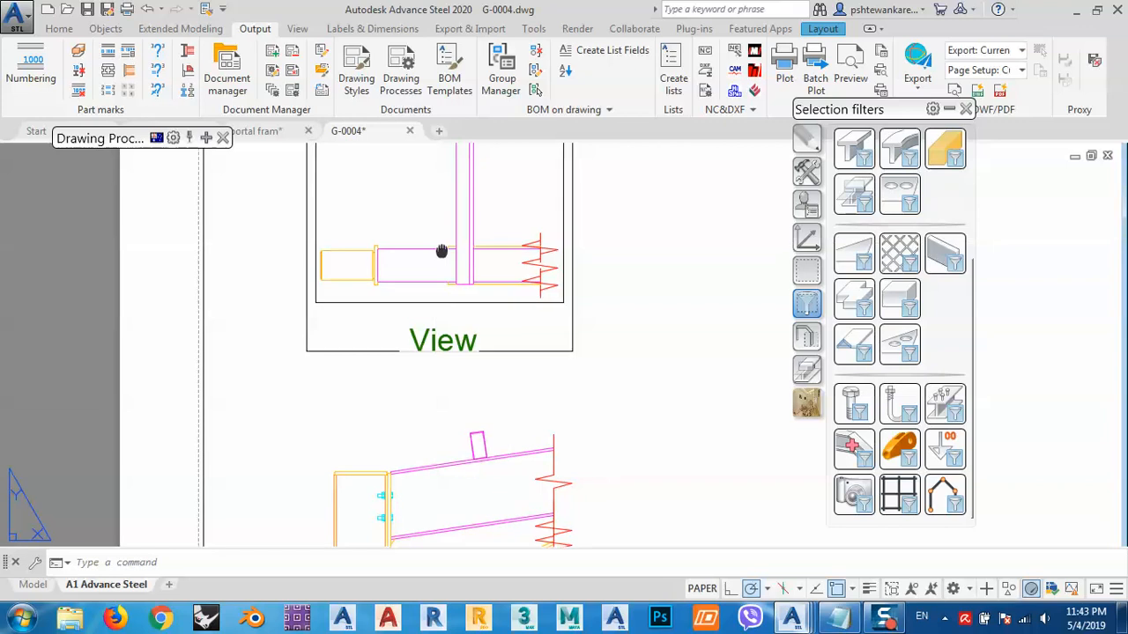
pyautogui.moveTo(441, 251); pyautogui.dragTo(459, 285, button='middle')
pyautogui.scroll(-2, 468, 233)
pyautogui.scroll(2, 459, 283)
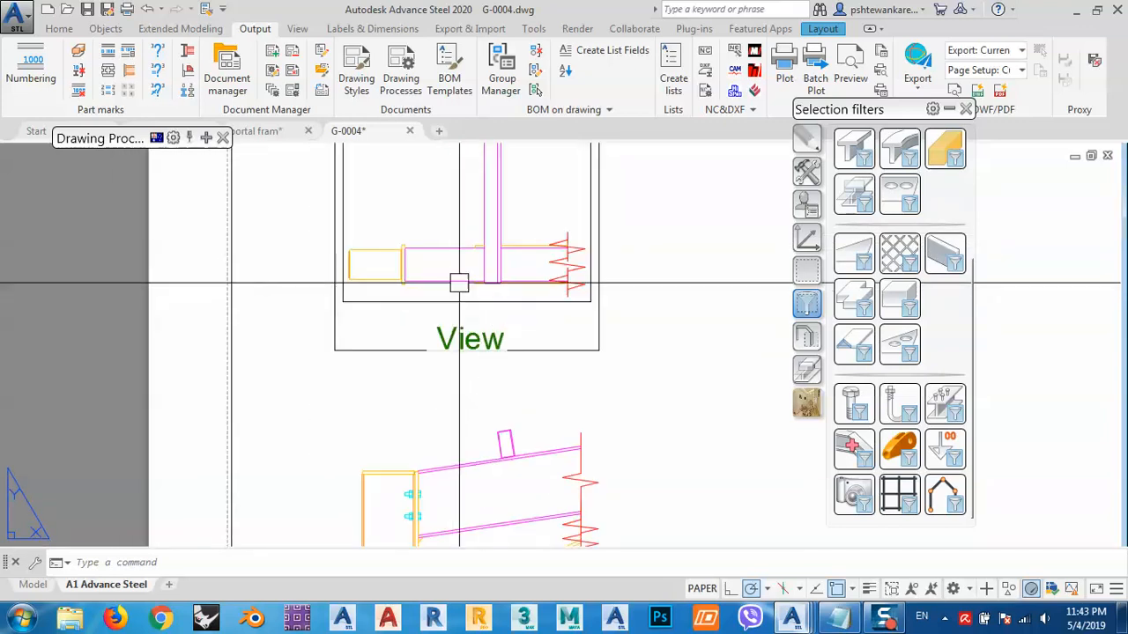
pyautogui.scroll(-6, 459, 280)
pyautogui.scroll(4, 468, 335)
pyautogui.moveTo(450, 341); pyautogui.dragTo(425, 220, button='middle')
pyautogui.scroll(2, 426, 221)
pyautogui.moveTo(492, 416); pyautogui.dragTo(455, 239, button='middle')
pyautogui.moveTo(477, 339); pyautogui.dragTo(473, 274, button='middle')
pyautogui.scroll(-4, 474, 239)
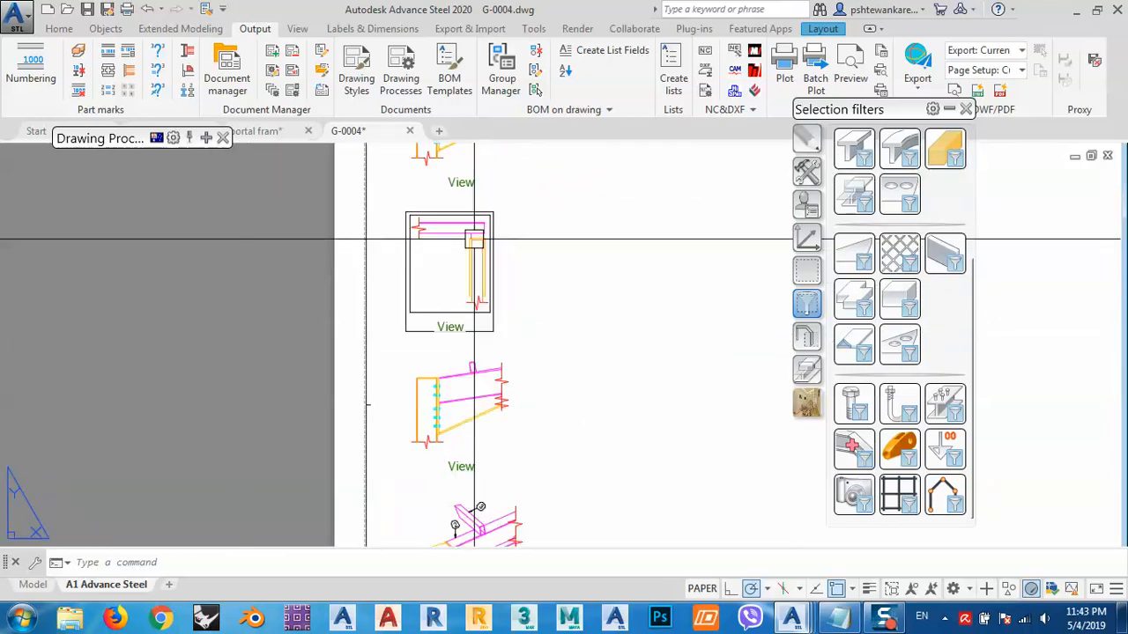
pyautogui.scroll(-2, 474, 239)
pyautogui.scroll(6, 467, 360)
pyautogui.scroll(2, 415, 356)
pyautogui.scroll(-4, 415, 355)
pyautogui.moveTo(414, 390); pyautogui.dragTo(428, 276, button='middle')
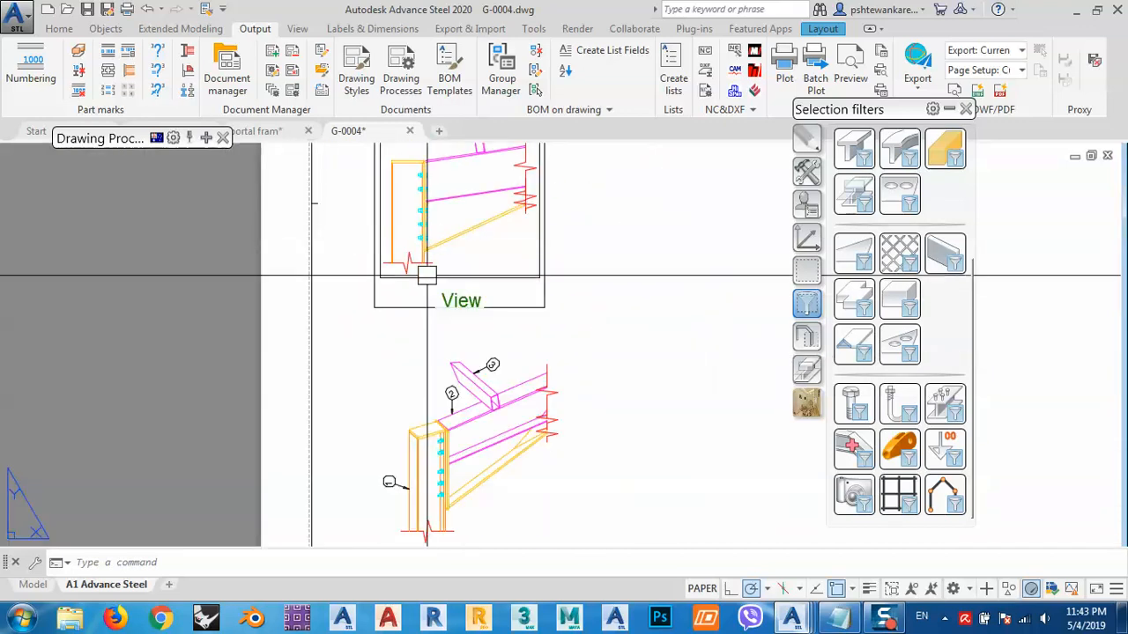
pyautogui.scroll(-2, 427, 276)
pyautogui.scroll(4, 471, 396)
pyautogui.moveTo(470, 400); pyautogui.dragTo(516, 270, button='middle')
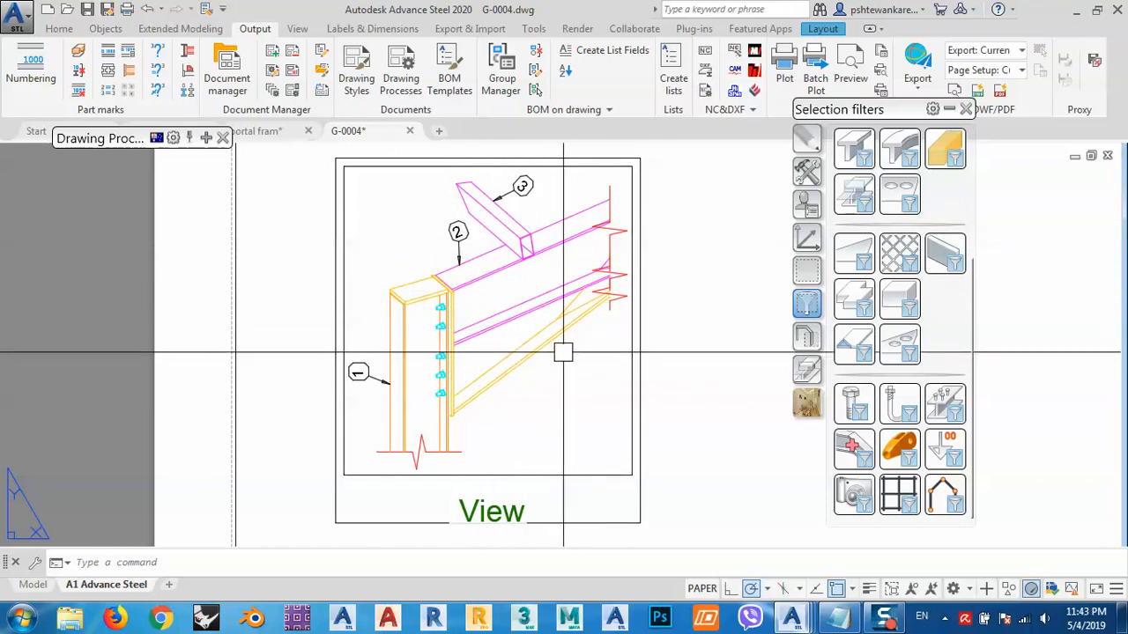
pyautogui.scroll(-5, 502, 370)
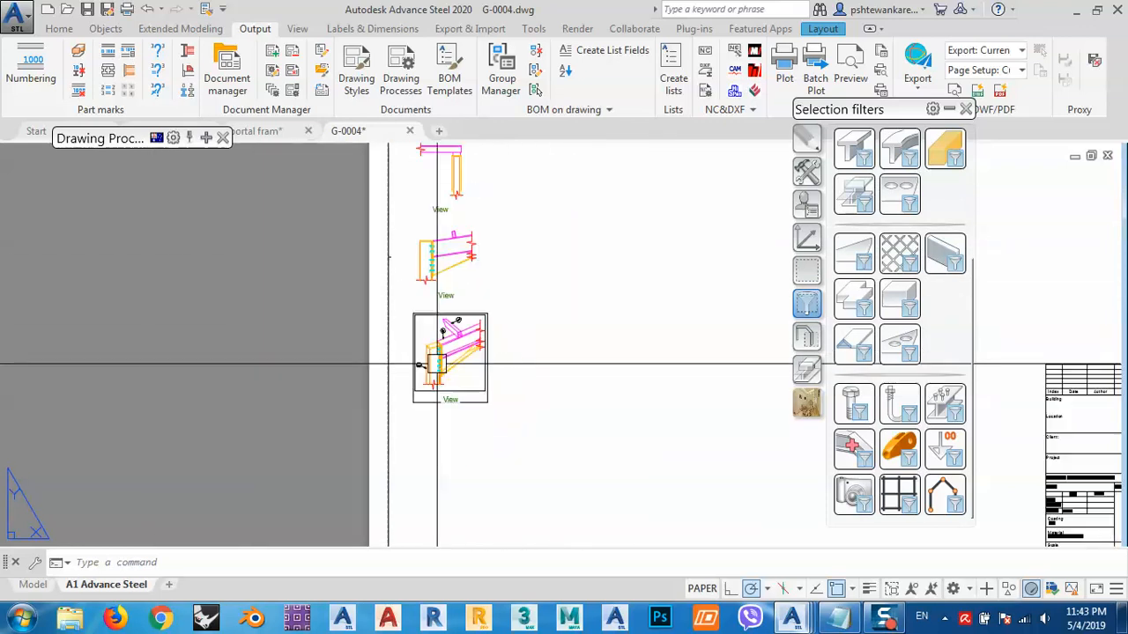
# - Switch to the Notepad macro file, change both UCS rotation angles in the last line to -45, and save it
pyautogui.click(842, 619)
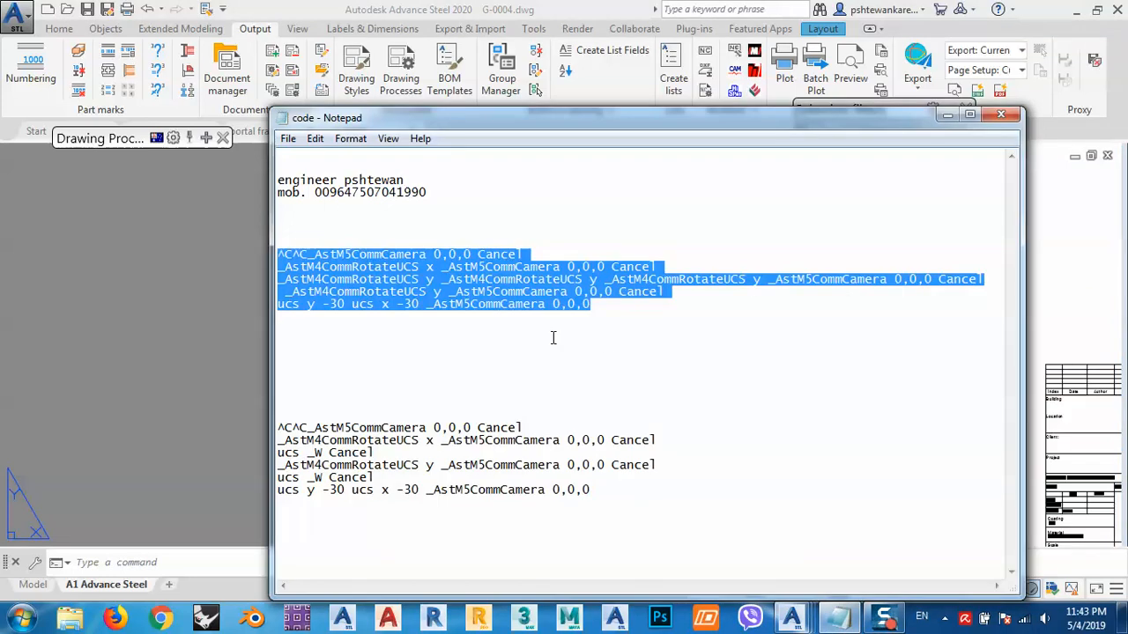
pyautogui.click(553, 339)
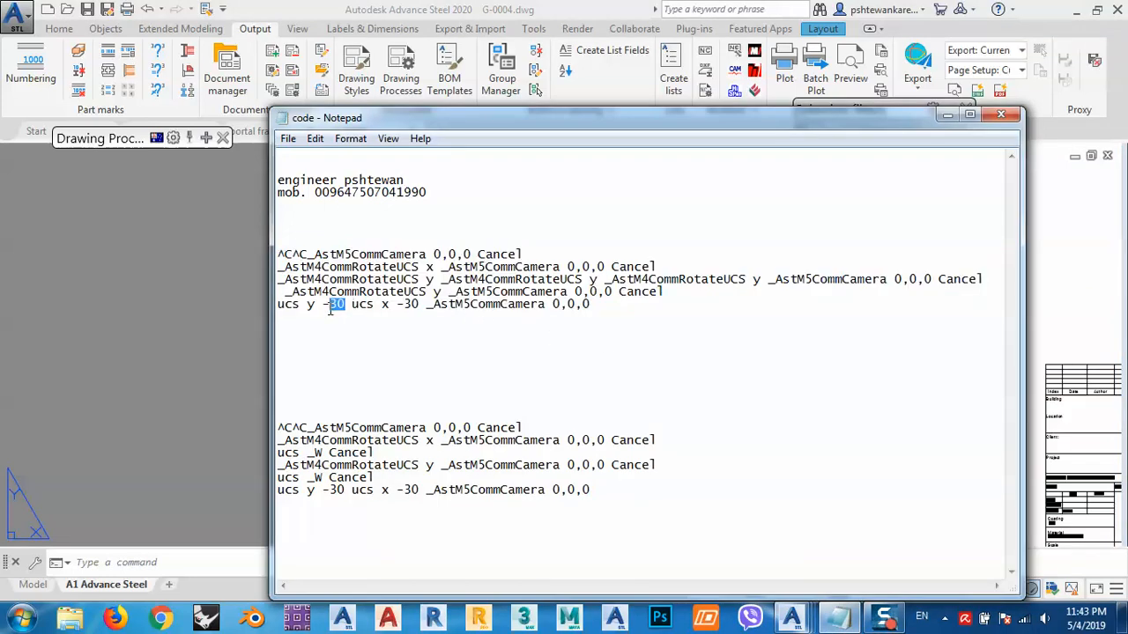
pyautogui.write('45')
pyautogui.click(284, 141)
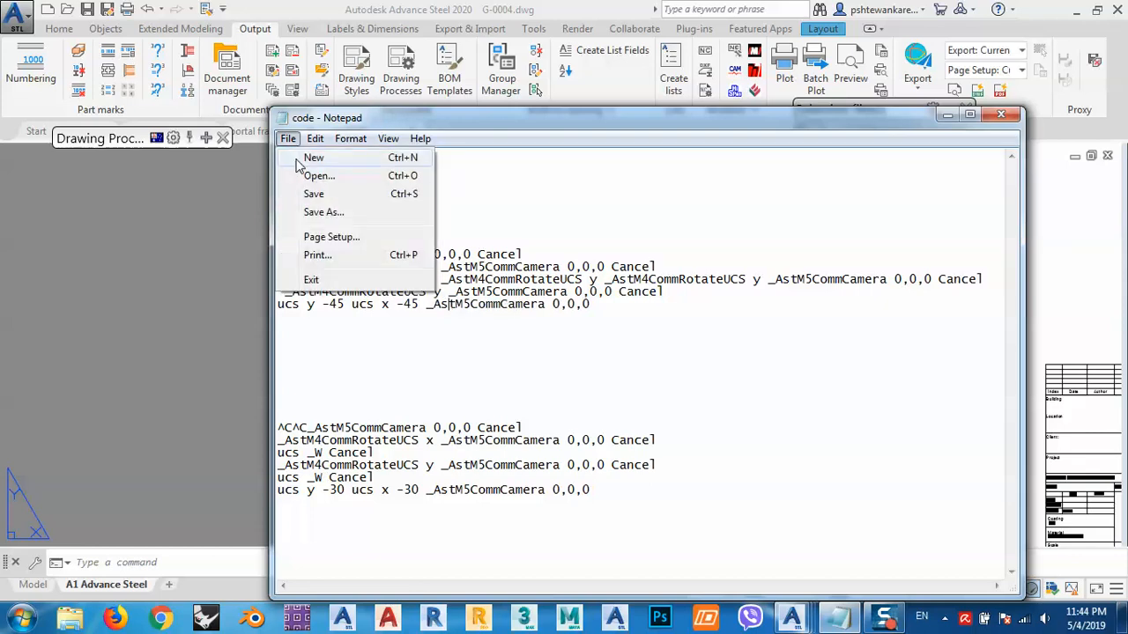
pyautogui.click(314, 196)
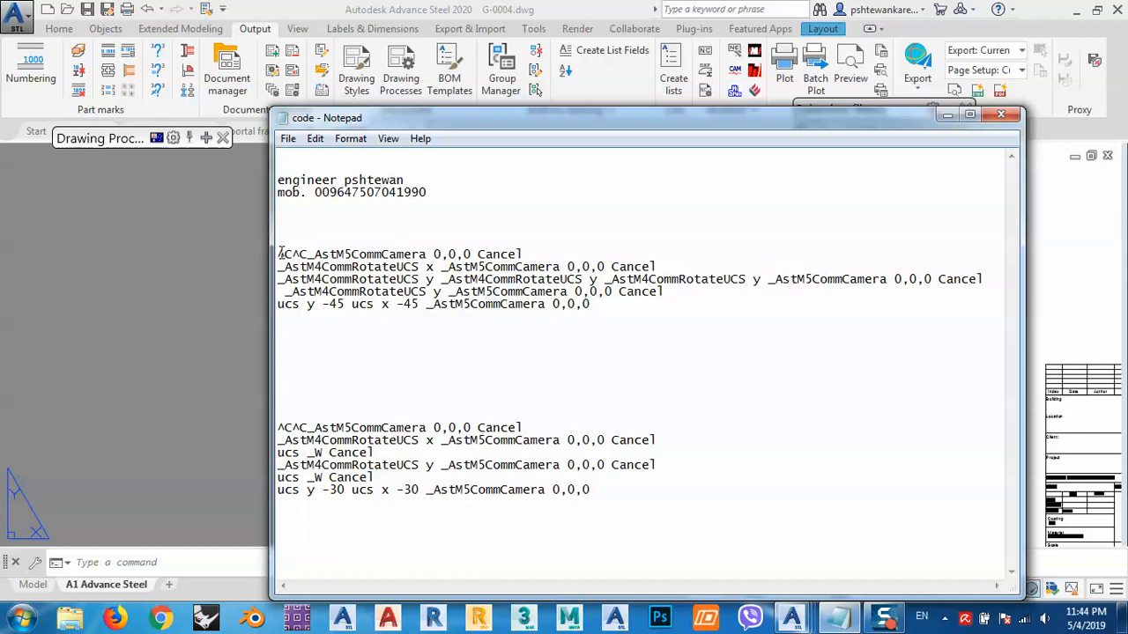
# - Copy the five-line camera macro and return to Advance Steel
pyautogui.moveTo(280, 254); pyautogui.dragTo(592, 334)
pyautogui.rightClick(541, 304)
pyautogui.click(598, 355)
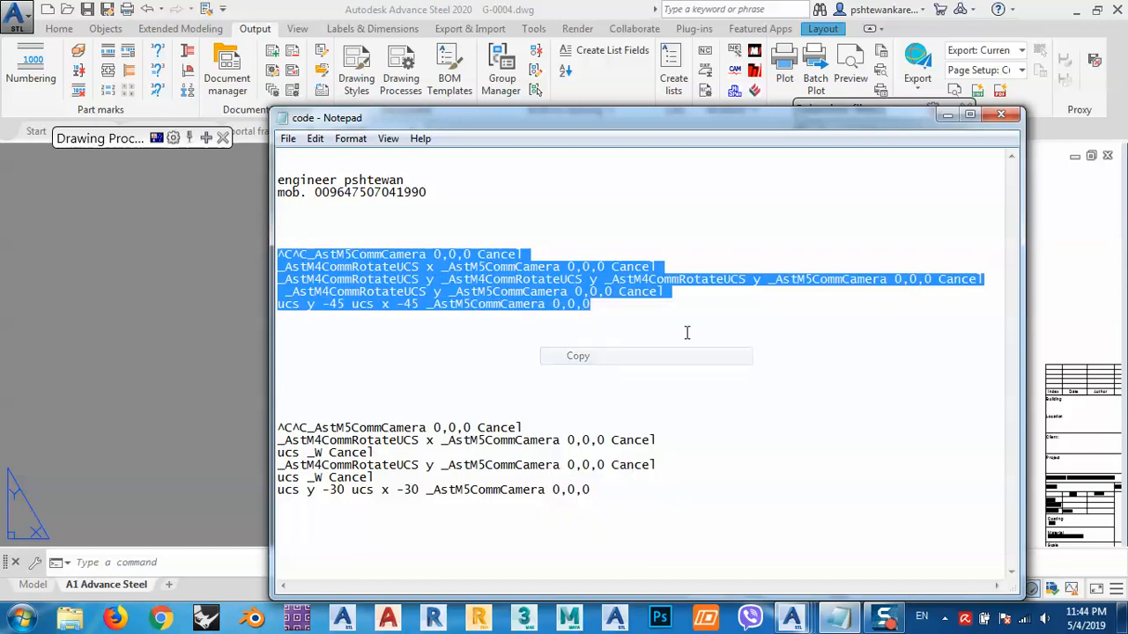
pyautogui.click(1000, 118)
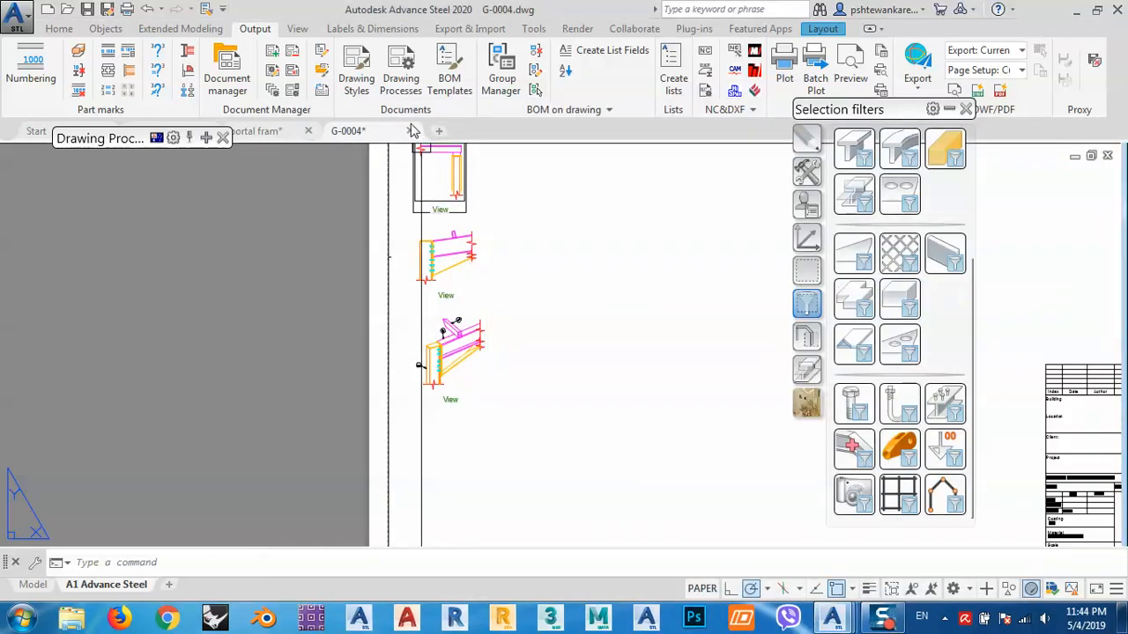
# - Close the G-0004 drawing and return to the portal frame model
pyautogui.click(410, 130)
pyautogui.click(564, 353)
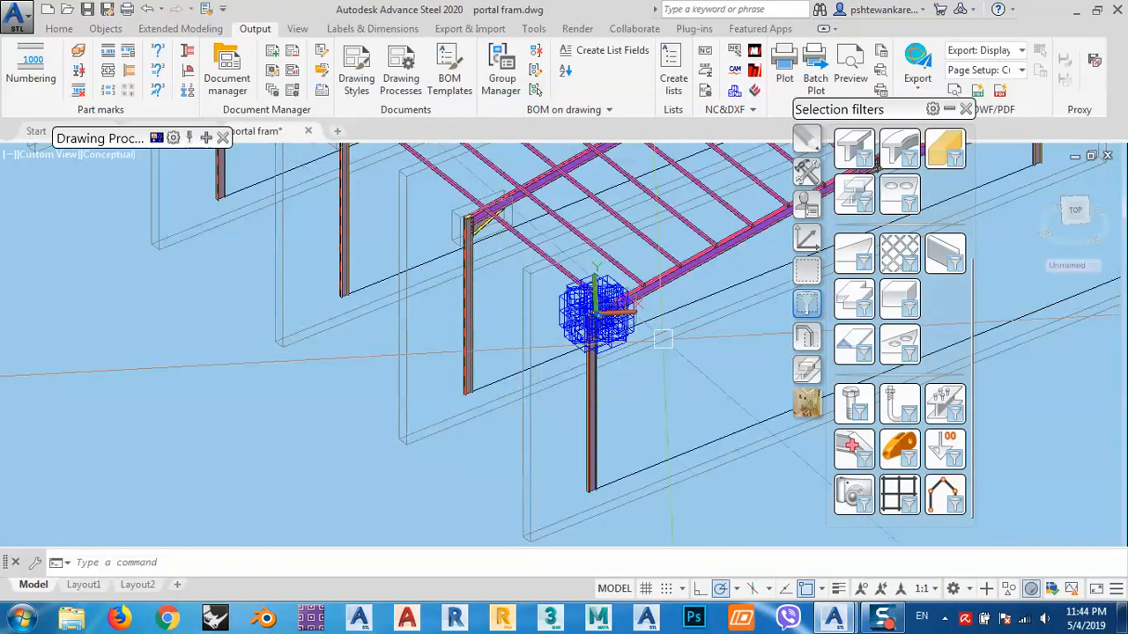
pyautogui.moveTo(663, 339); pyautogui.dragTo(516, 355, button='middle')
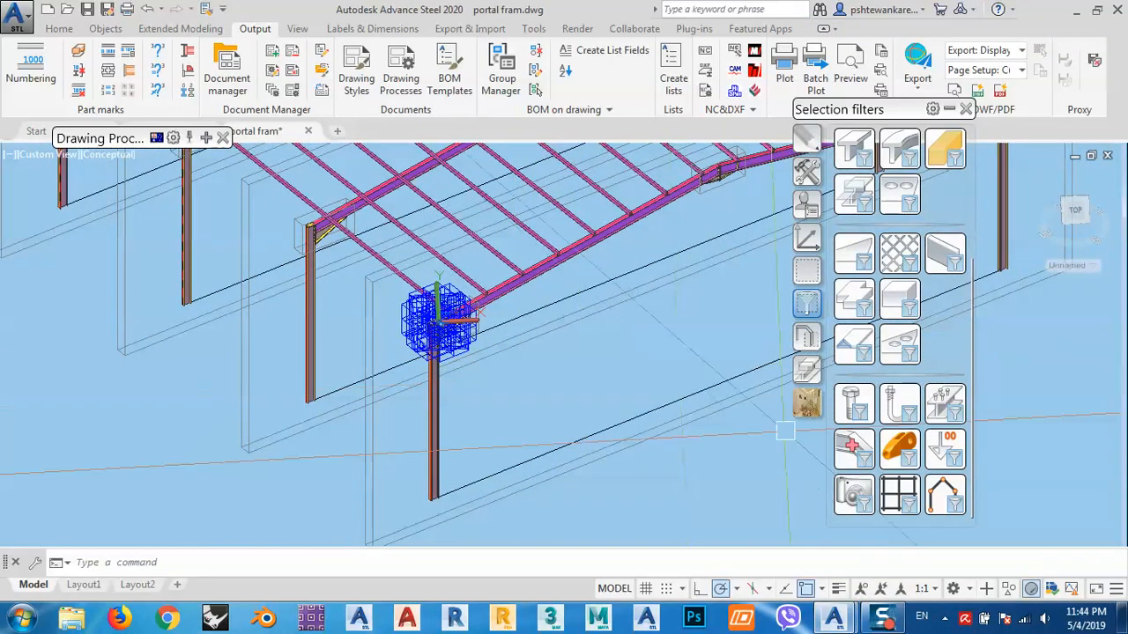
# - Add a new item named "4 cams" to the most common used tool palette and paste the macro as its command
pyautogui.click(808, 408)
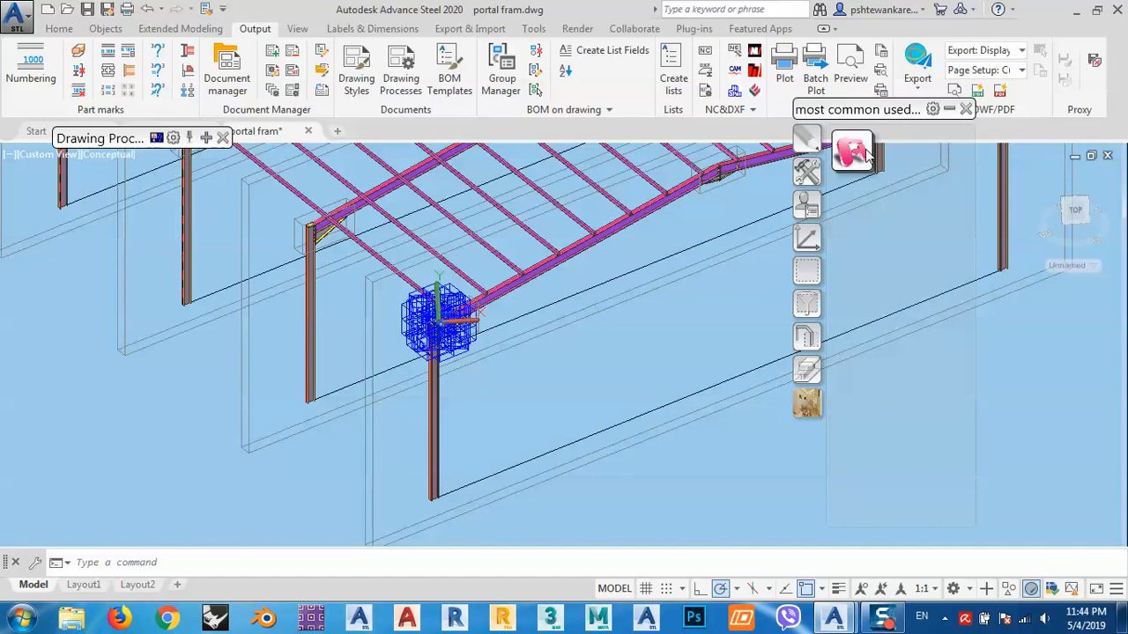
pyautogui.click(933, 110)
pyautogui.click(960, 138)
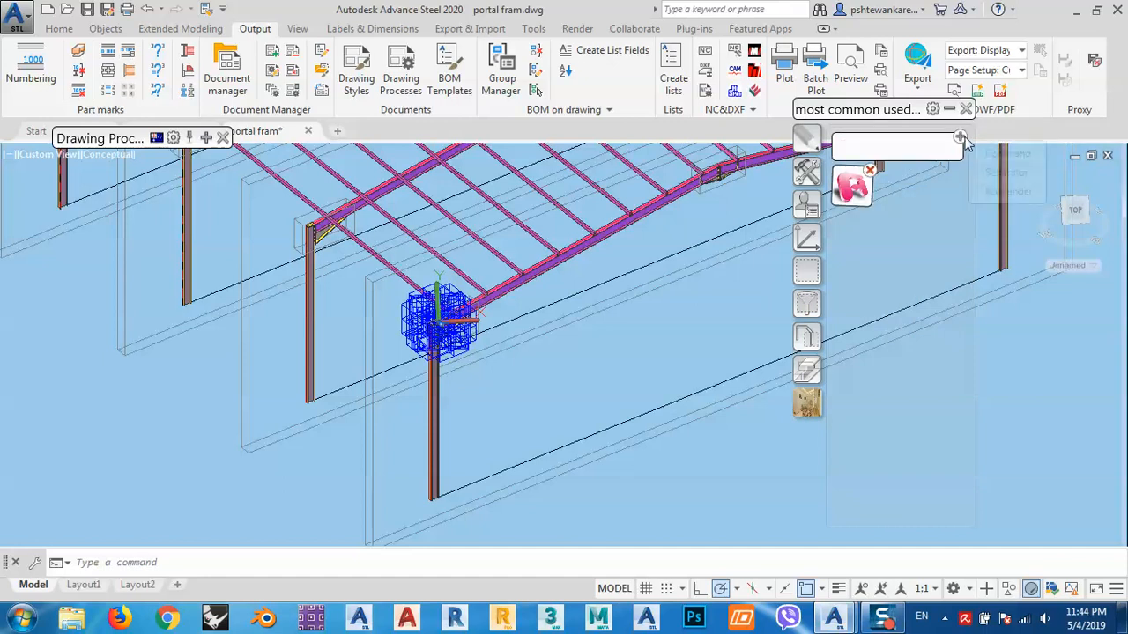
pyautogui.click(1000, 154)
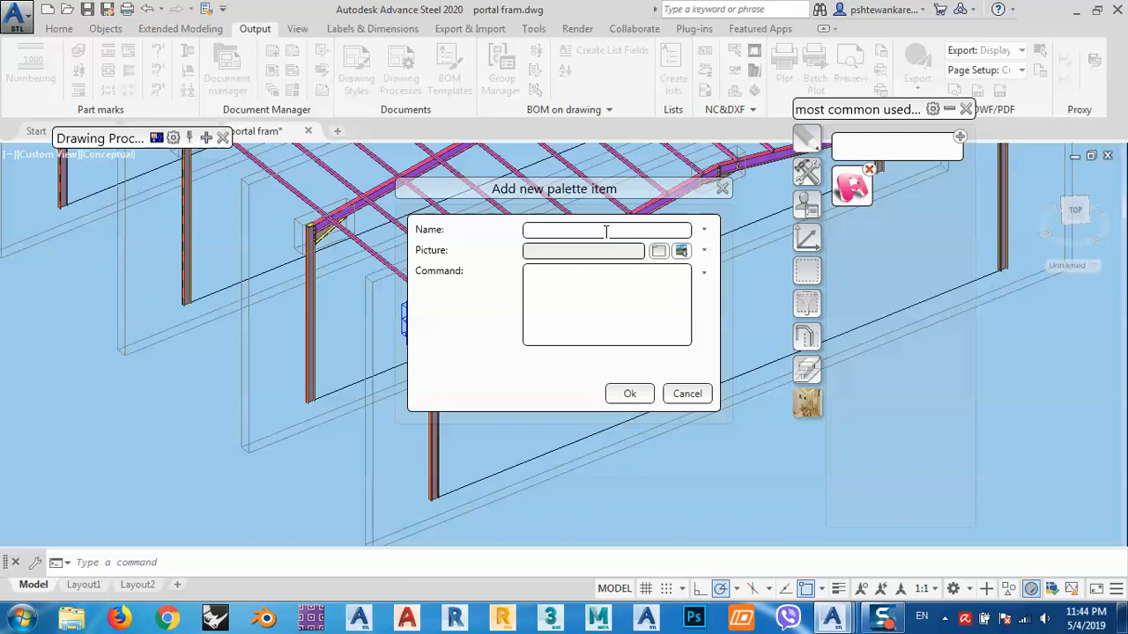
pyautogui.rightClick(580, 302)
pyautogui.click(619, 352)
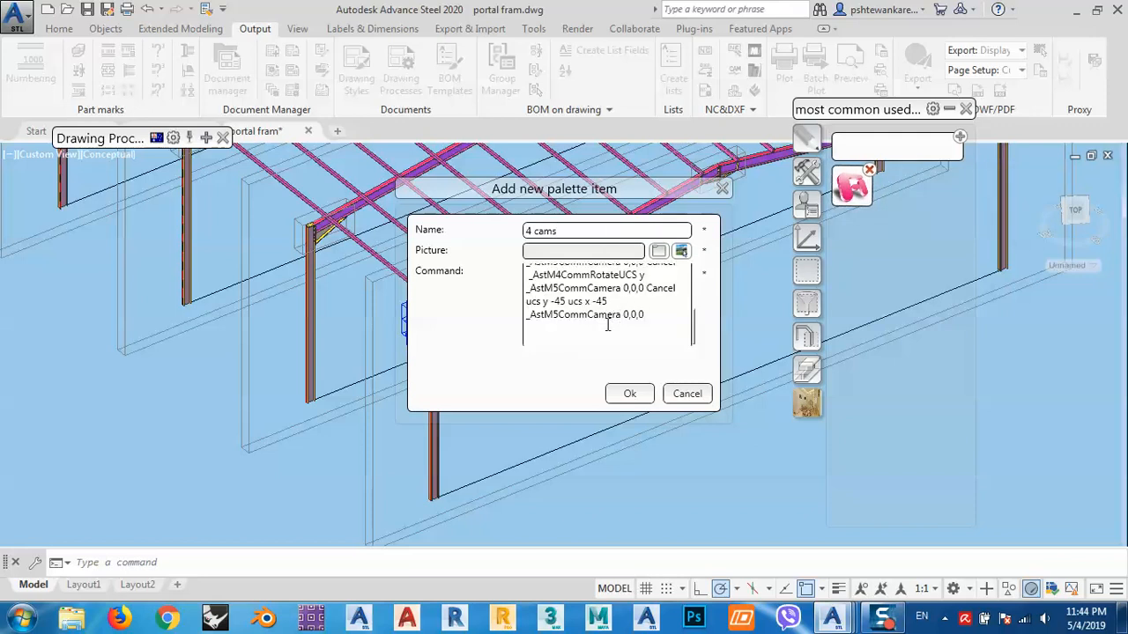
# - Assign Sample8.png as the palette item's picture, confirm the item, and finish editing the palette
pyautogui.click(680, 251)
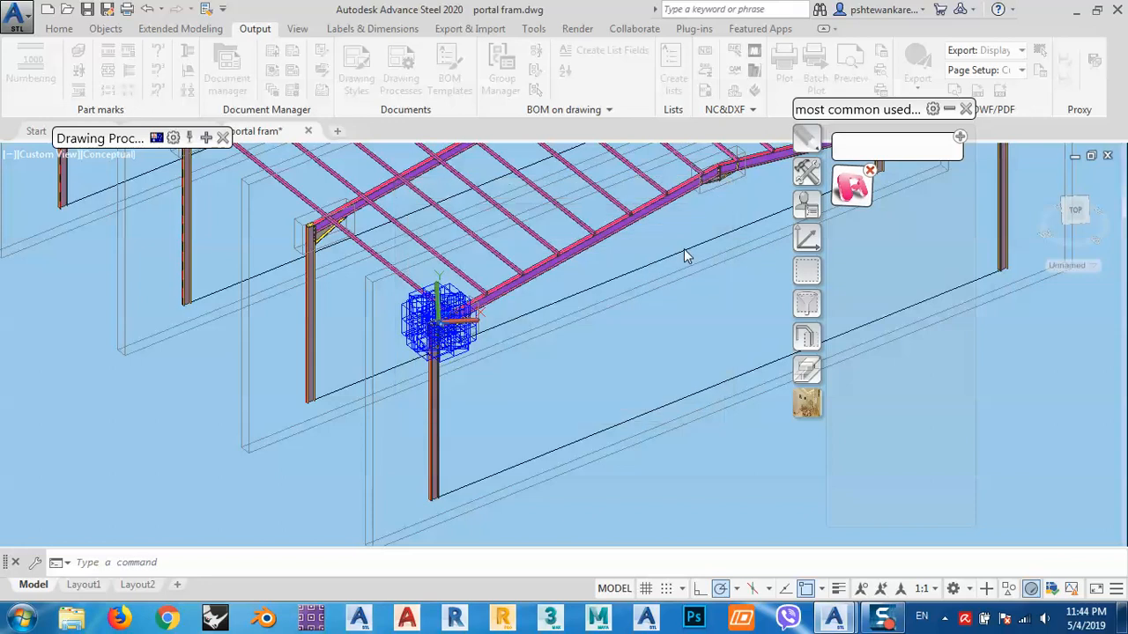
pyautogui.click(552, 345)
pyautogui.click(585, 447)
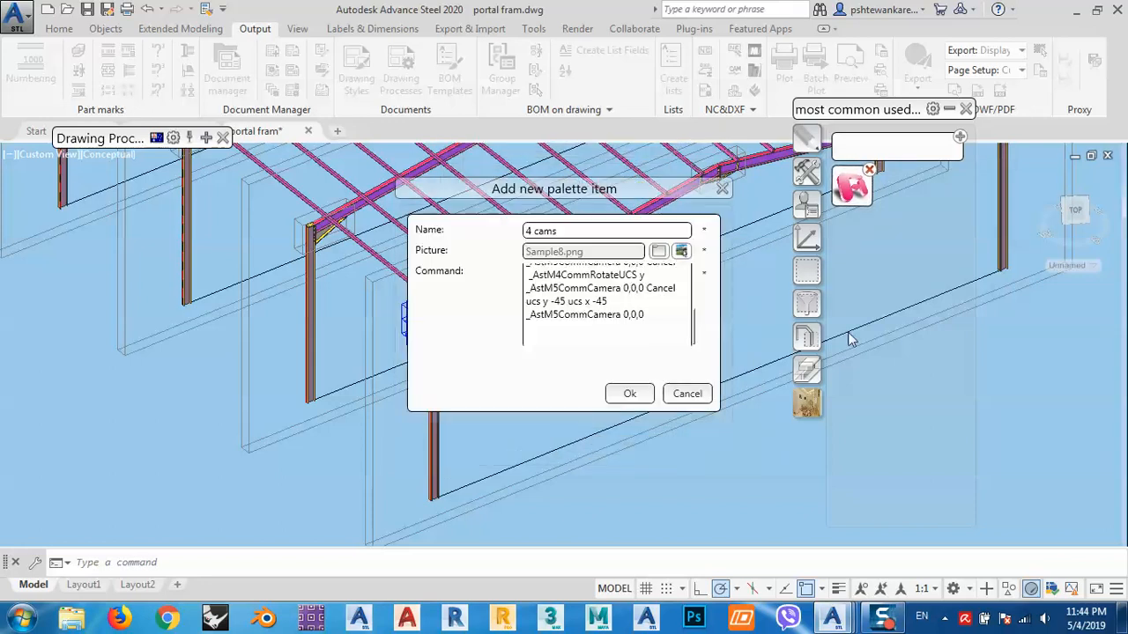
pyautogui.click(629, 394)
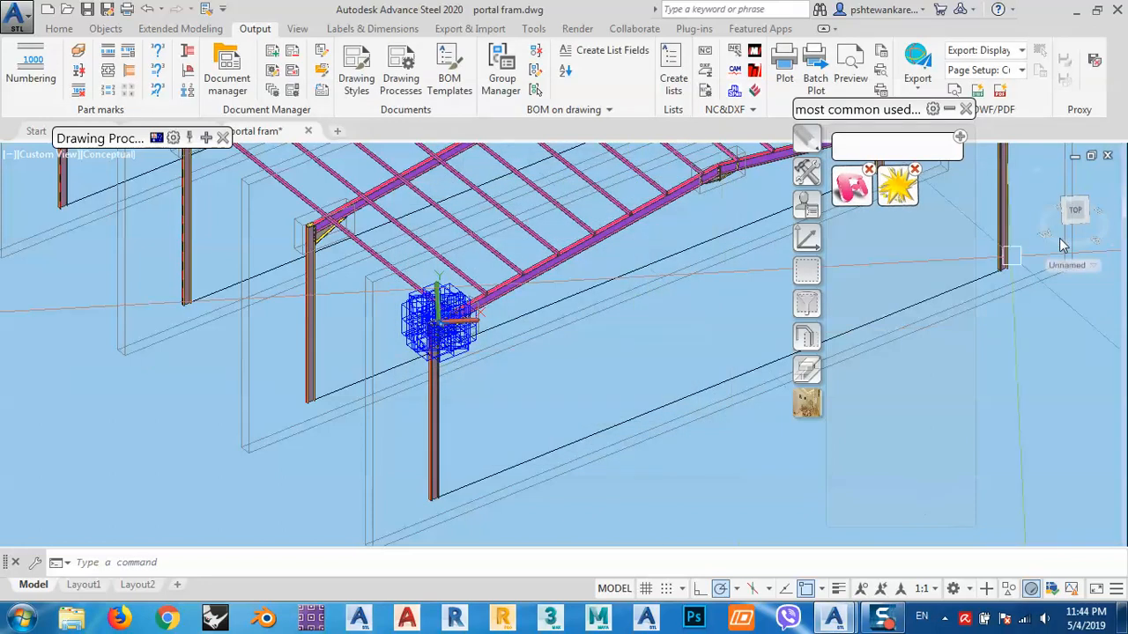
pyautogui.click(867, 112)
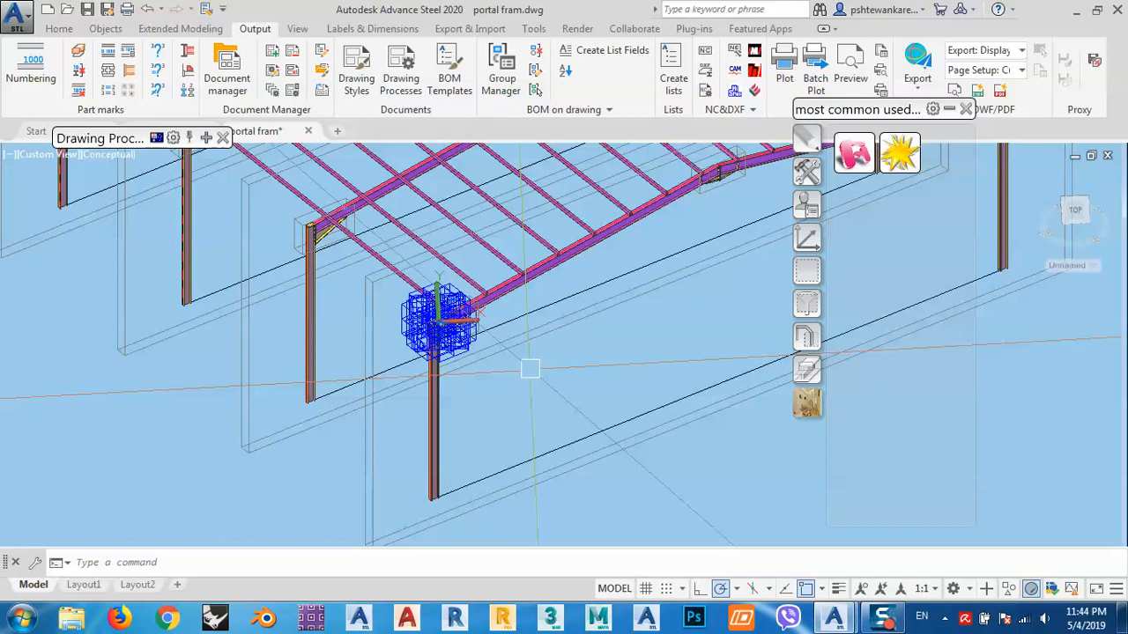
# - Move the UCS origin to the top corner of the column end plate at the portal frame connection
pyautogui.moveTo(531, 370); pyautogui.dragTo(507, 390, button='middle')
pyautogui.click(808, 239)
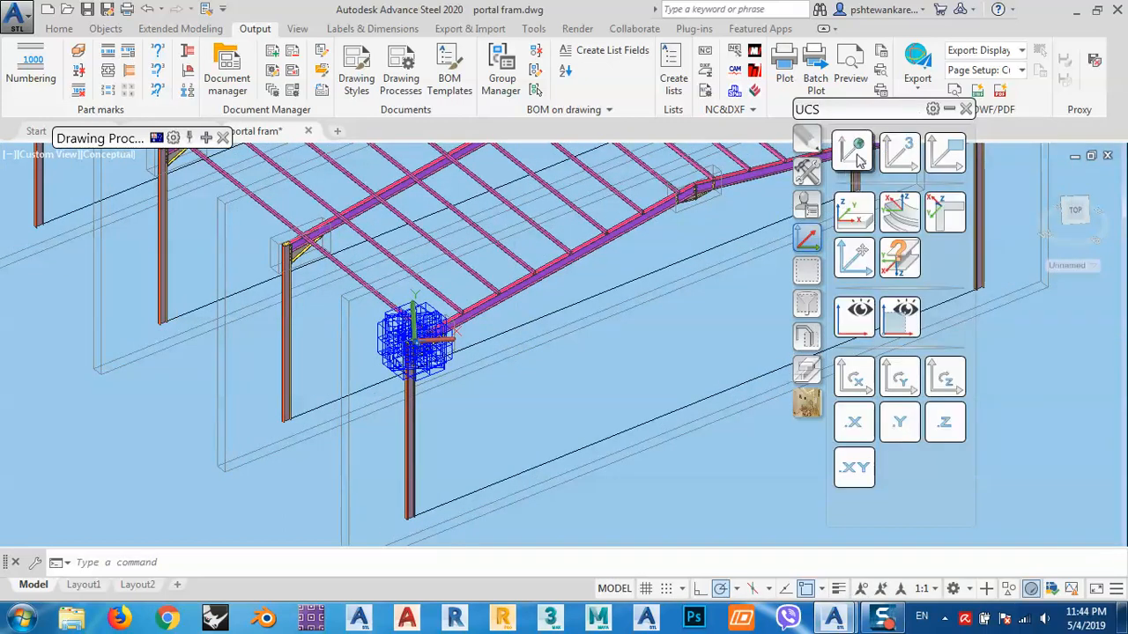
pyautogui.moveTo(364, 299); pyautogui.dragTo(529, 358, button='middle')
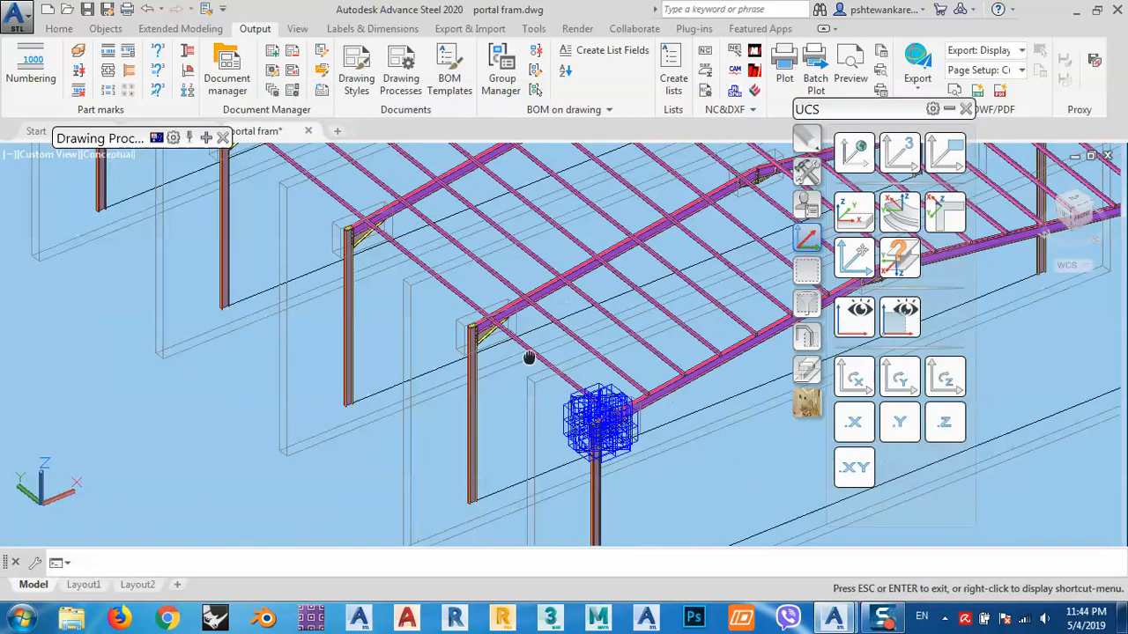
pyautogui.moveTo(389, 279); pyautogui.dragTo(484, 348, button='middle')
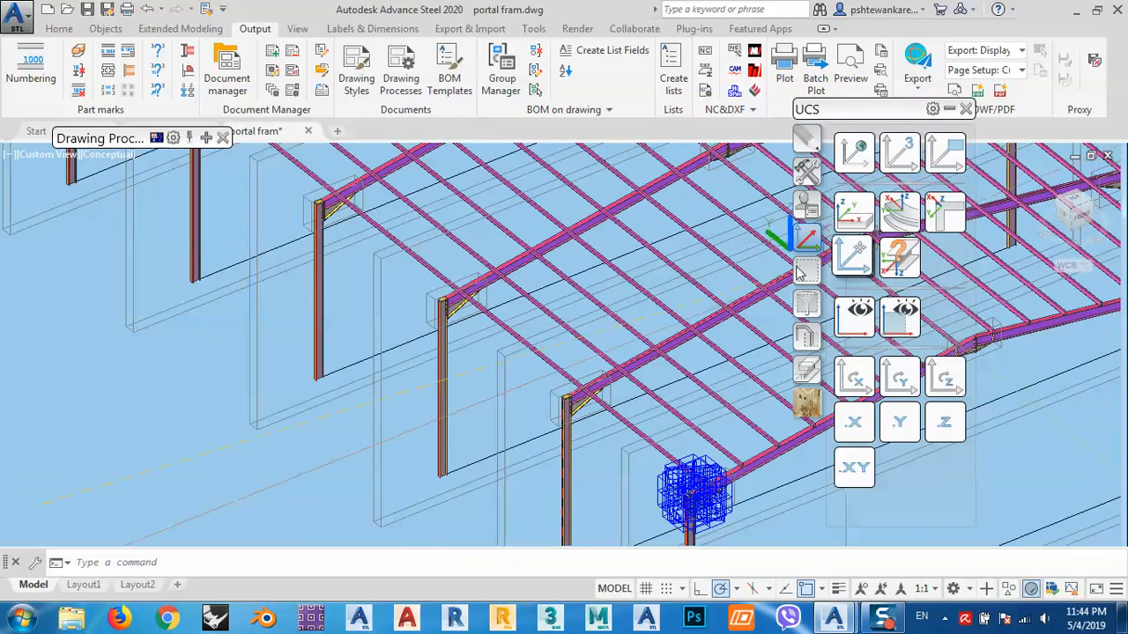
pyautogui.click(860, 222)
pyautogui.scroll(6, 388, 280)
pyautogui.scroll(8, 387, 280)
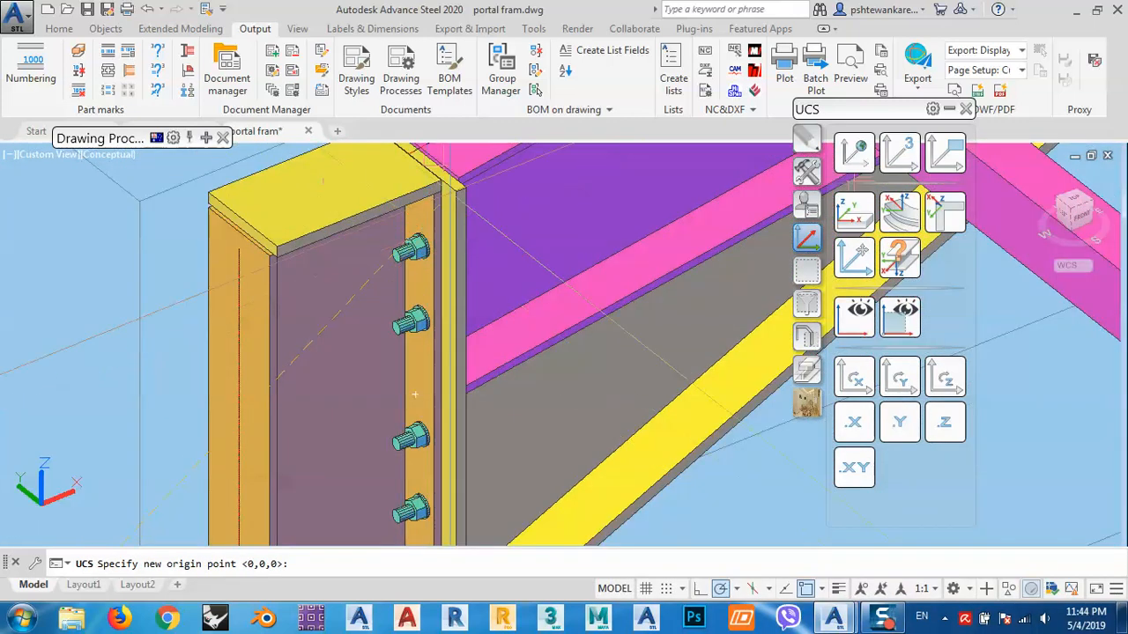
pyautogui.click(421, 296)
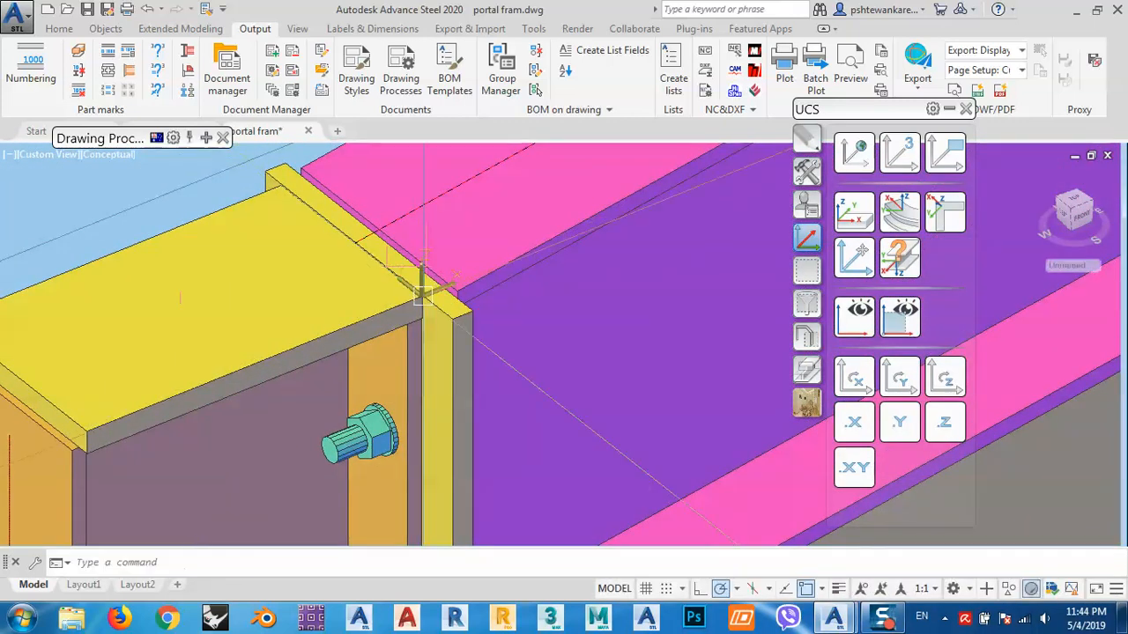
pyautogui.scroll(-5, 498, 319)
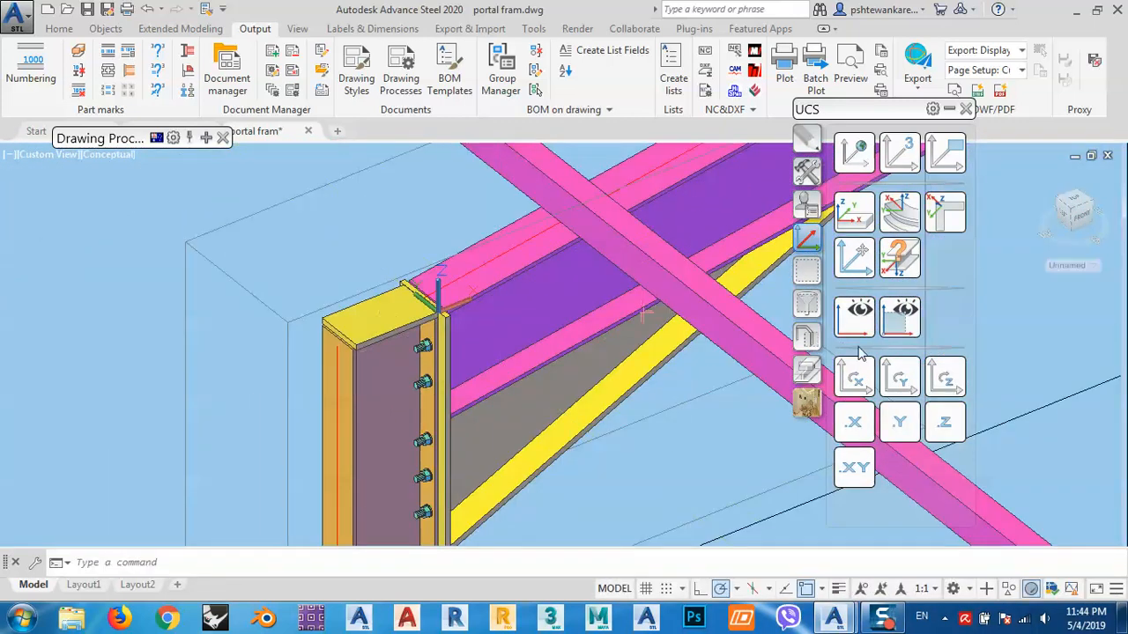
# - Run the new 4 cams palette tool and place the cameras at the UCS origin
pyautogui.click(806, 407)
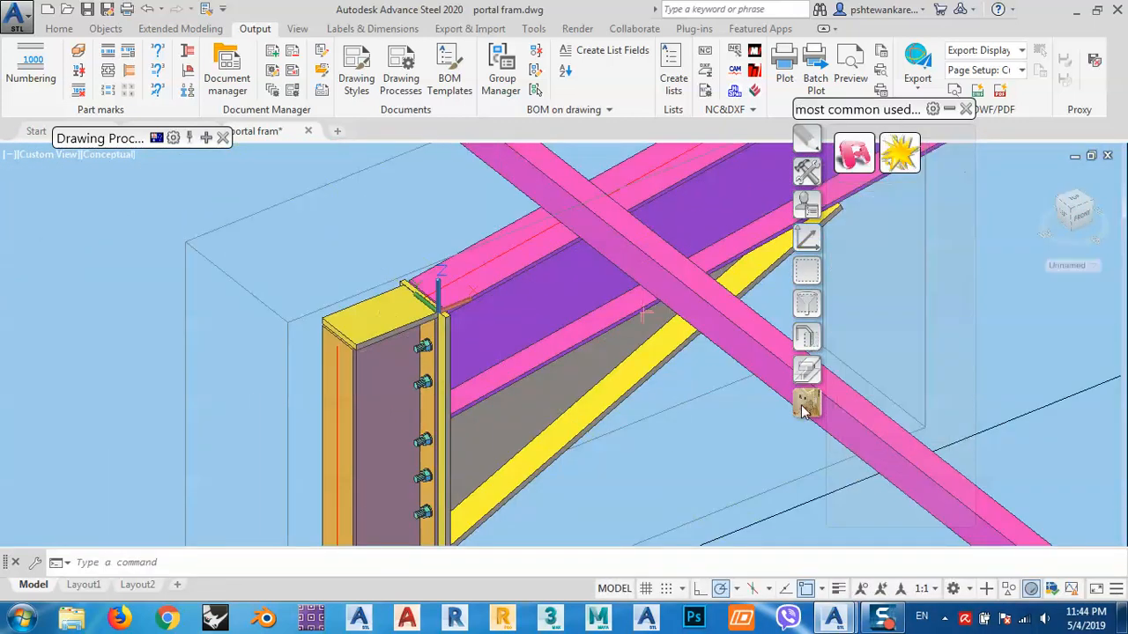
pyautogui.click(892, 162)
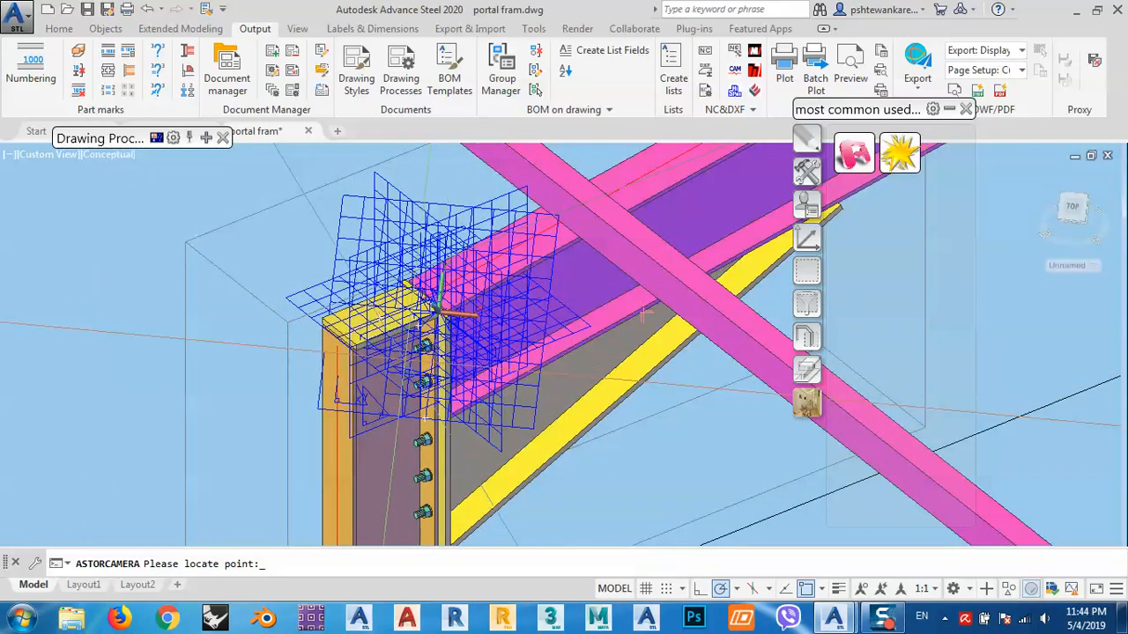
pyautogui.click(438, 310)
pyautogui.scroll(-3, 445, 308)
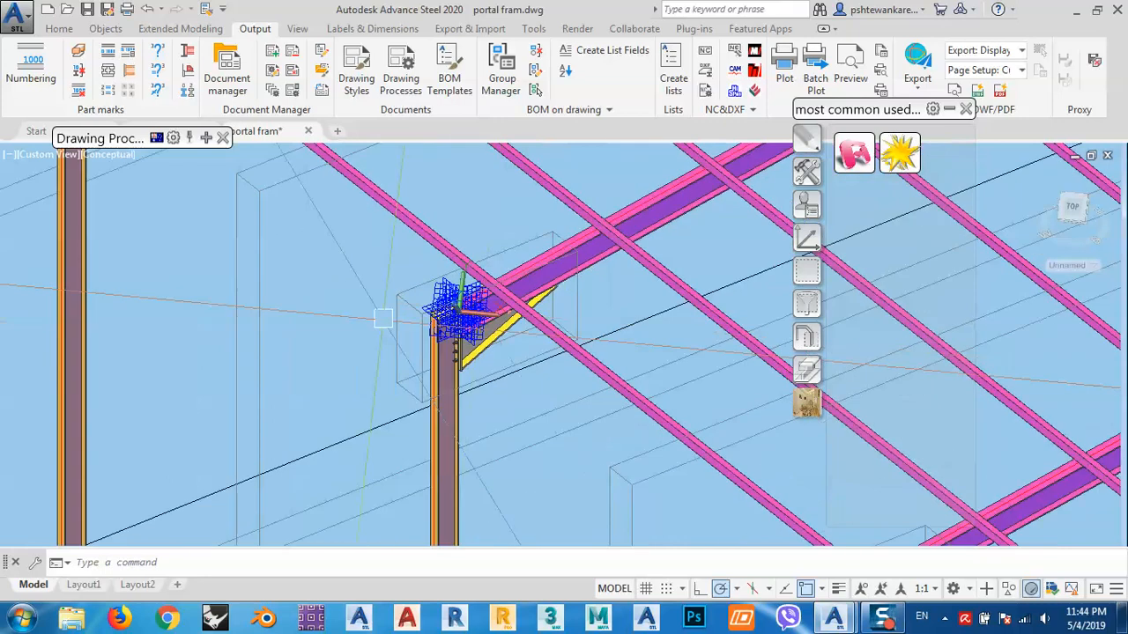
# - Window-select the connection area and apply the camera selection filter to keep only the cameras
pyautogui.click(381, 251)
pyautogui.click(556, 384)
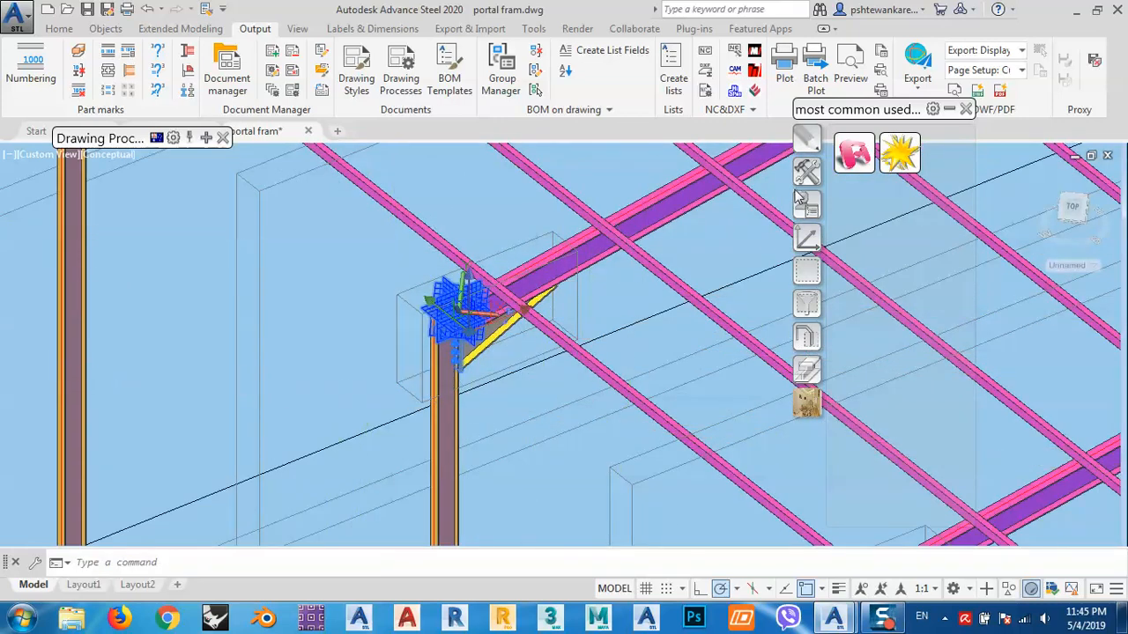
pyautogui.click(807, 304)
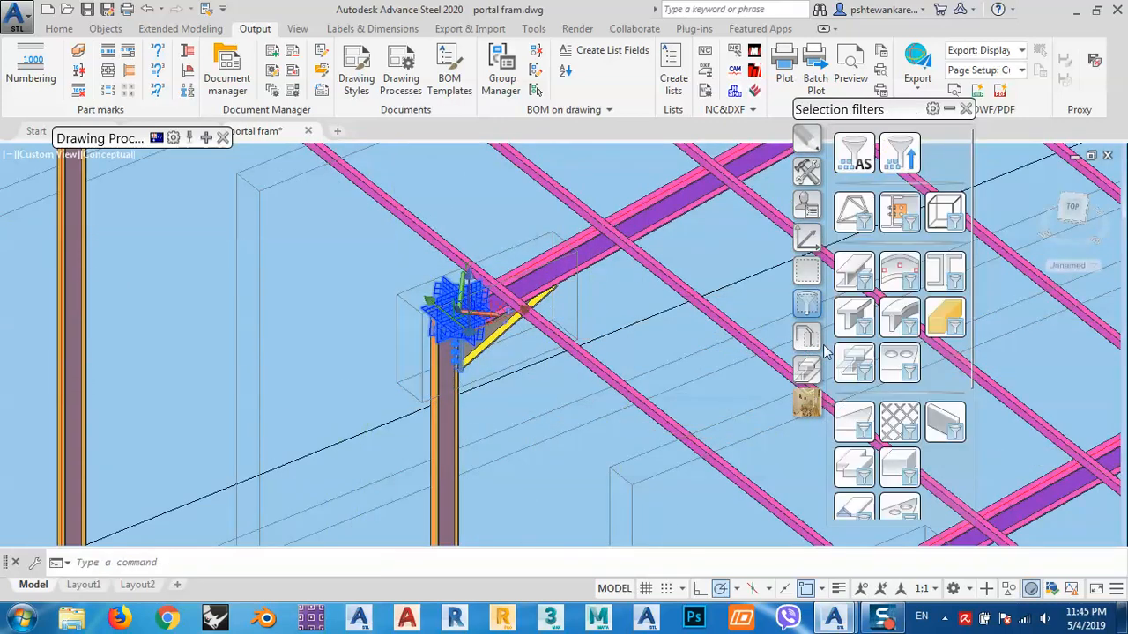
pyautogui.click(857, 495)
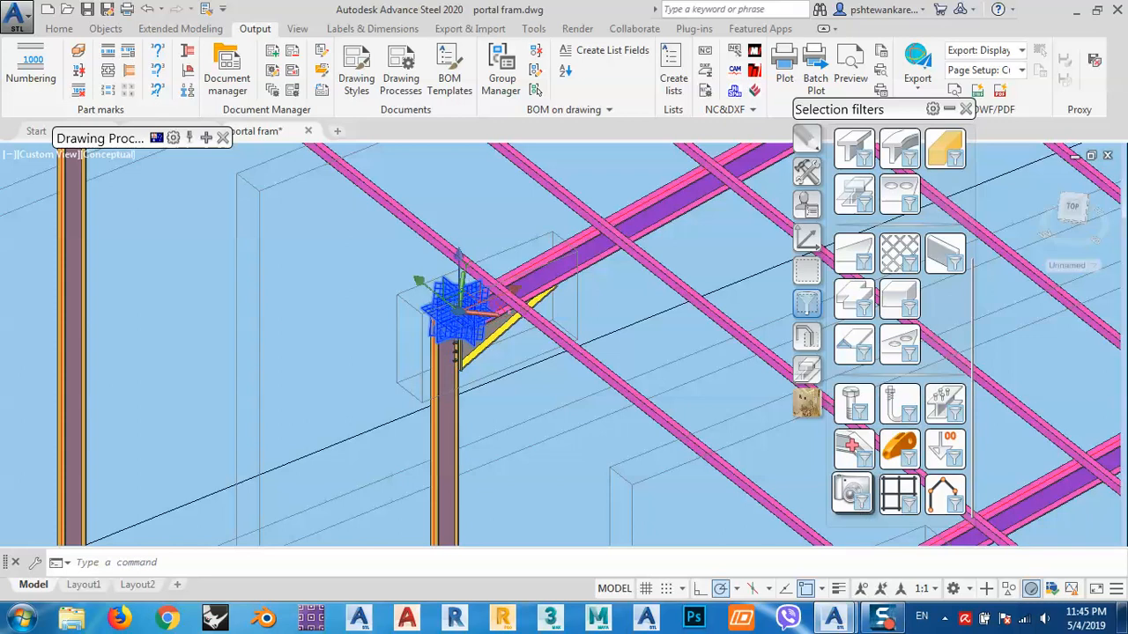
# - Run the Cameras - Selected - A1 drawing process on the selected cameras
pyautogui.click(206, 138)
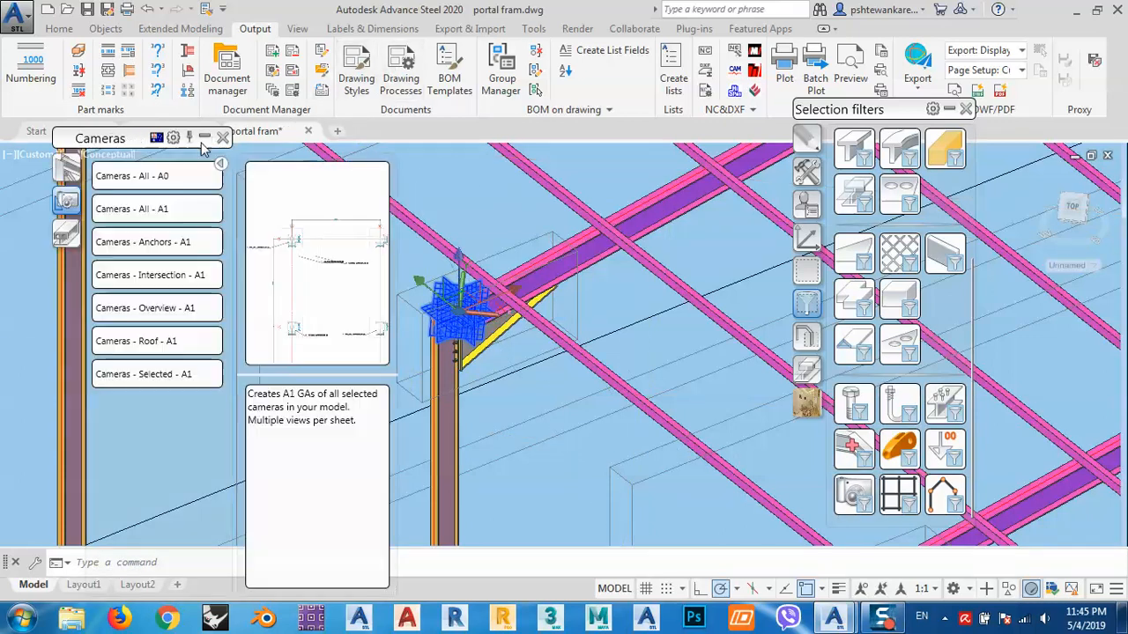
pyautogui.click(141, 372)
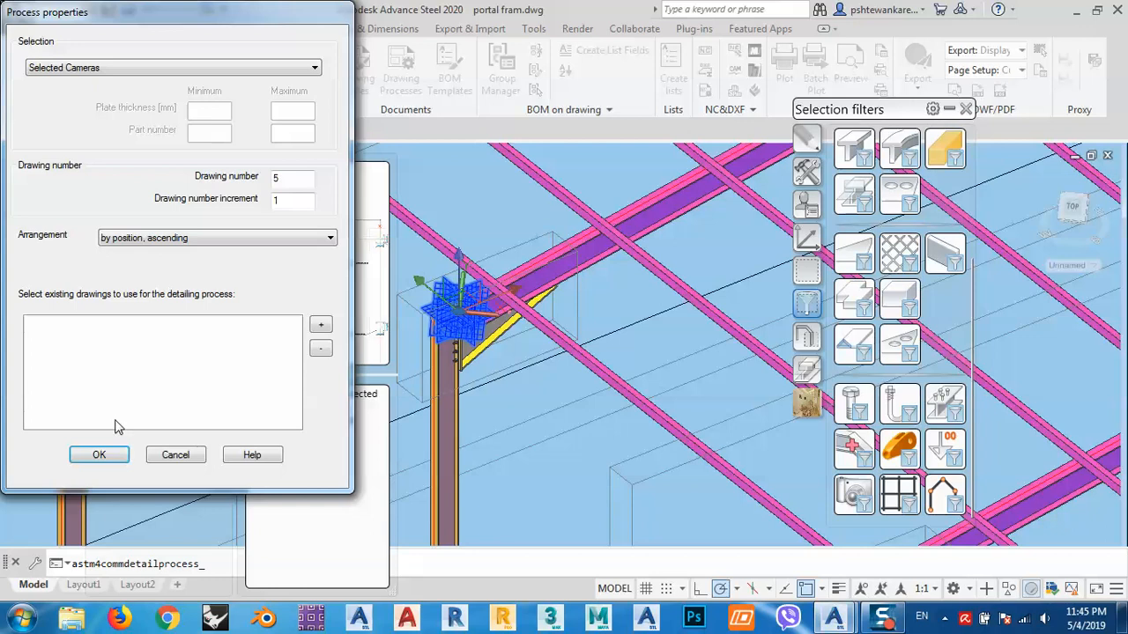
pyautogui.click(101, 455)
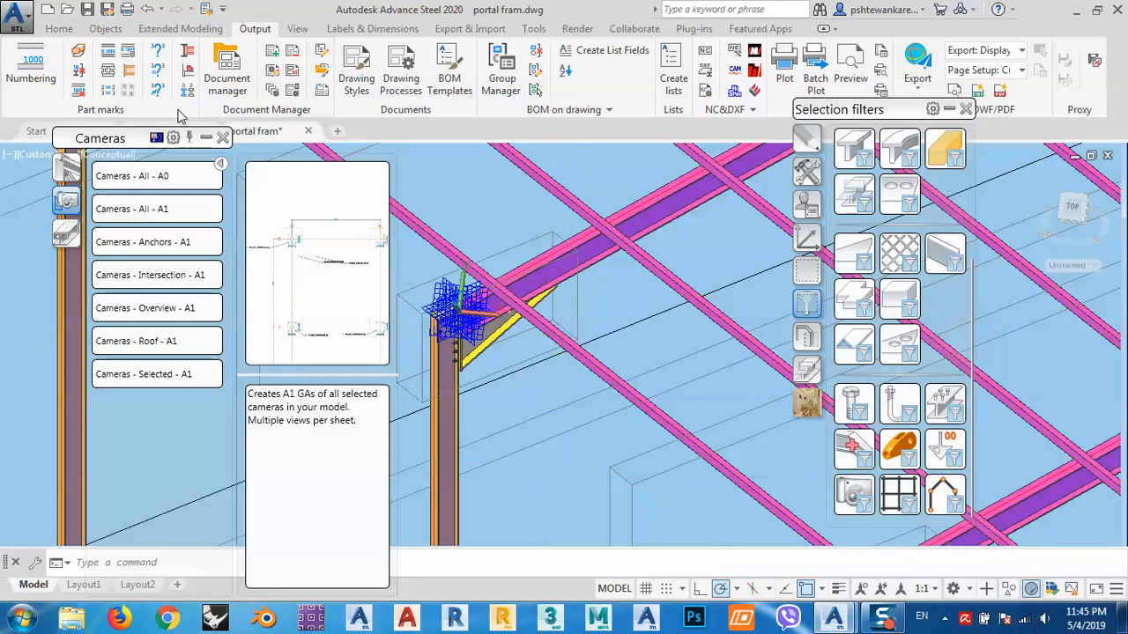
# - Open the Document Manager, expand the up-to-date details, and preview the G-0005.dwg drawing
pyautogui.click(206, 139)
pyautogui.moveTo(433, 328); pyautogui.dragTo(492, 360, button='middle')
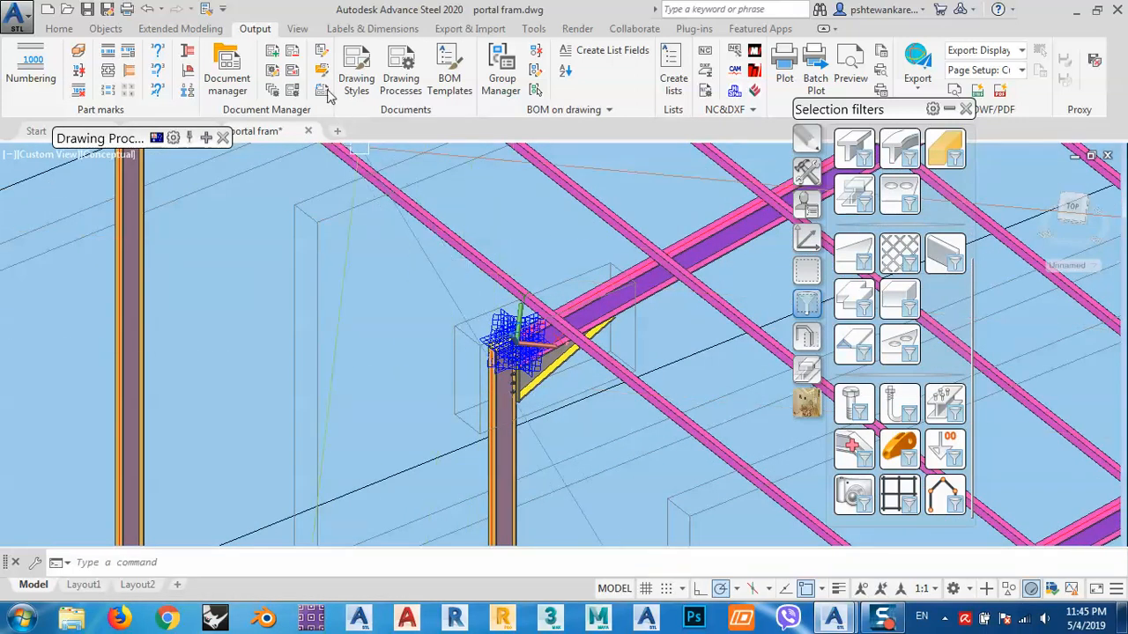
pyautogui.click(226, 75)
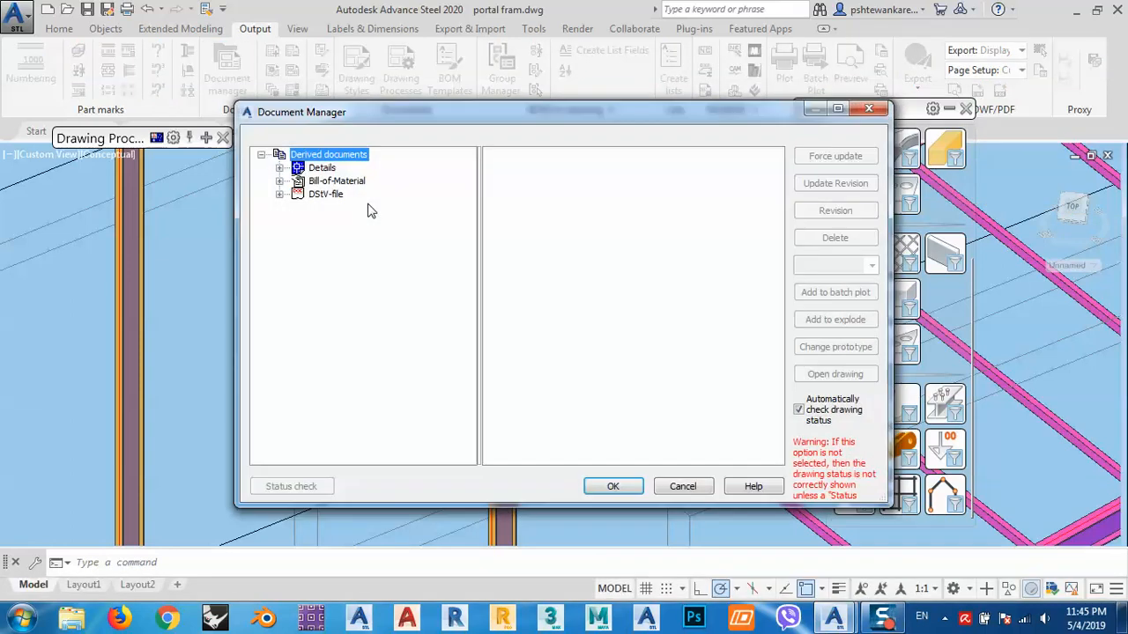
pyautogui.click(279, 168)
pyautogui.click(299, 194)
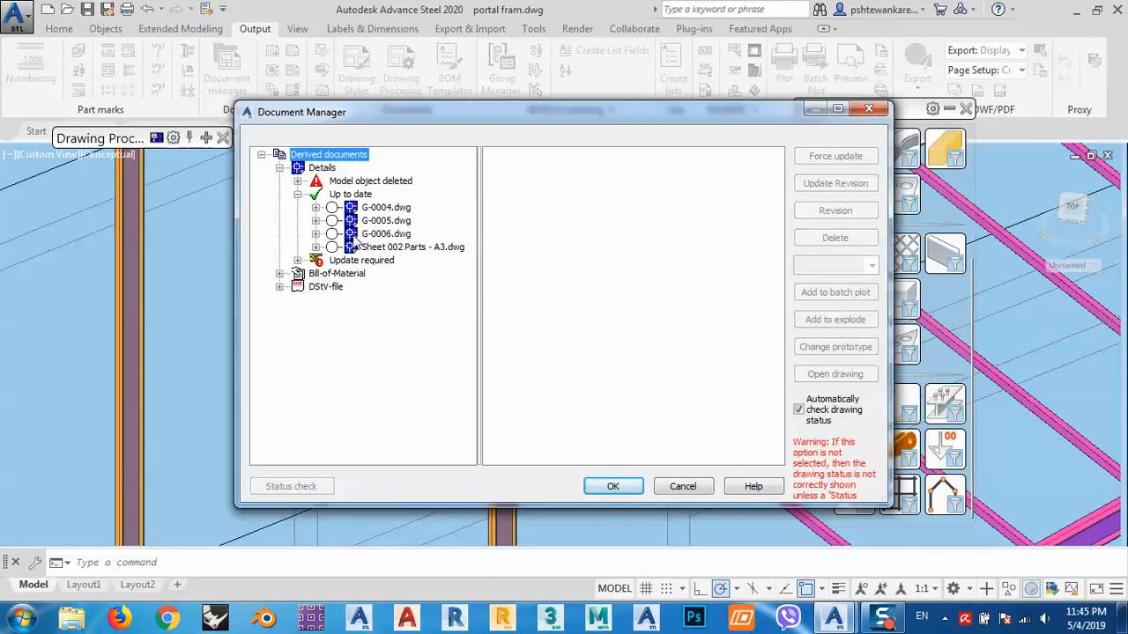
pyautogui.click(386, 221)
pyautogui.click(552, 157)
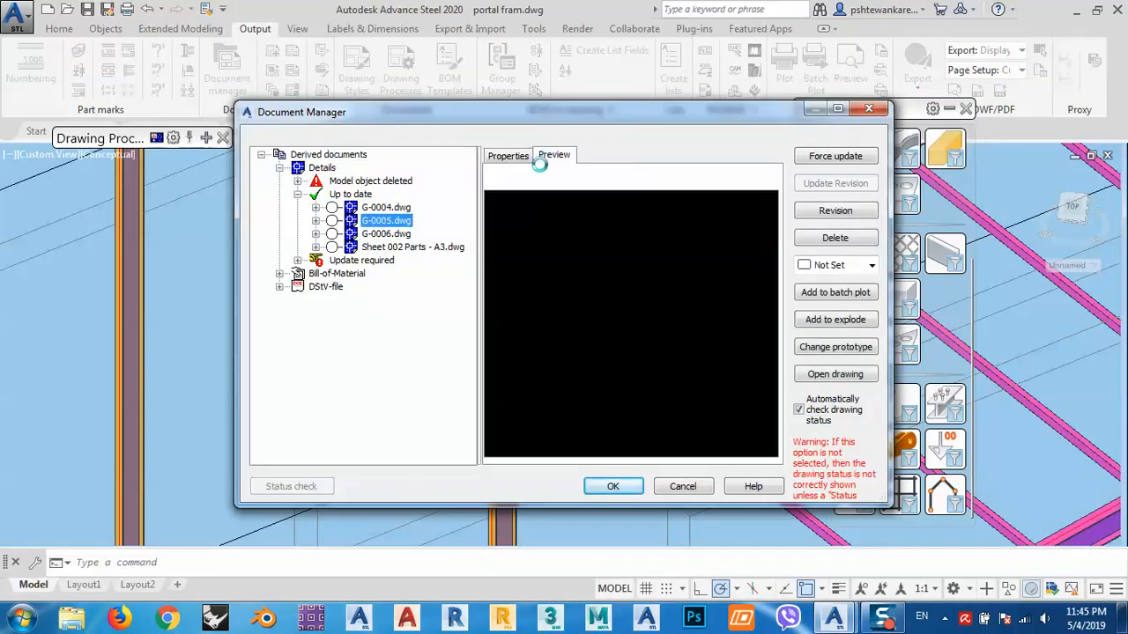
# - Preview the G-0006, G-0004 and G-0005 detail drawings in the Document Manager, then close it
pyautogui.click(406, 247)
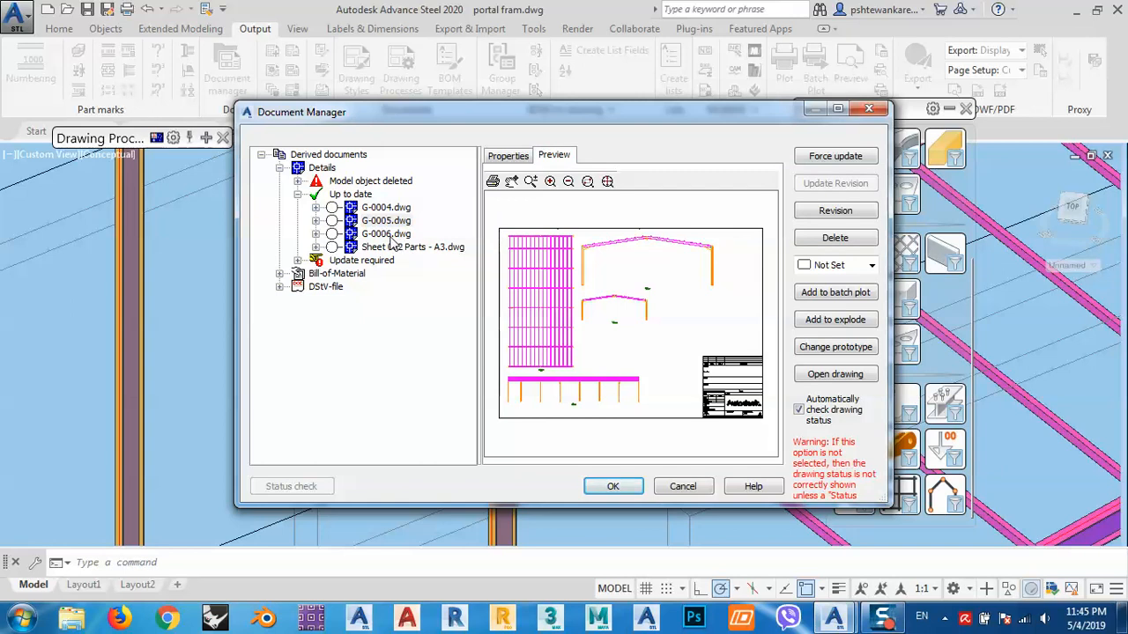
pyautogui.click(615, 359)
pyautogui.scroll(3, 595, 332)
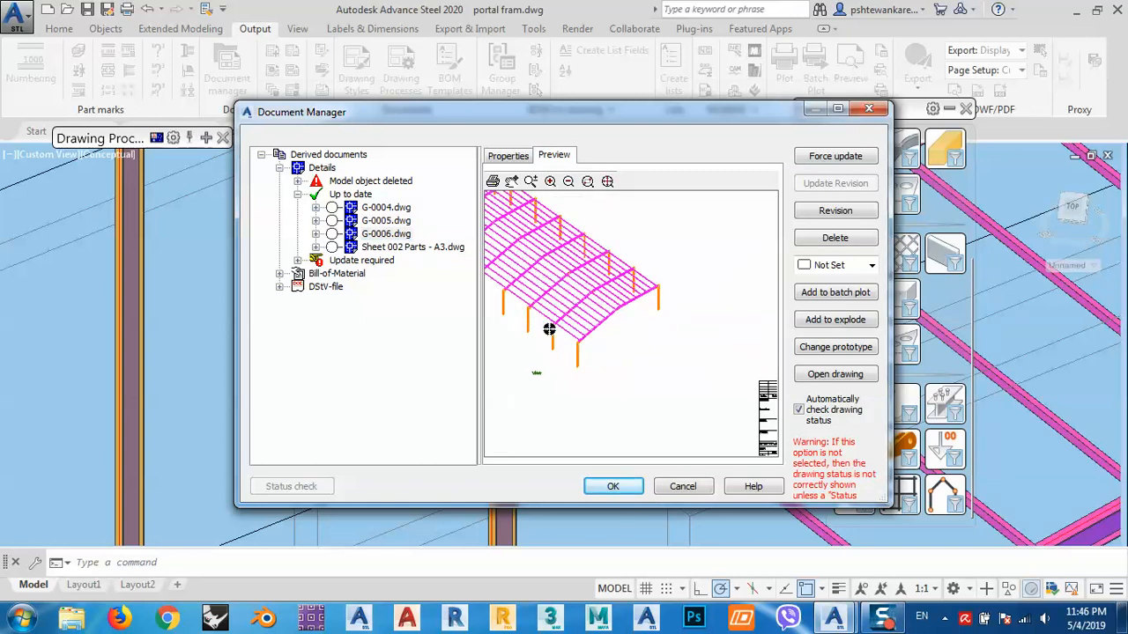
pyautogui.moveTo(531, 330); pyautogui.dragTo(648, 350, button='middle')
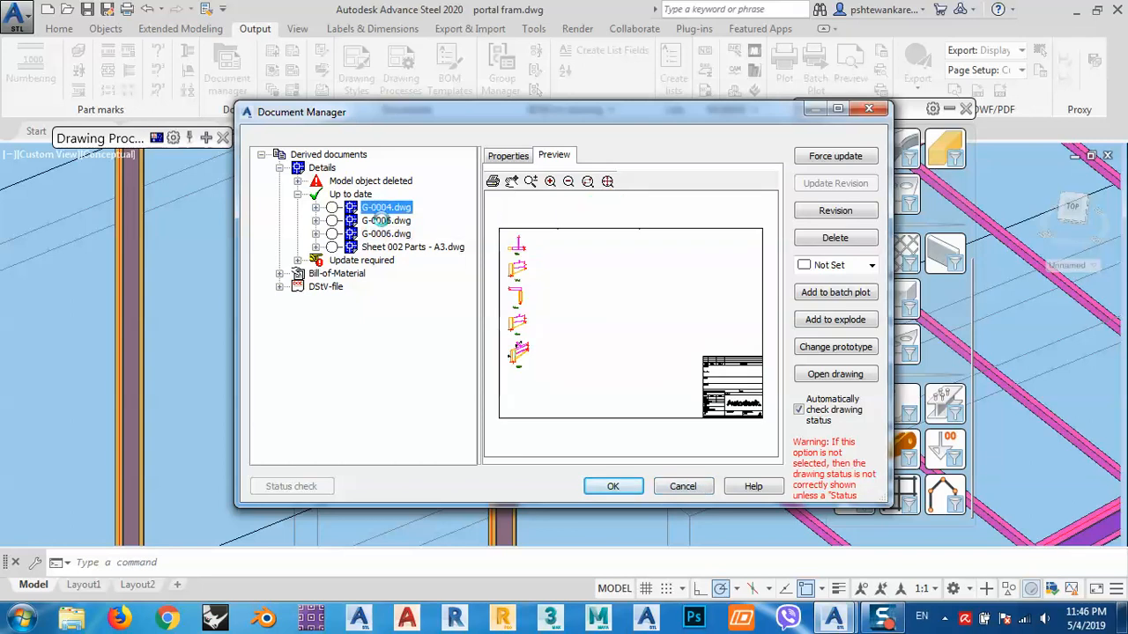
pyautogui.click(610, 312)
pyautogui.scroll(2, 608, 310)
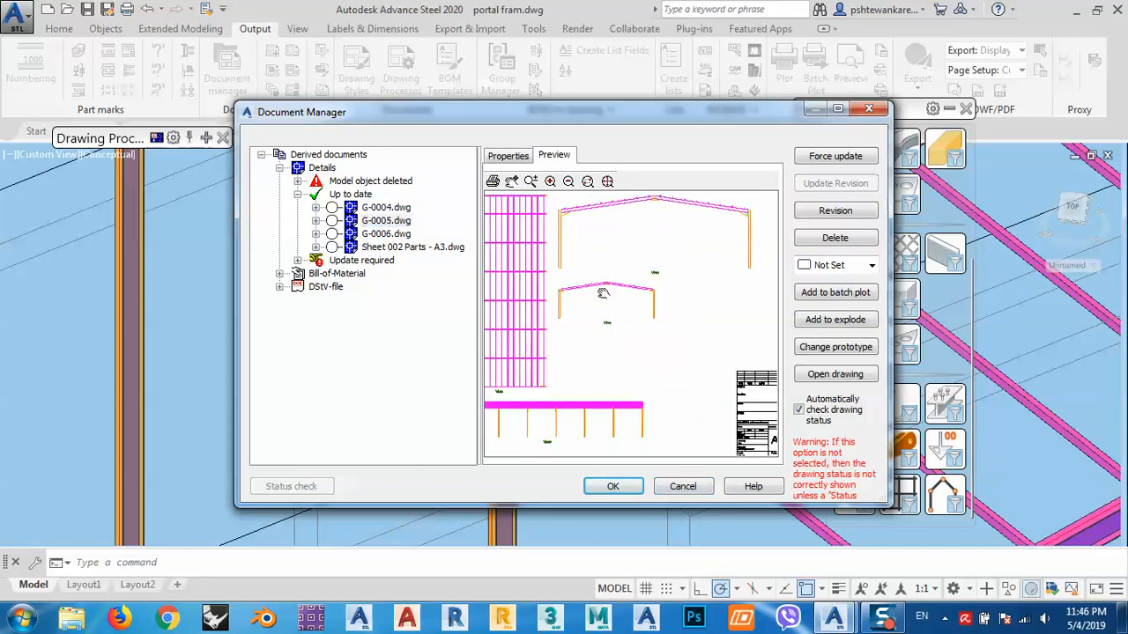
pyautogui.moveTo(603, 204); pyautogui.dragTo(684, 290, button='middle')
pyautogui.scroll(3, 705, 308)
pyautogui.moveTo(729, 334)
pyautogui.mouseDown(button='middle')
pyautogui.moveTo(615, 250)
pyautogui.moveTo(616, 259)
pyautogui.mouseUp(button='middle')
pyautogui.scroll(-2, 720, 267)
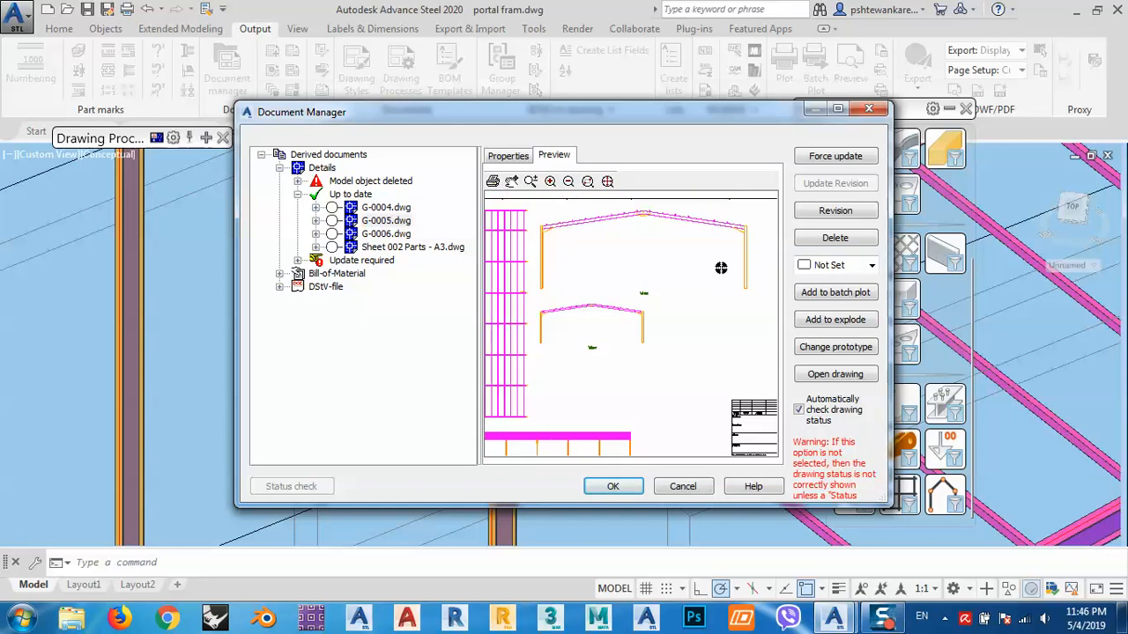
pyautogui.moveTo(622, 305); pyautogui.dragTo(778, 269, button='middle')
pyautogui.scroll(-3, 637, 317)
pyautogui.moveTo(724, 302); pyautogui.dragTo(668, 322, button='middle')
pyautogui.click(705, 486)
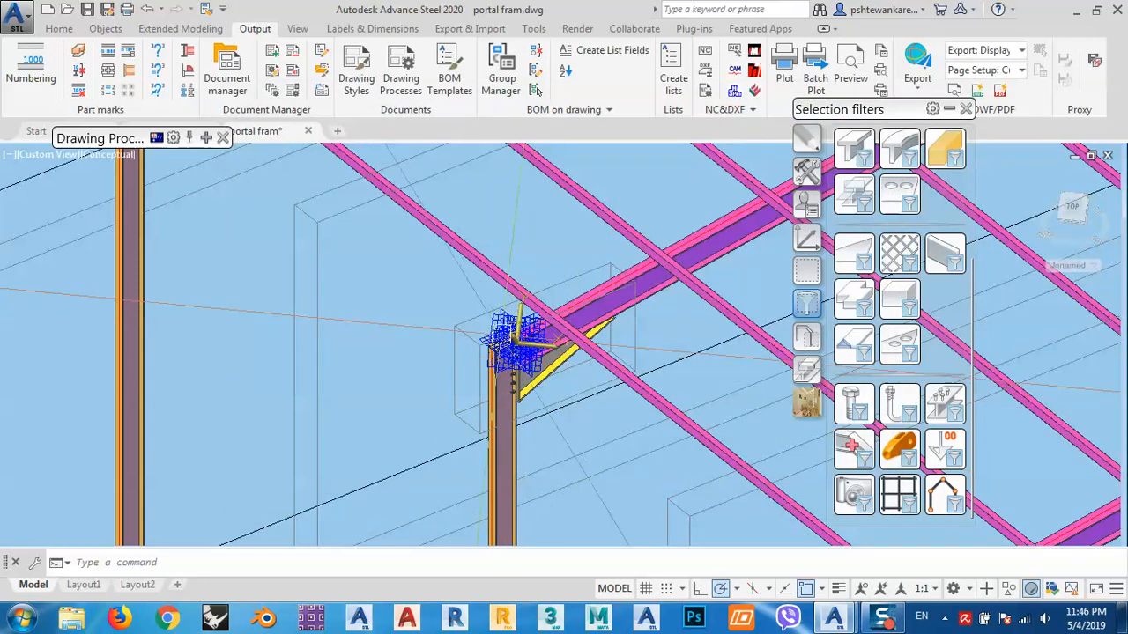
# - Select the cameras and set their detail box to Front and Rear depth with a fixed XY-viewport, X-delta and Y-delta 1500
pyautogui.click(405, 280)
pyautogui.click(595, 391)
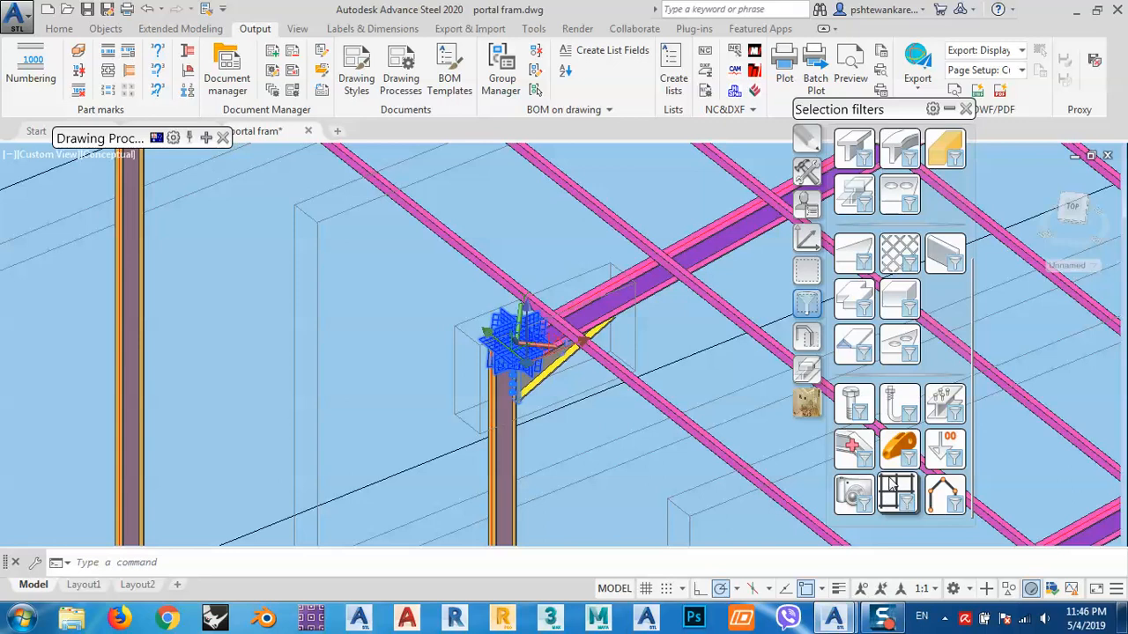
pyautogui.rightClick(381, 361)
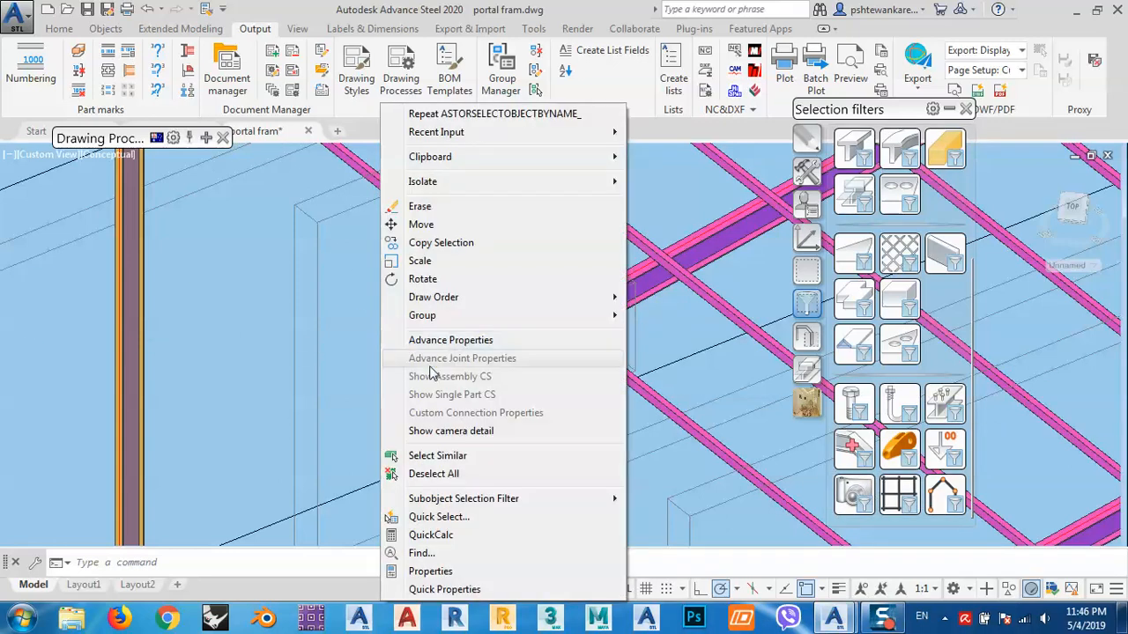
pyautogui.click(432, 346)
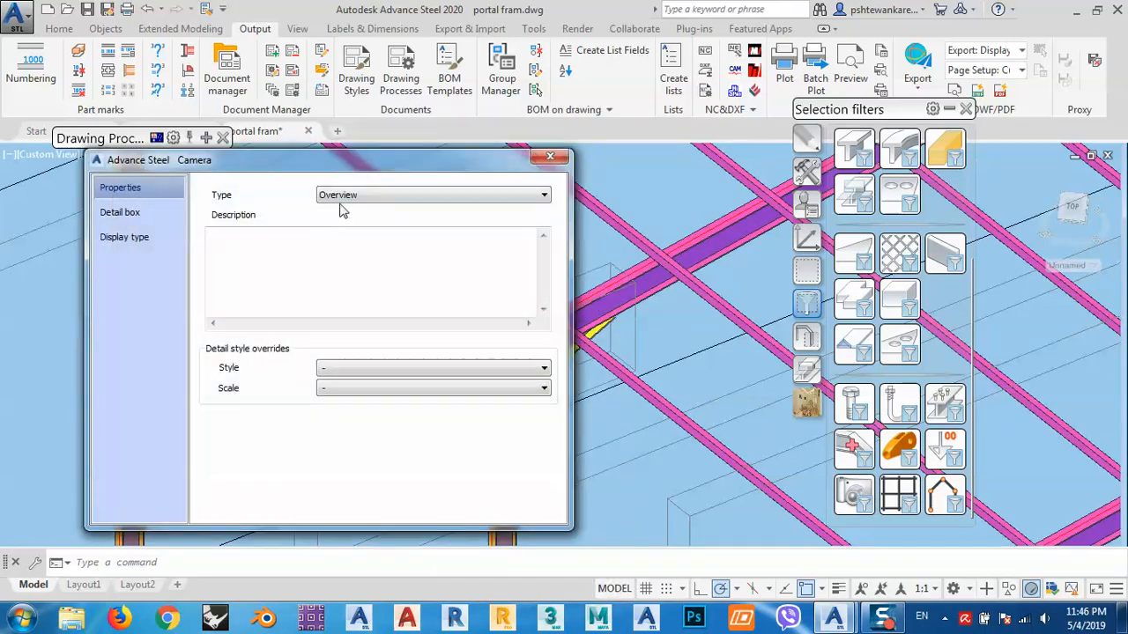
pyautogui.click(161, 215)
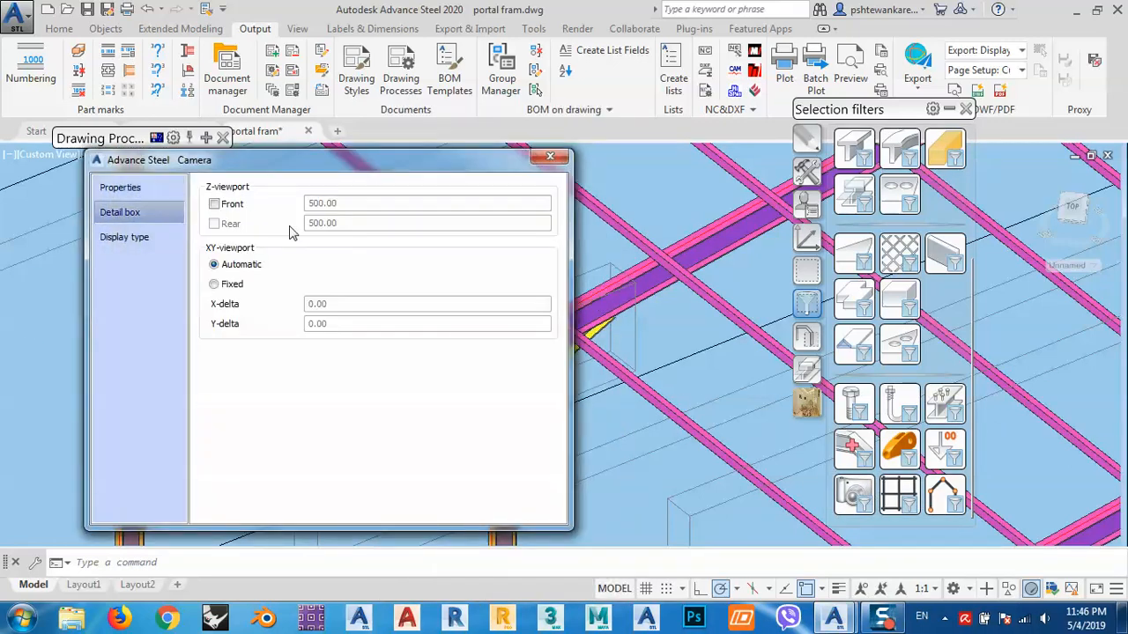
pyautogui.click(233, 205)
pyautogui.click(236, 286)
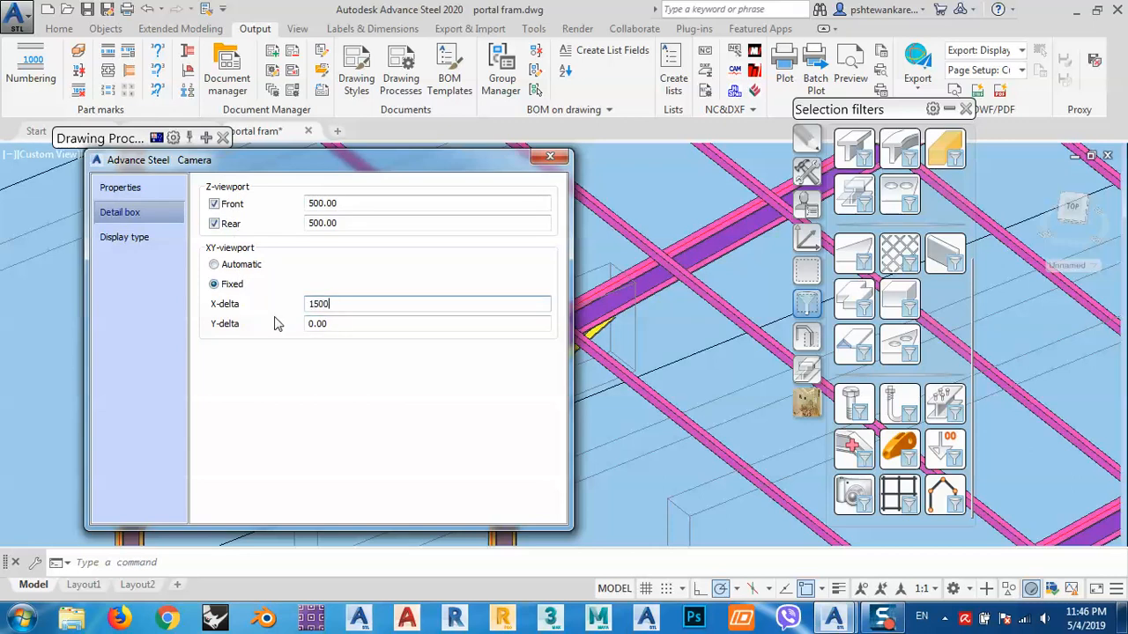
pyautogui.write('1500')
pyautogui.press('Tab')
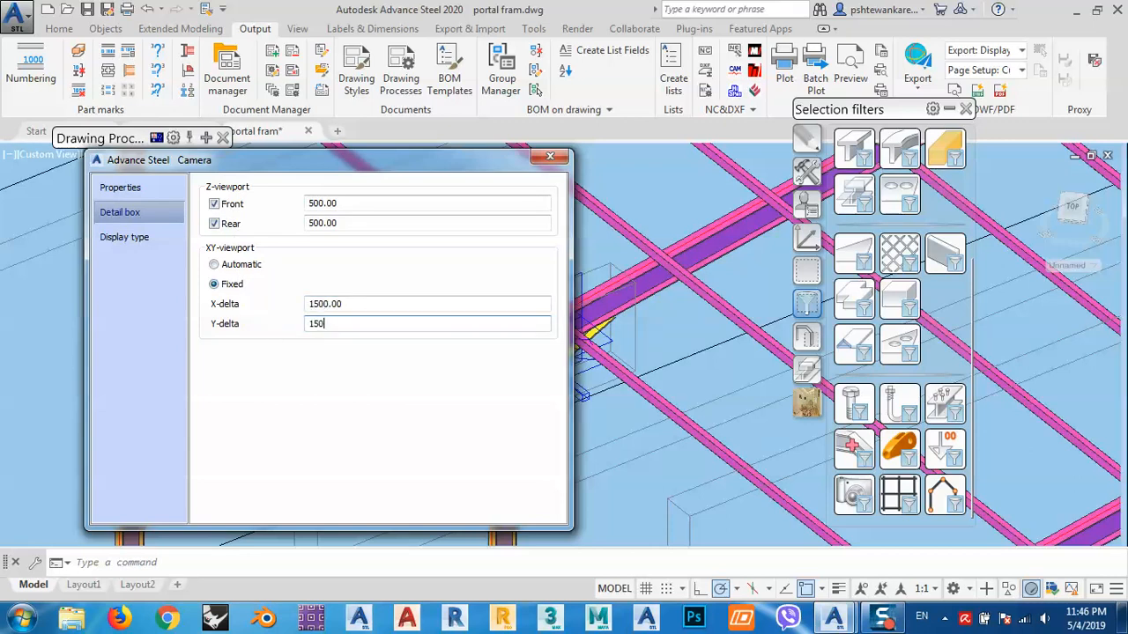
pyautogui.write('1500')
pyautogui.click(354, 303)
pyautogui.click(550, 158)
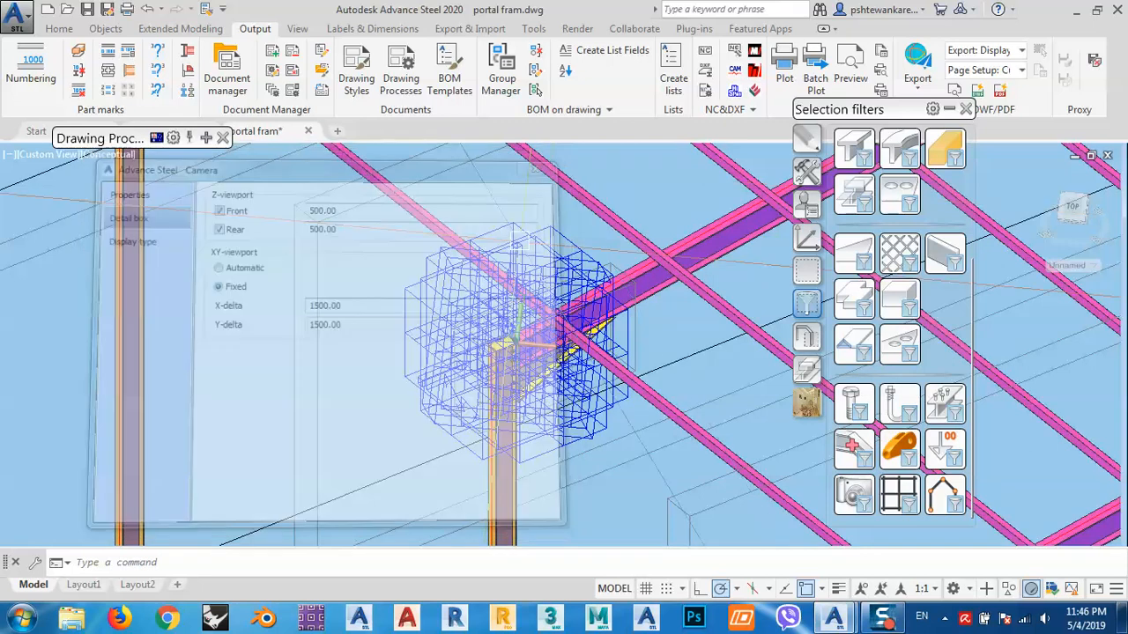
# - Open the Document Manager and force-update the G-0005 and G-0006 drawings listed under Update required
pyautogui.click(228, 70)
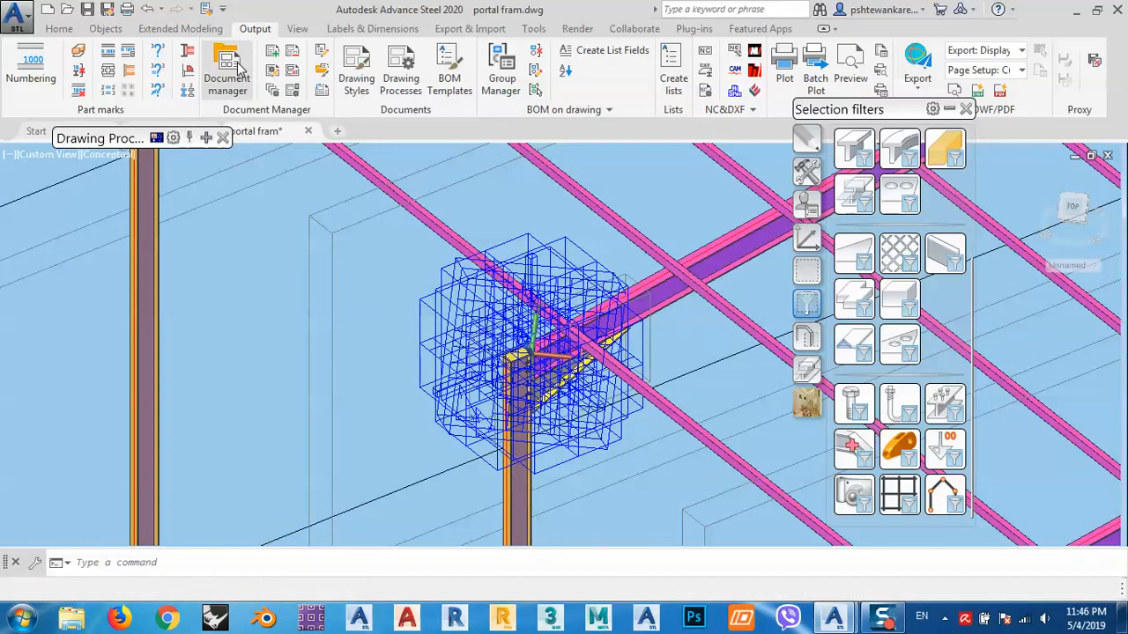
pyautogui.click(280, 168)
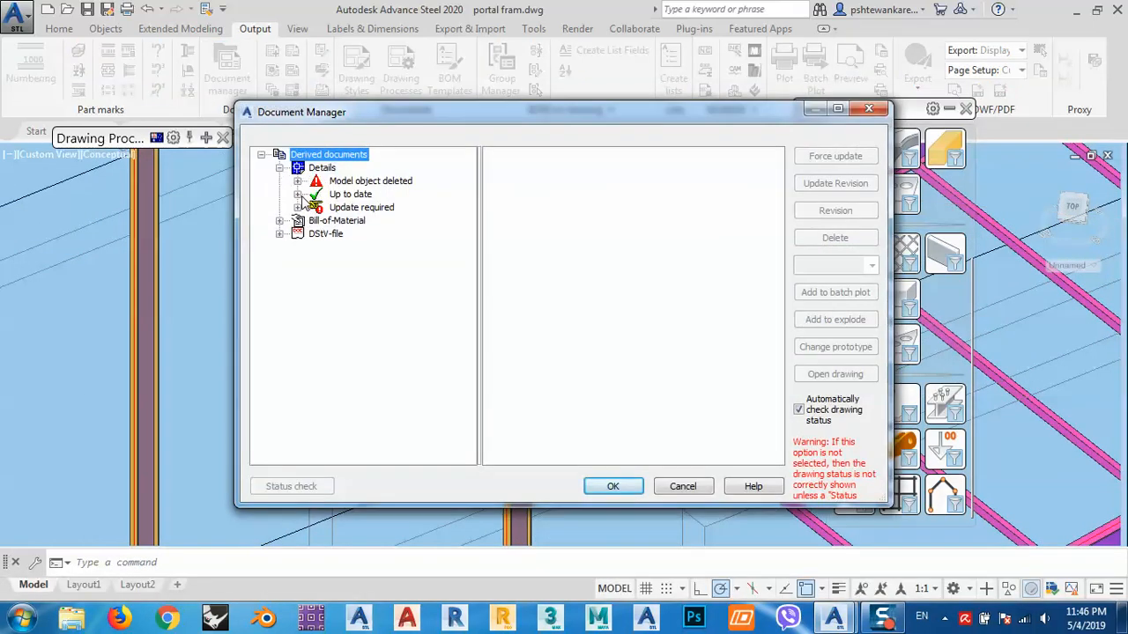
pyautogui.click(299, 194)
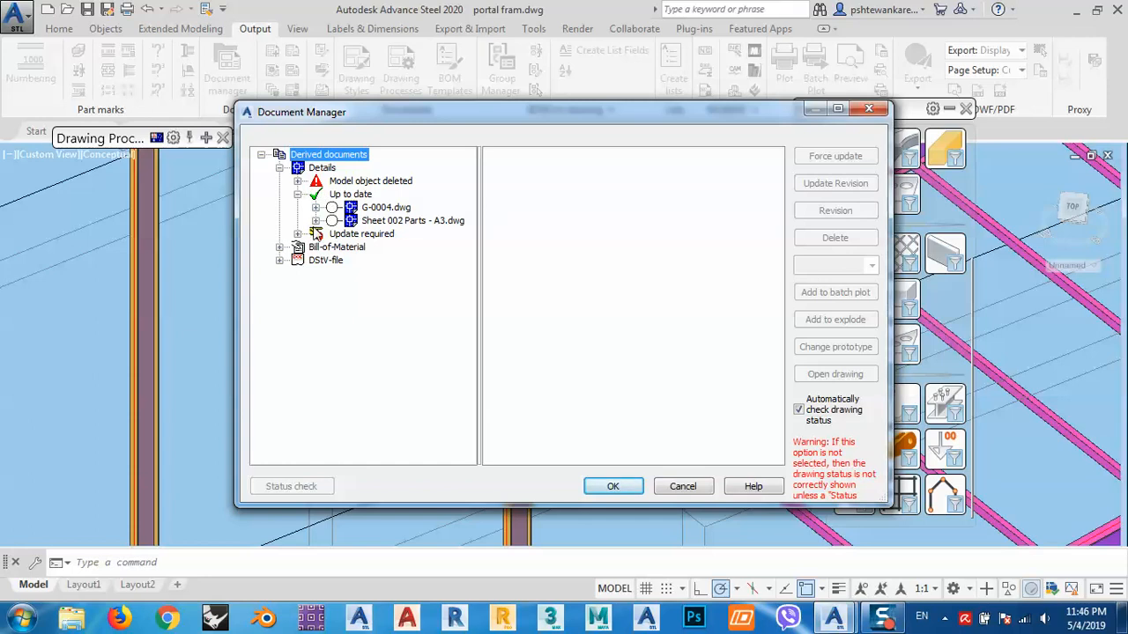
pyautogui.click(299, 235)
pyautogui.click(380, 261)
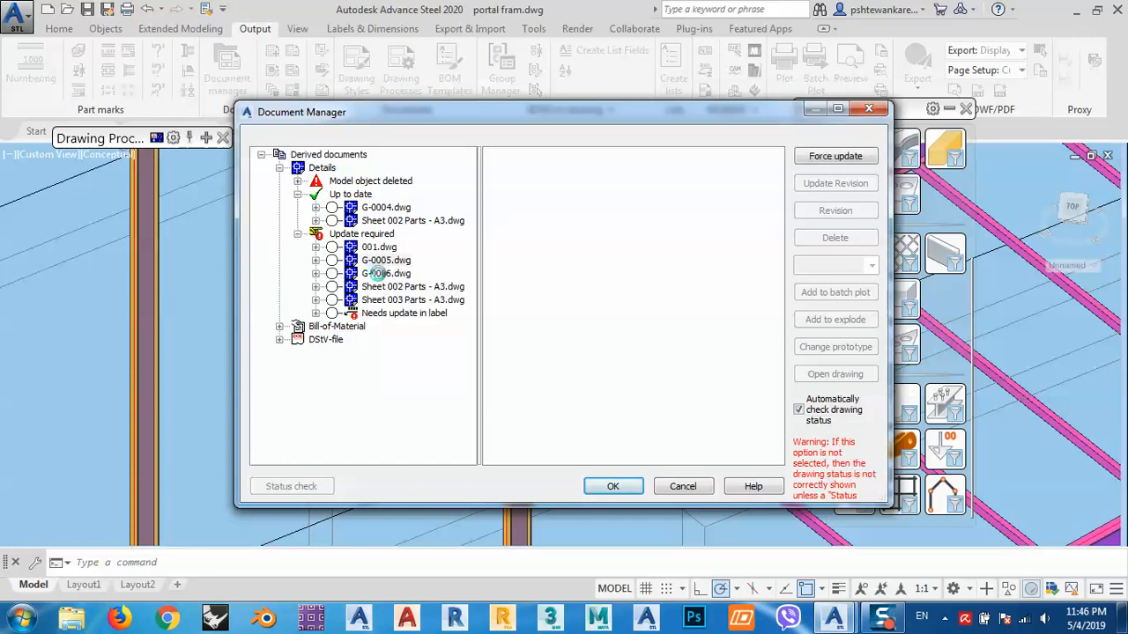
pyautogui.keyDown('ctrl'); pyautogui.click(382, 275); pyautogui.keyUp('ctrl')
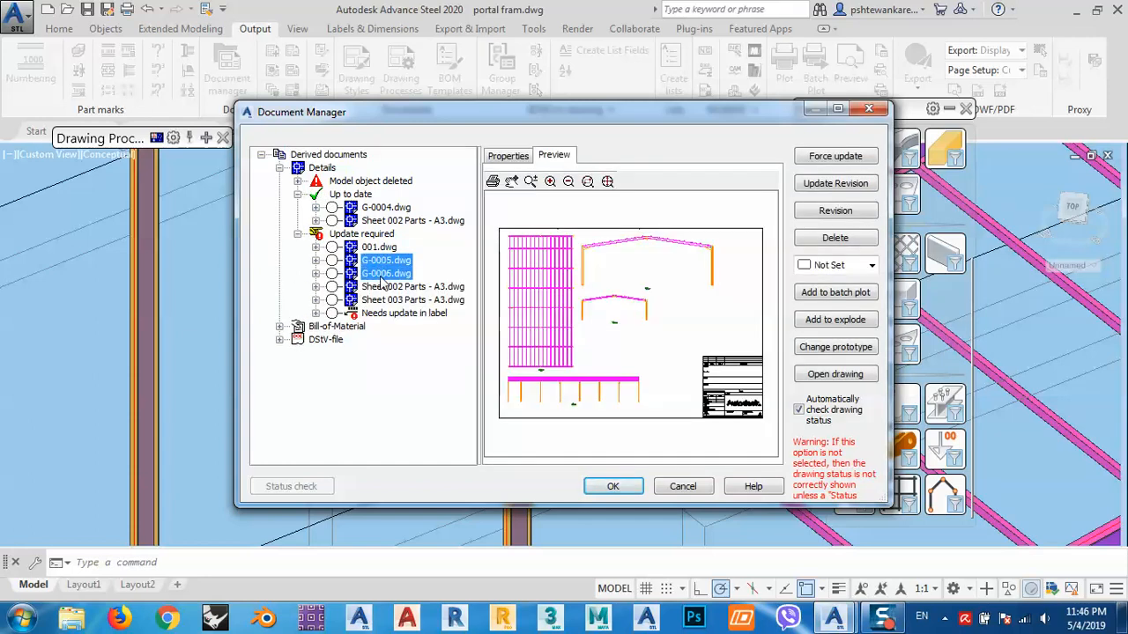
pyautogui.click(823, 158)
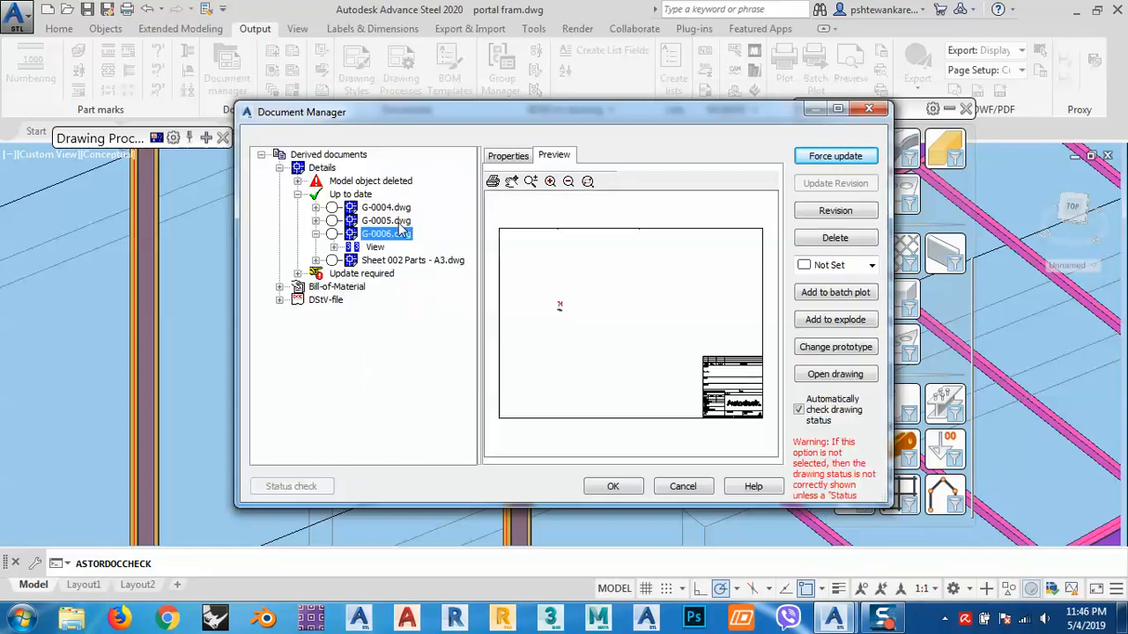
# - Open the G-0005.dwg drawing and examine its camera views on the sheet
pyautogui.click(379, 220)
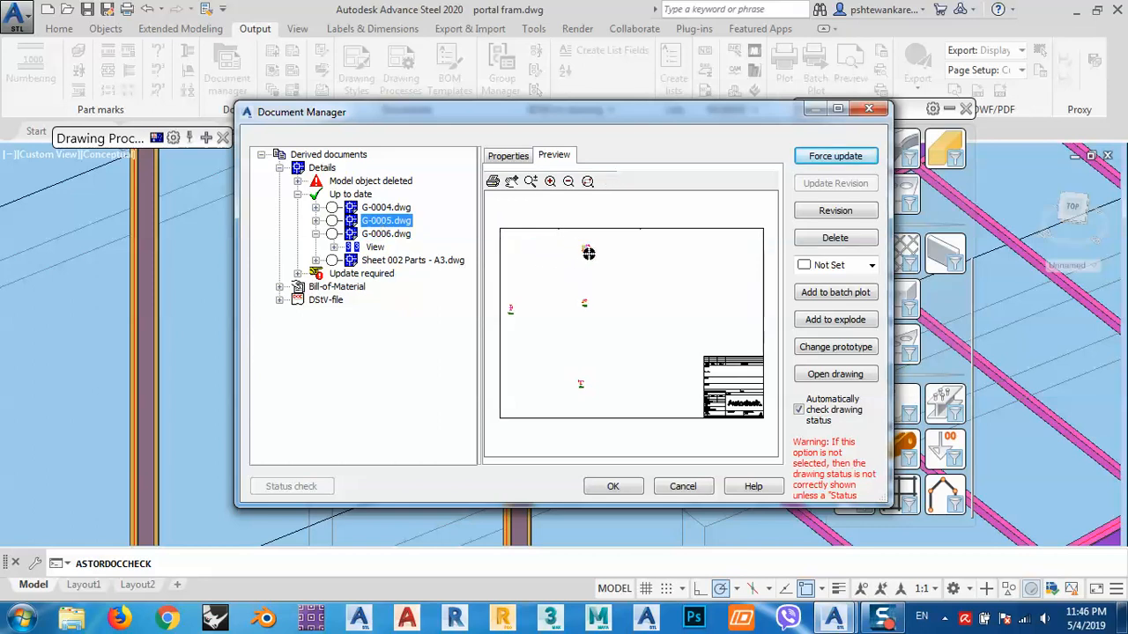
pyautogui.click(833, 374)
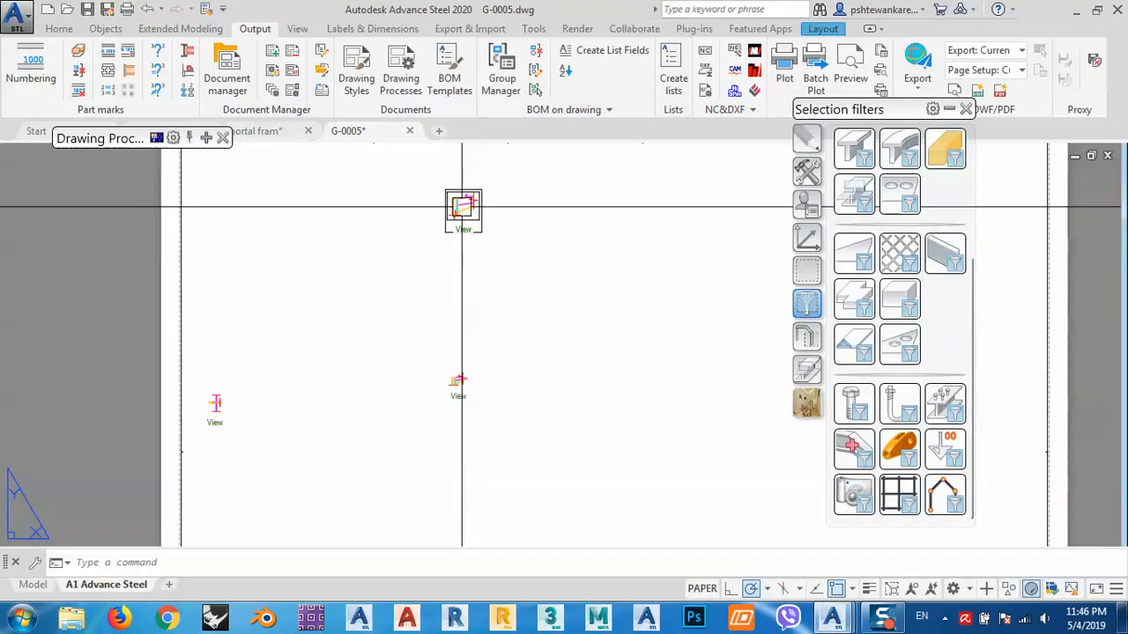
pyautogui.scroll(6, 462, 280)
pyautogui.scroll(-6, 466, 219)
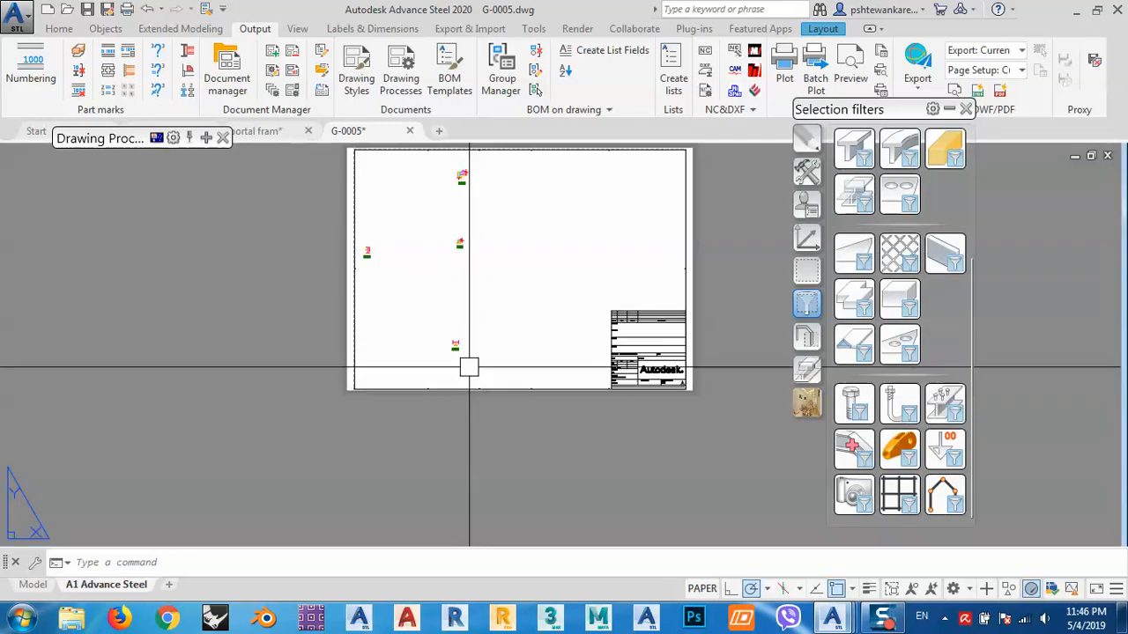
pyautogui.scroll(4, 468, 349)
pyautogui.scroll(2, 403, 346)
pyautogui.moveTo(403, 346); pyautogui.dragTo(719, 450, button='middle')
pyautogui.moveTo(336, 282); pyautogui.dragTo(531, 463, button='middle')
pyautogui.scroll(-6, 532, 464)
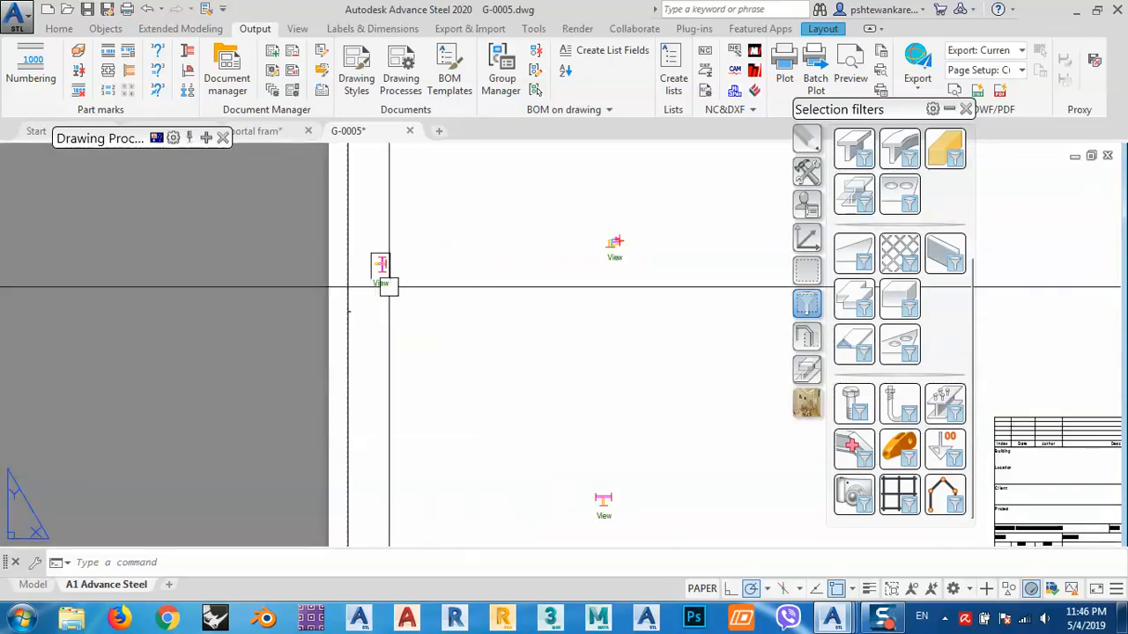
pyautogui.scroll(8, 379, 255)
# - Return to the model, acknowledge the update notice, and open G-0006.dwg to inspect its connection view
pyautogui.click(264, 130)
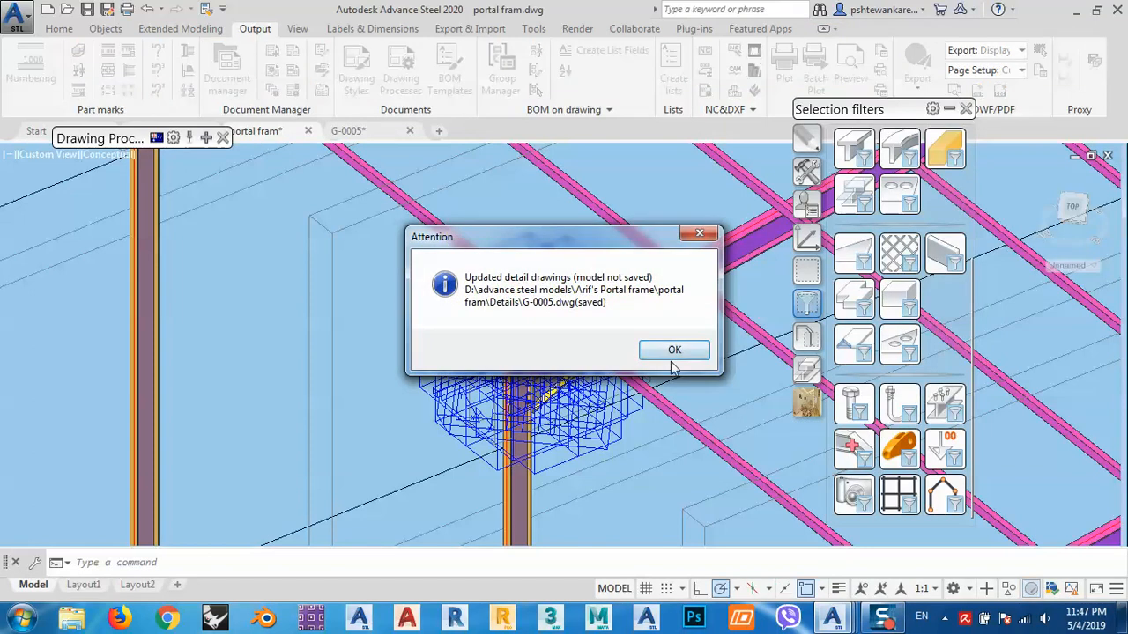
pyautogui.click(670, 351)
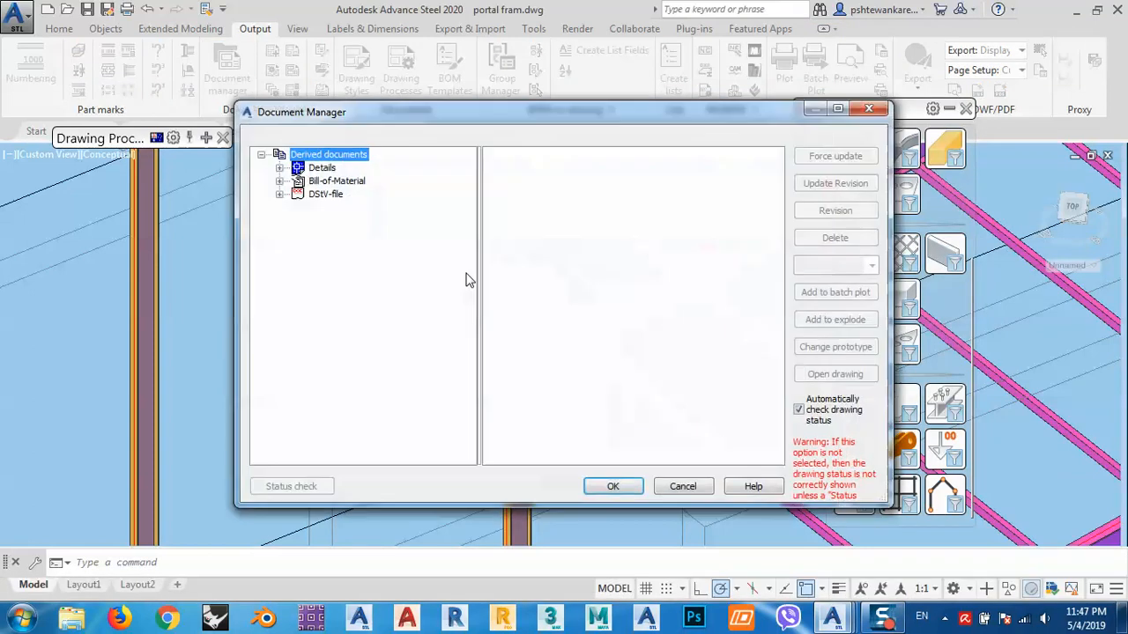
pyautogui.click(281, 168)
pyautogui.click(301, 195)
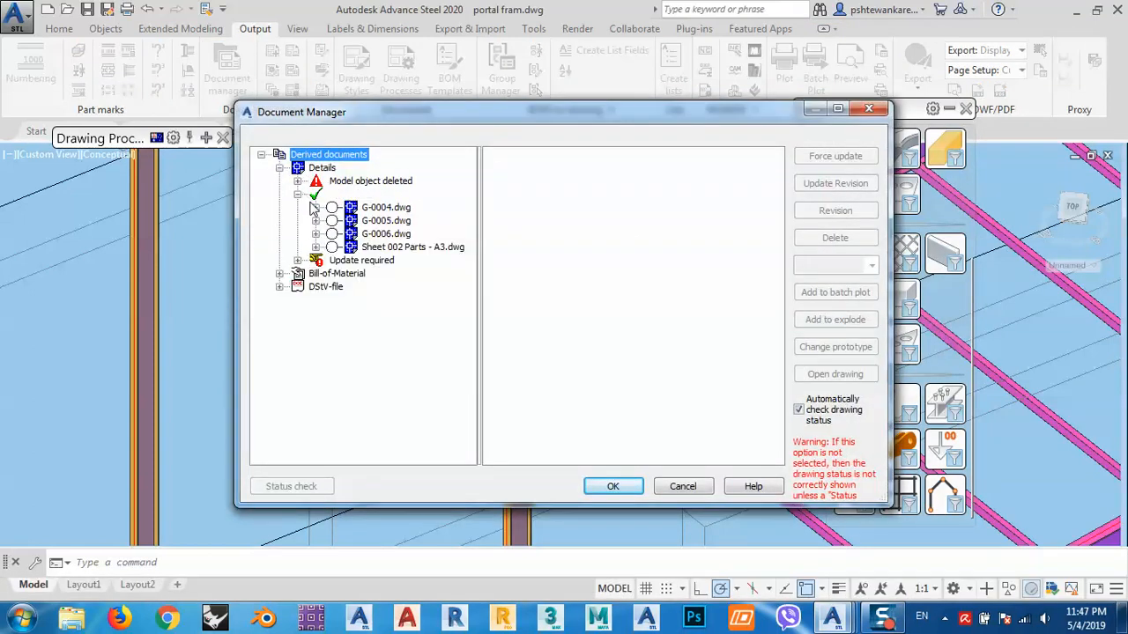
pyautogui.doubleClick(388, 235)
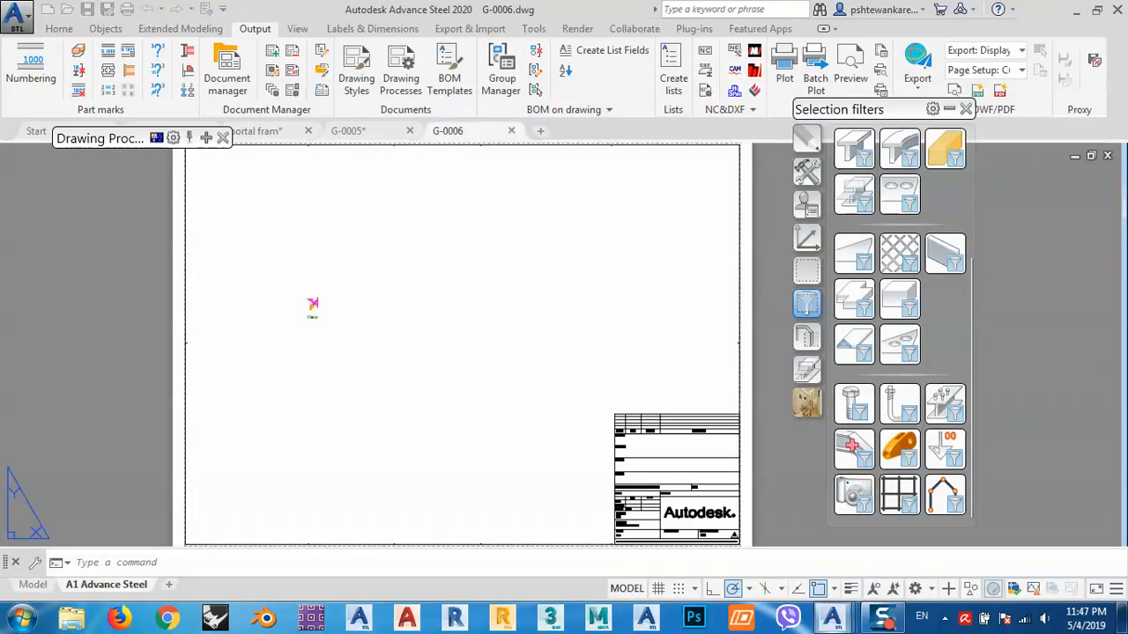
pyautogui.scroll(5, 310, 304)
pyautogui.scroll(-5, 426, 317)
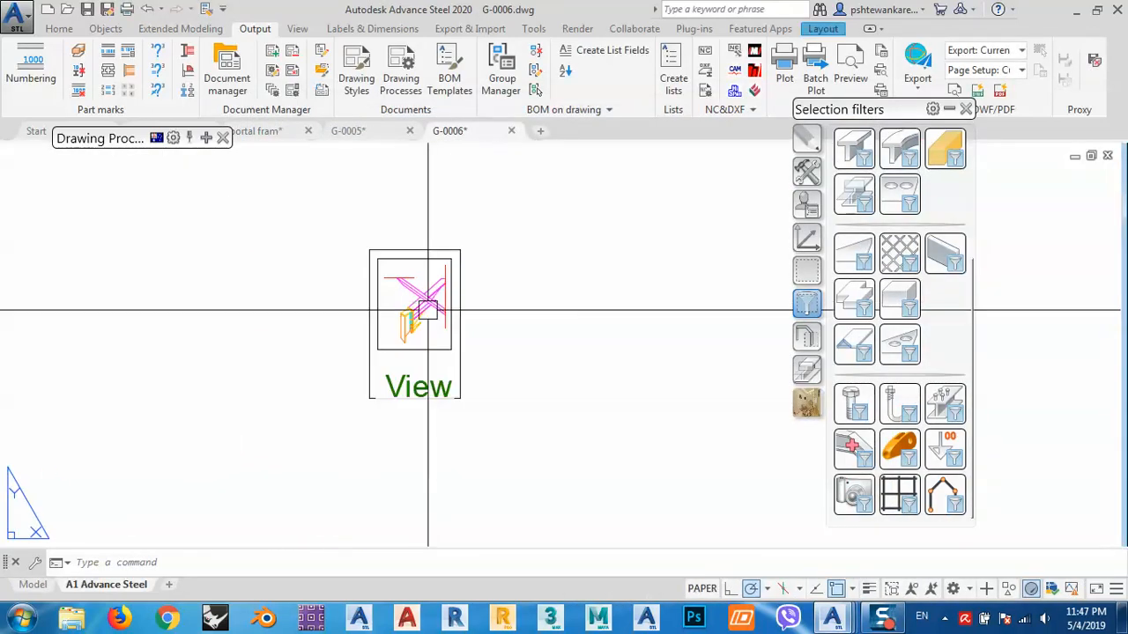
pyautogui.scroll(5, 423, 324)
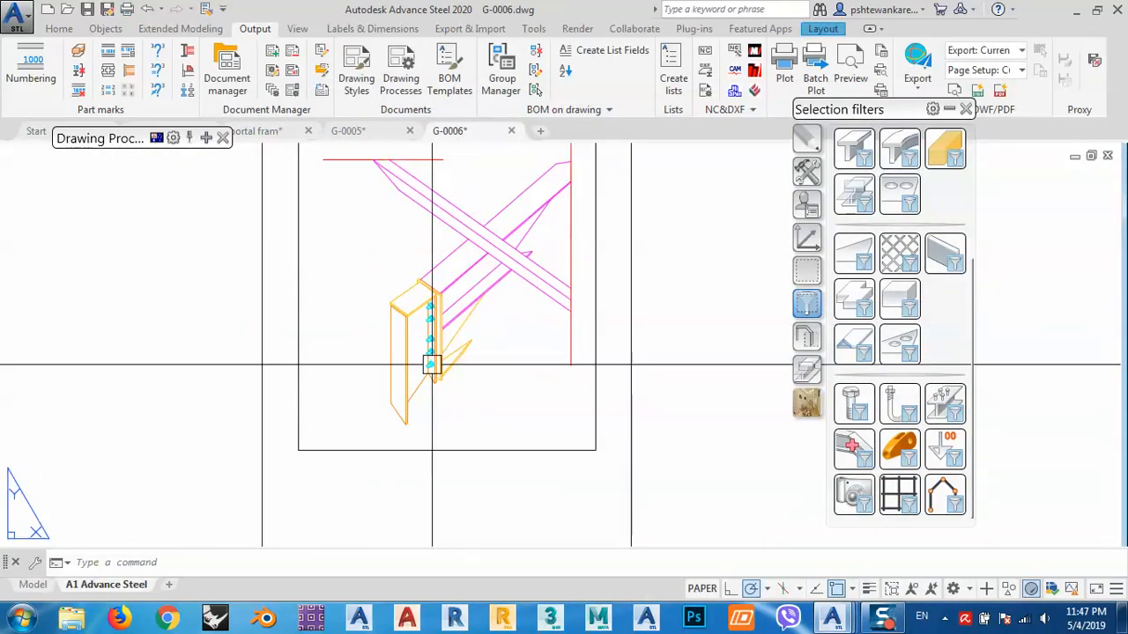
pyautogui.scroll(-5, 470, 305)
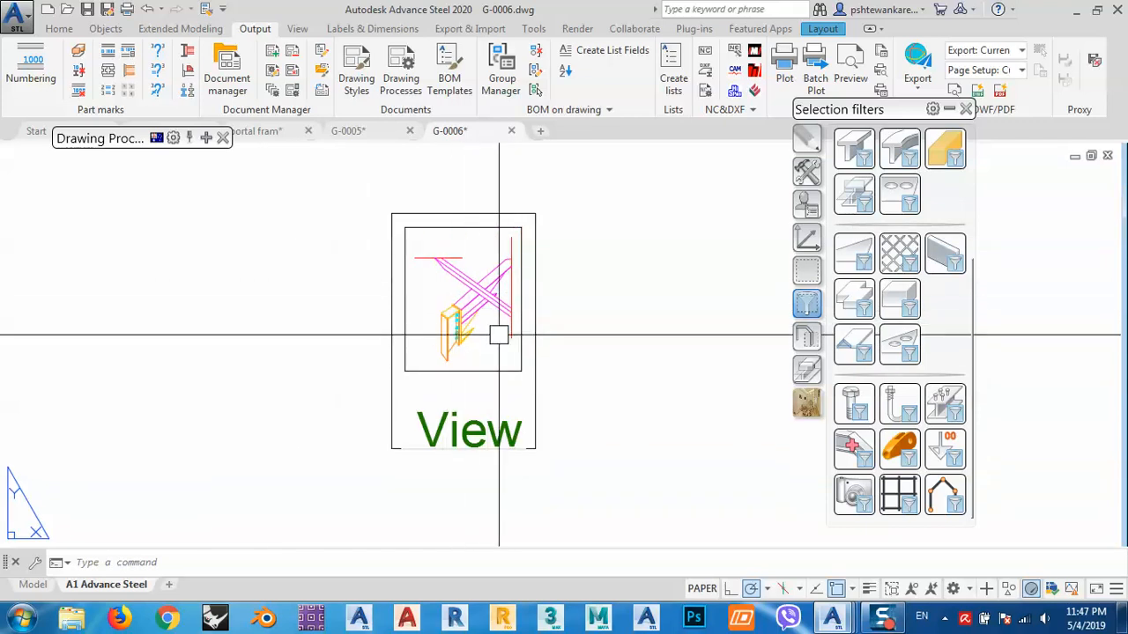
# - Close the G-0006 and G-0005 drawings without saving and return to the portal frame model
pyautogui.click(511, 132)
pyautogui.click(627, 345)
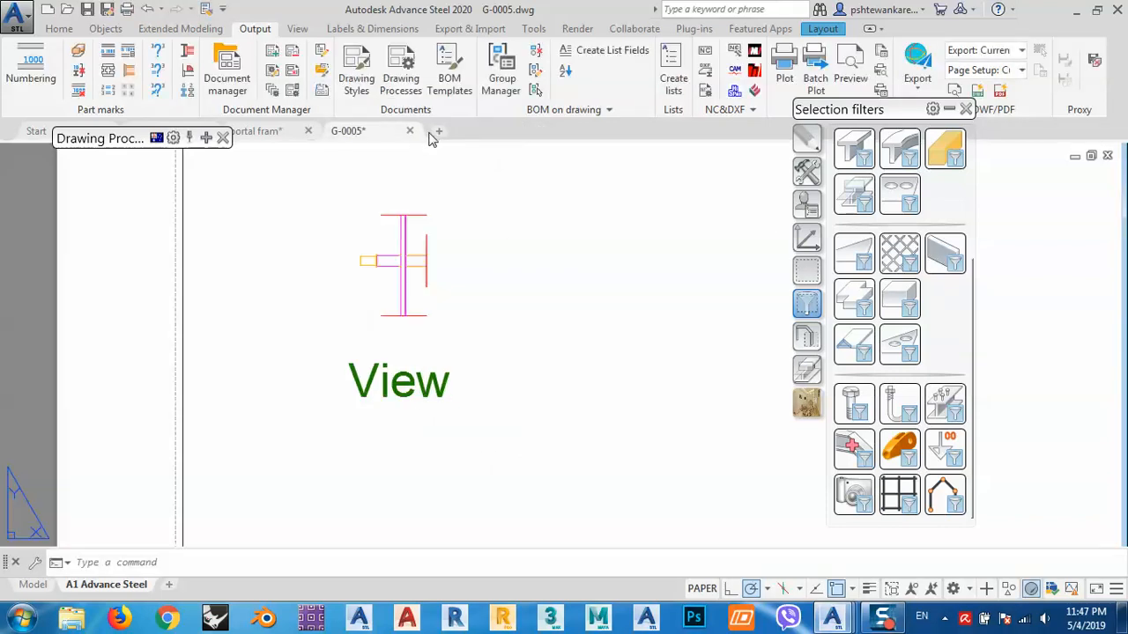
pyautogui.click(413, 130)
pyautogui.click(626, 345)
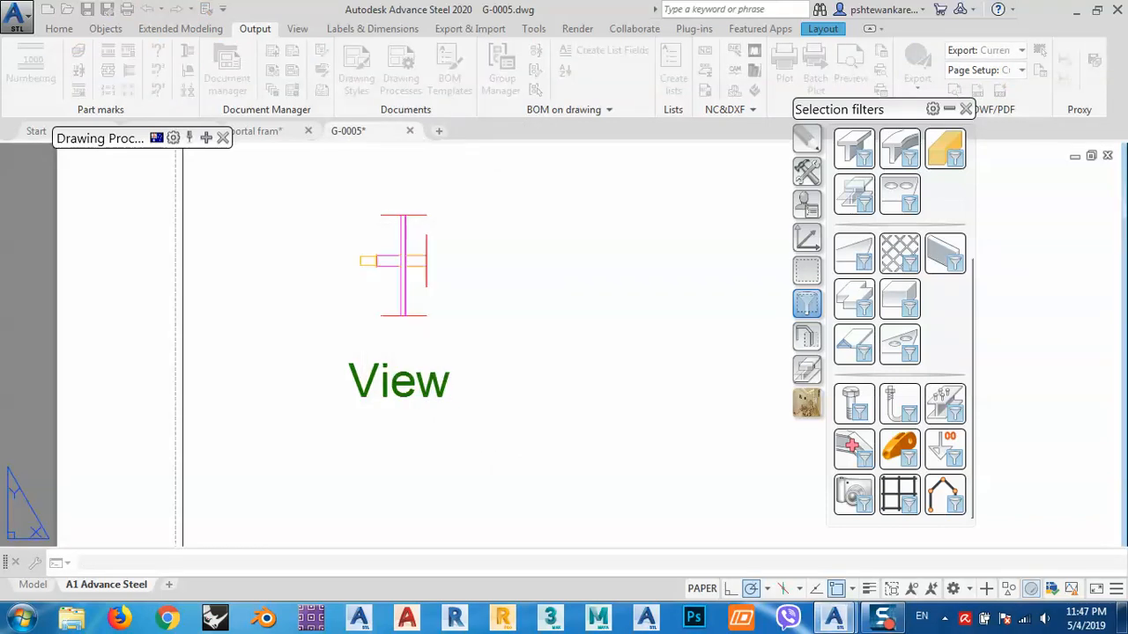
pyautogui.moveTo(528, 393); pyautogui.dragTo(506, 378, button='middle')
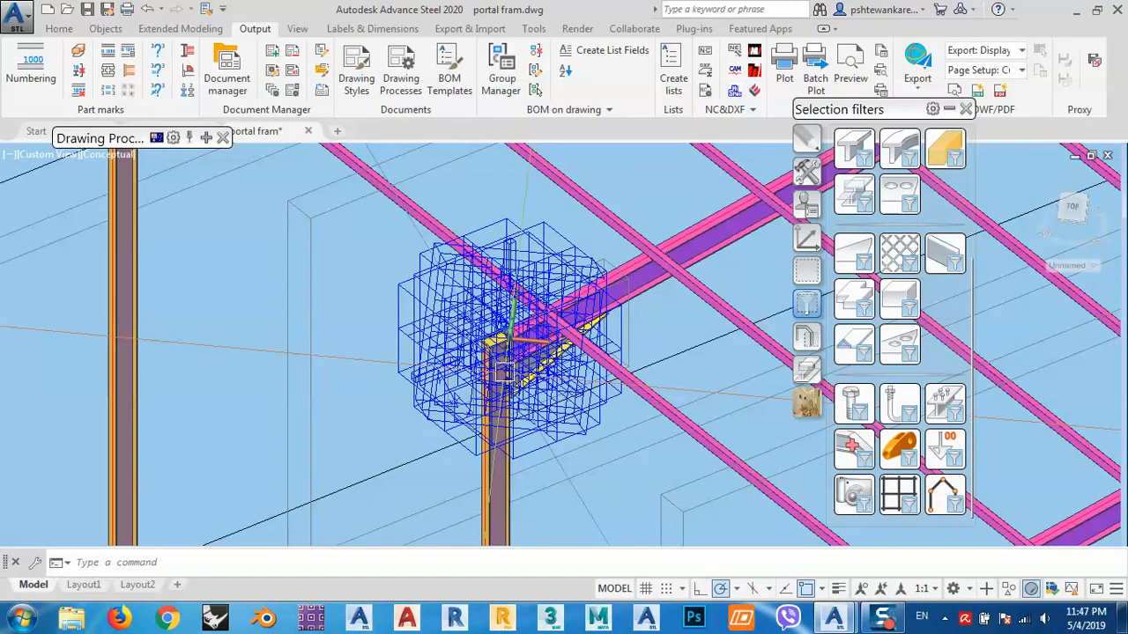